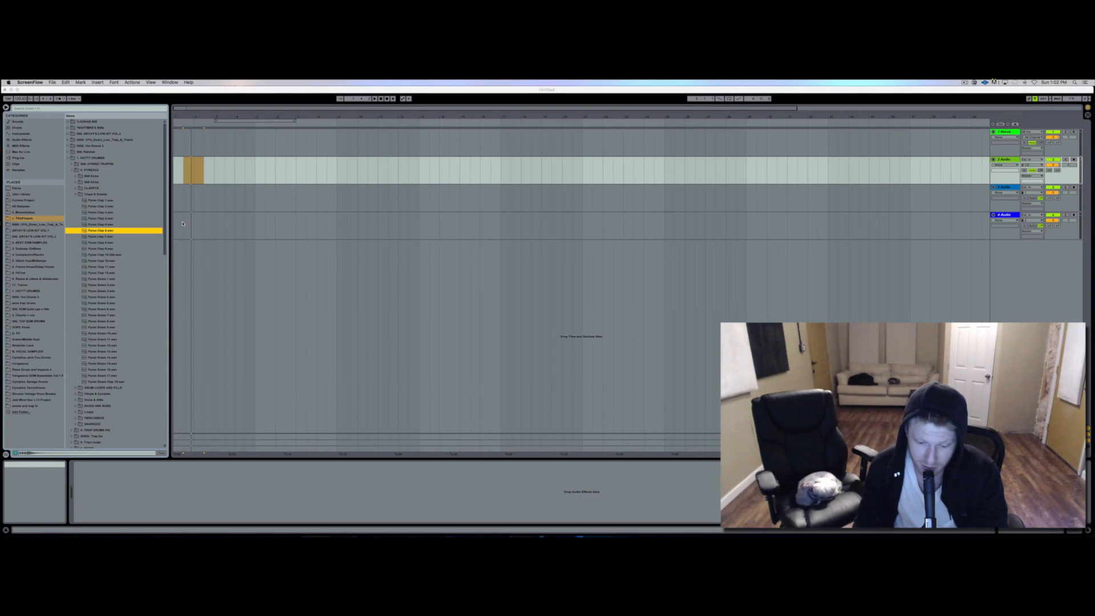
Step: Audition several clap and snare samples in the open Claps & Snares folder
left_click(194, 173)
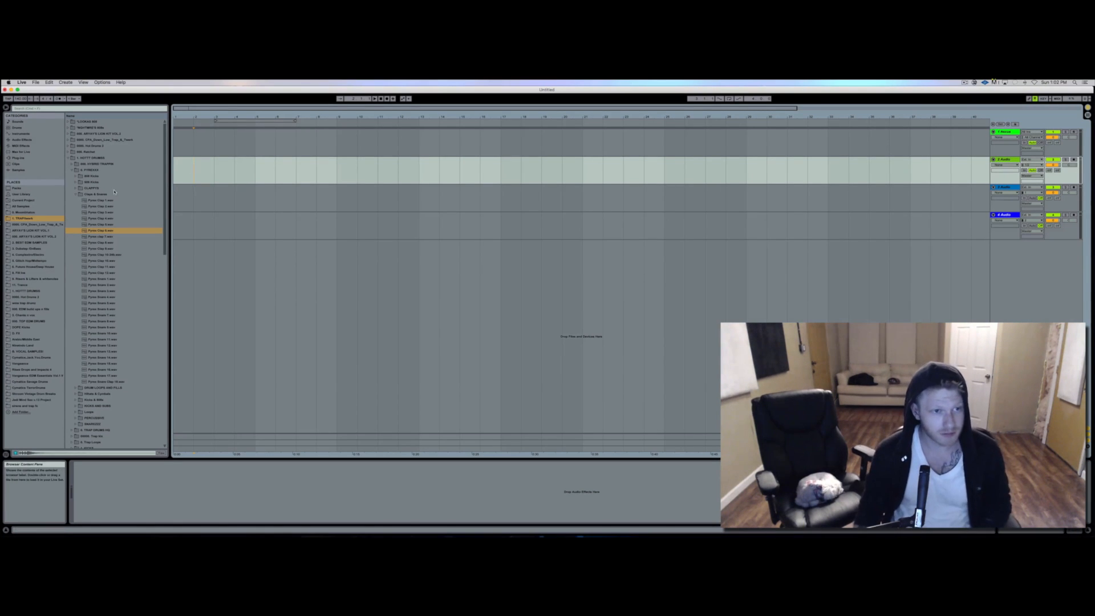
left_click(113, 214)
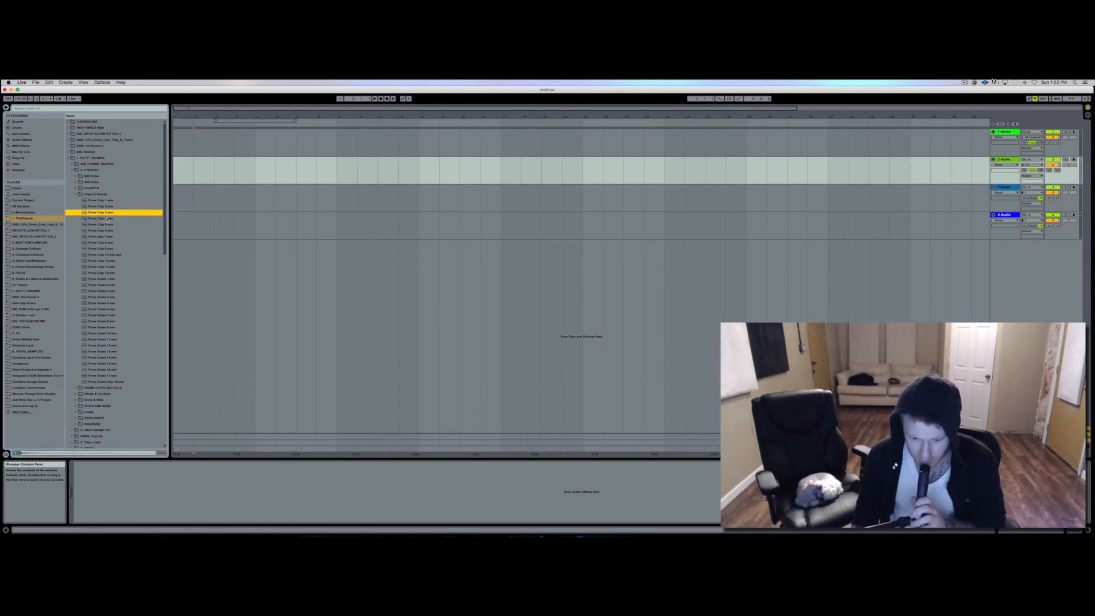
left_click(95, 206)
left_click(100, 231)
left_click(103, 257)
left_click(105, 278)
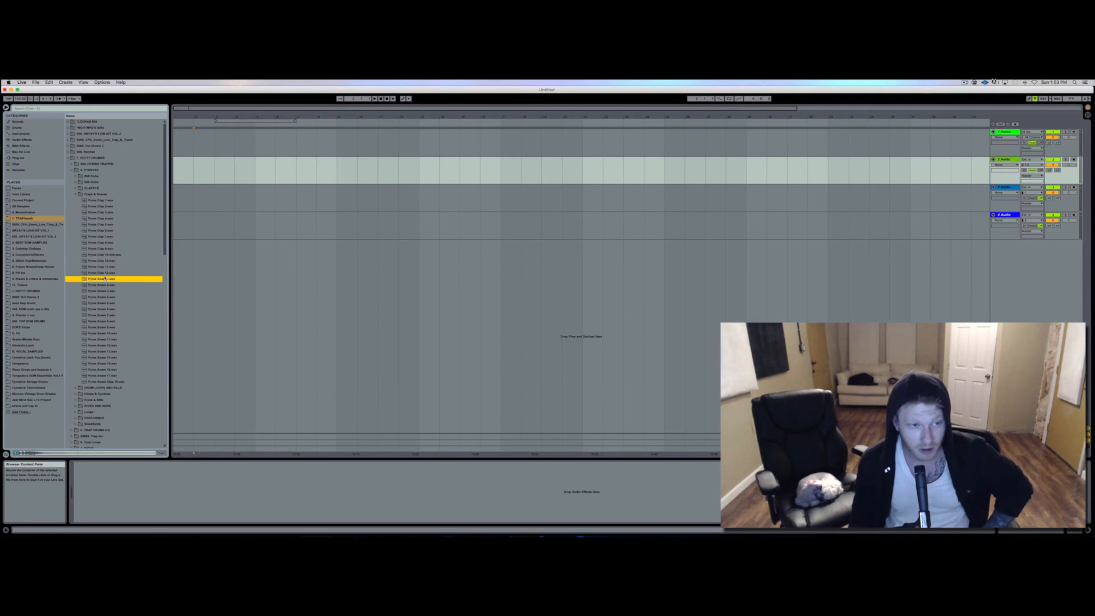
left_click(105, 309)
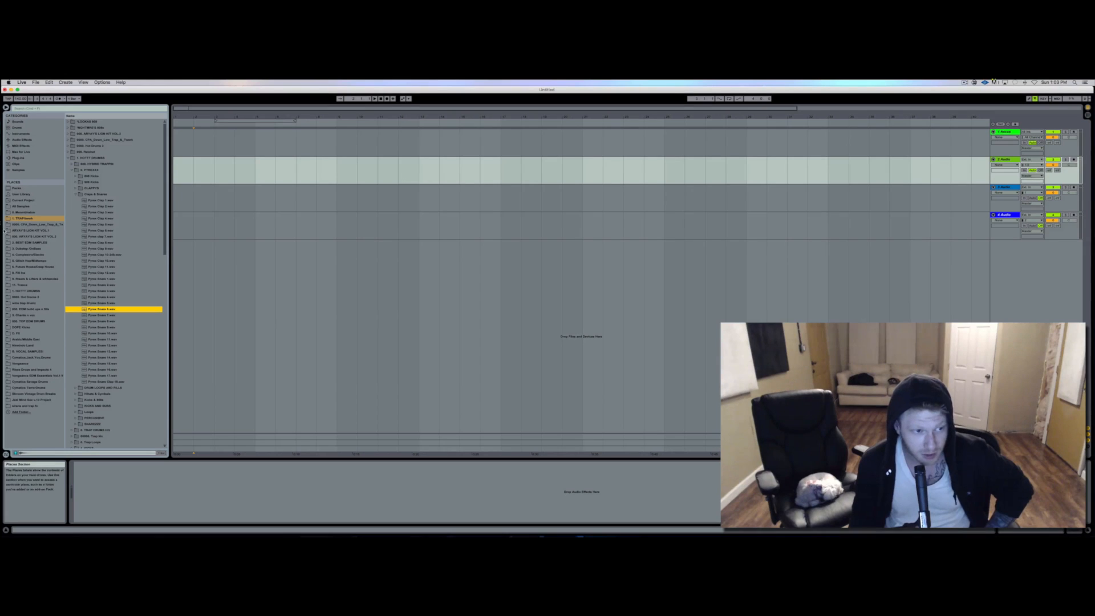
Step: Open the HOTTY DRUMS folder and audition the brass hits in the Cymatics Trapstyle pack
left_click(24, 292)
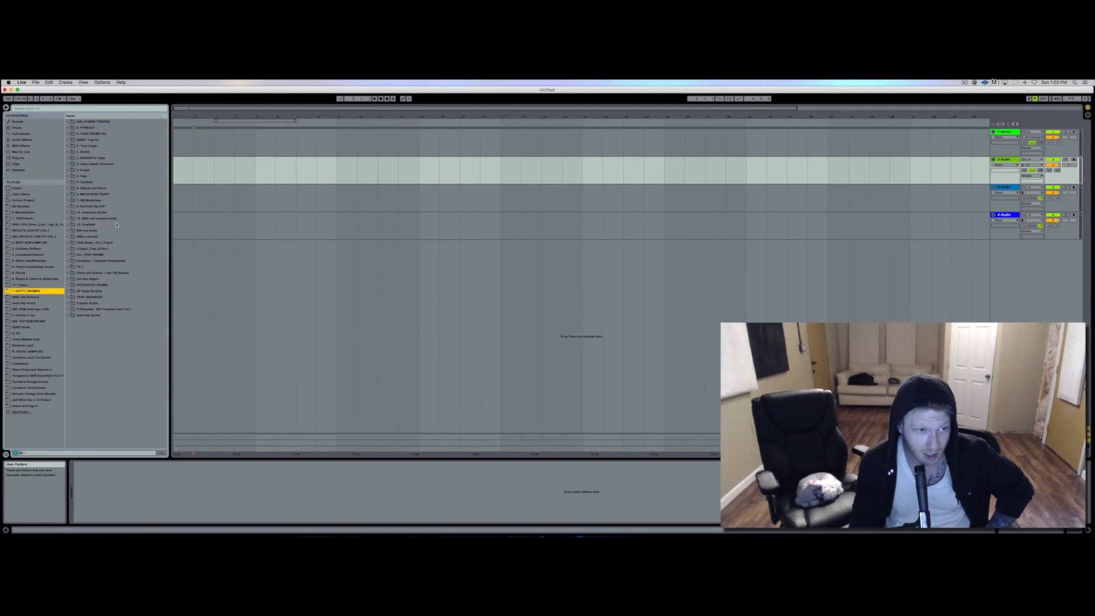
left_click(70, 262)
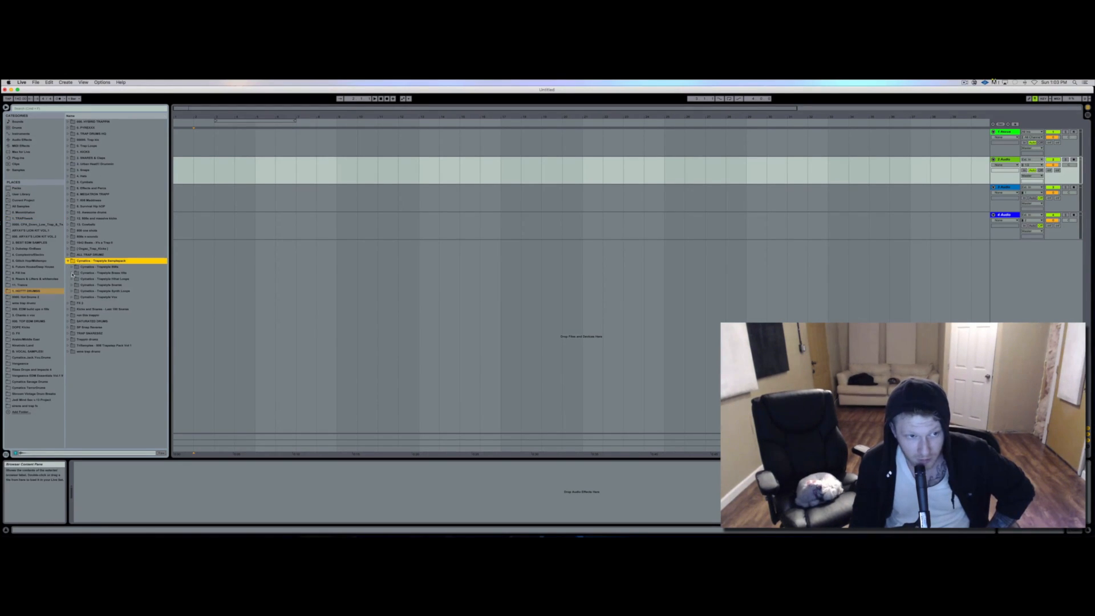
left_click(73, 273)
left_click(80, 279)
key("Down")
key("Down")
key("Down")
key("Down")
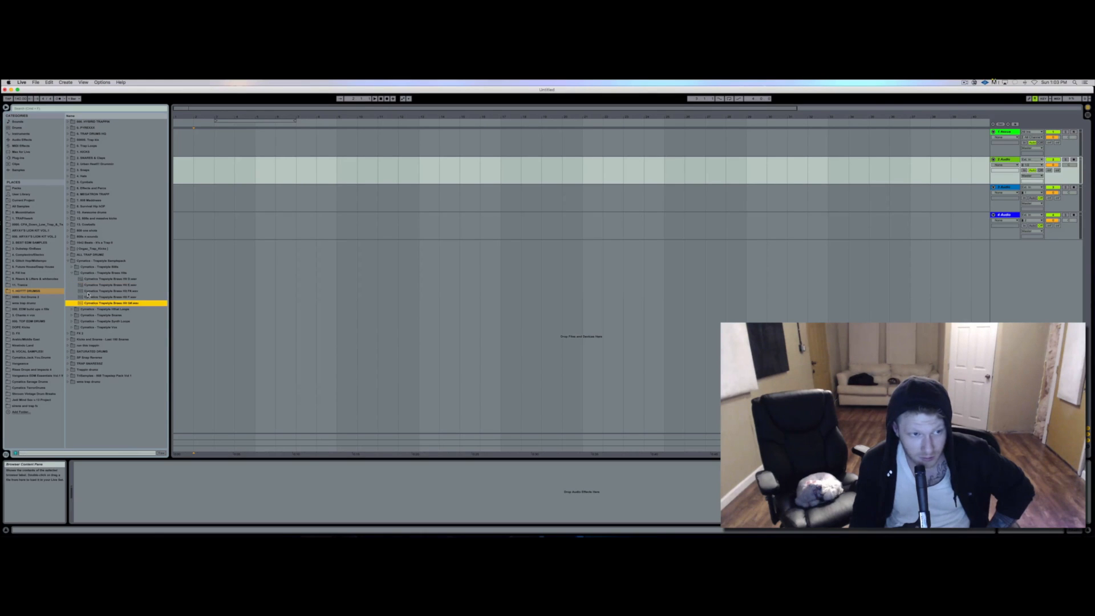
Step: Audition the 808 samples in the Cymatics Trapstyle pack
left_click(68, 266)
key("Down")
key("Down")
key("Down")
key("Down")
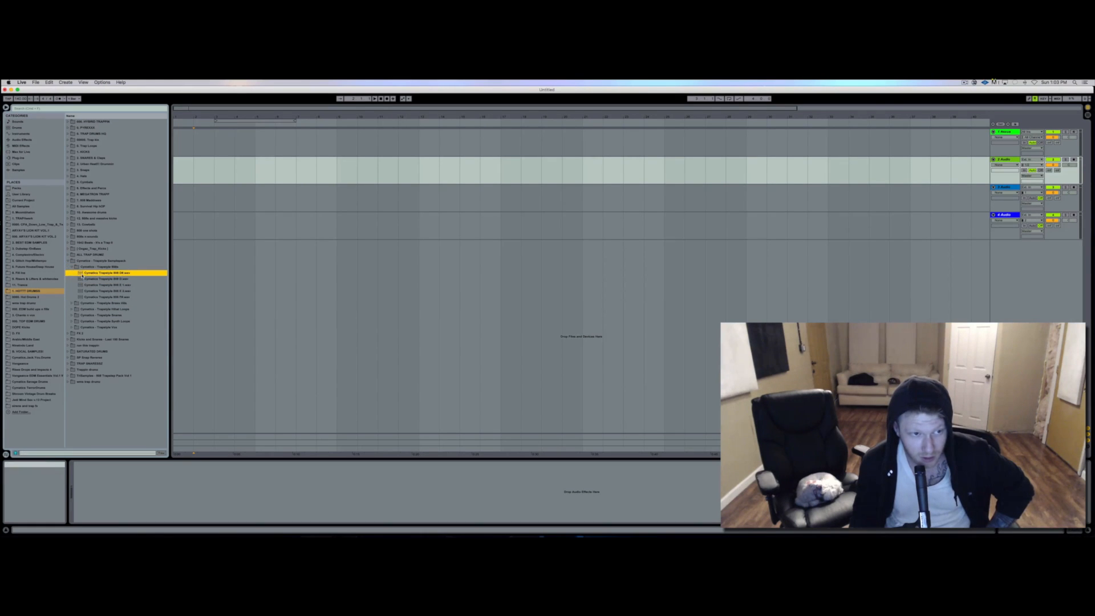
Step: Place Clap 002.wav from the Claps folder of ALL TRAP DRUMS on the 2 Audio track at bar 2
left_click(68, 261)
left_click(68, 256)
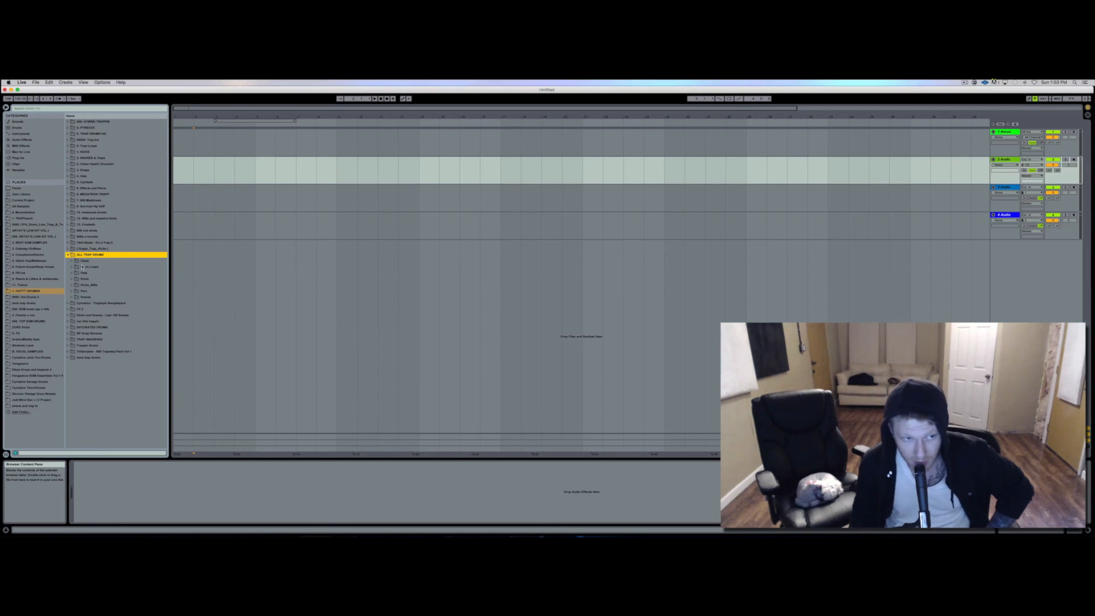
left_click(72, 261)
left_click(94, 272)
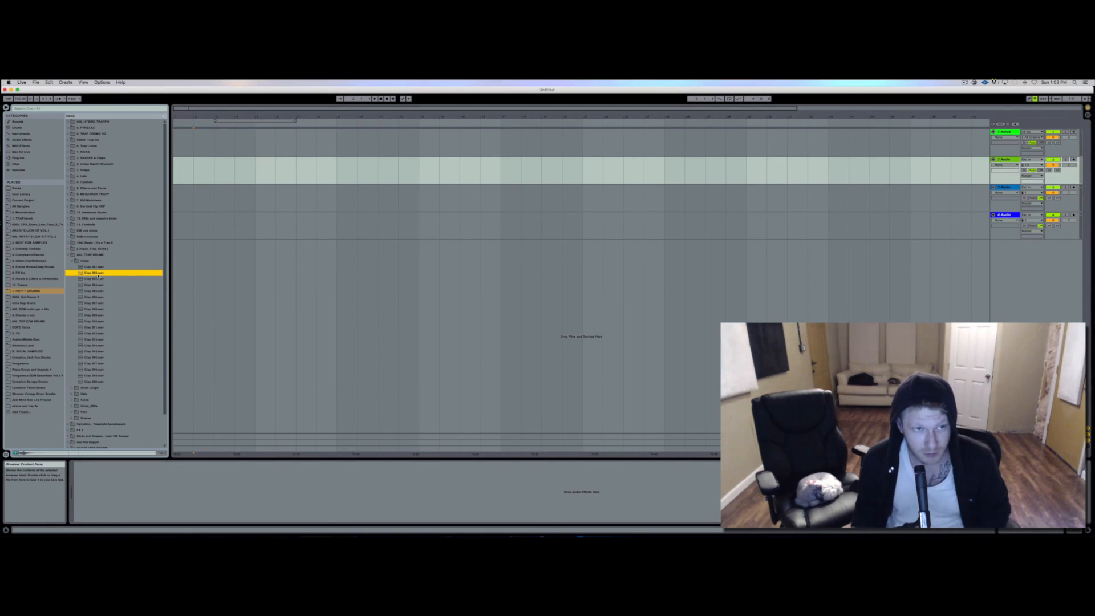
left_click_drag(94, 273, 197, 174)
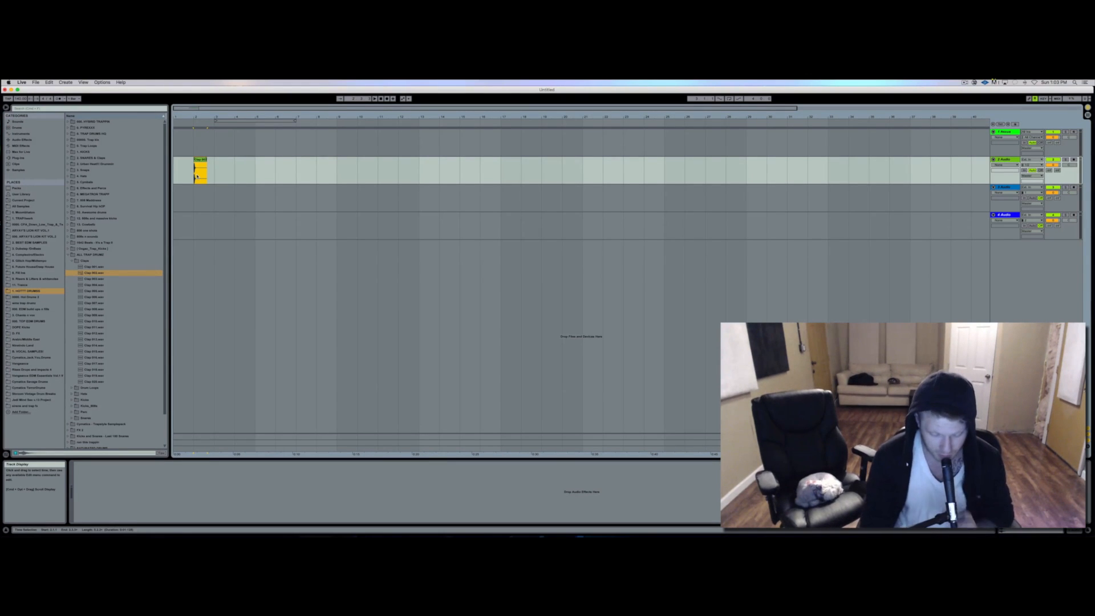
key("plus")
key("plus")
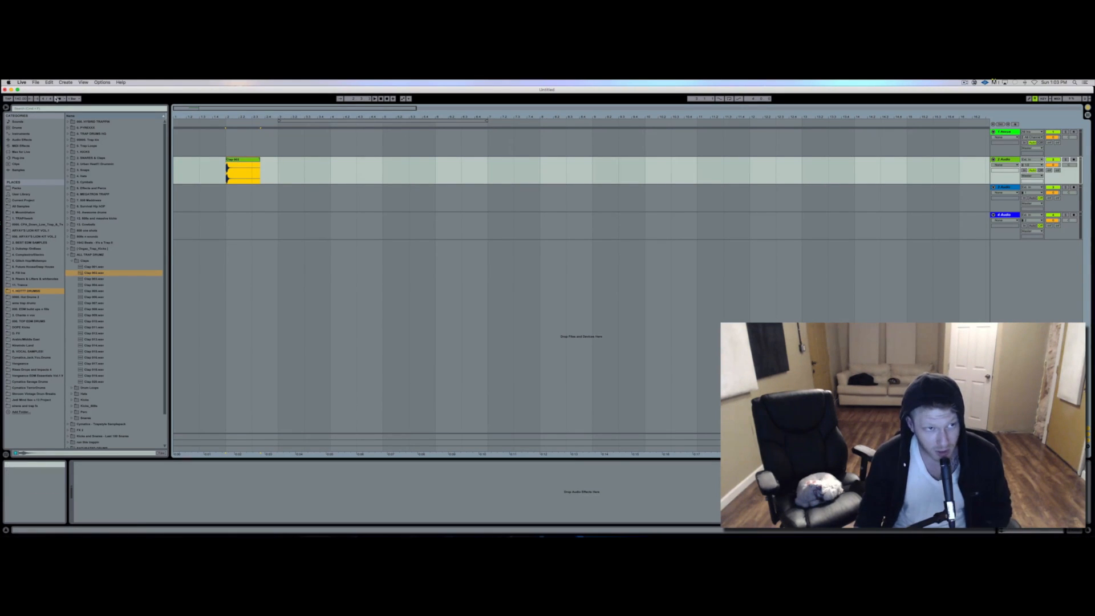
Step: Turn on the metronome and check the clap's timing in playback
left_click(58, 98)
left_click(381, 98)
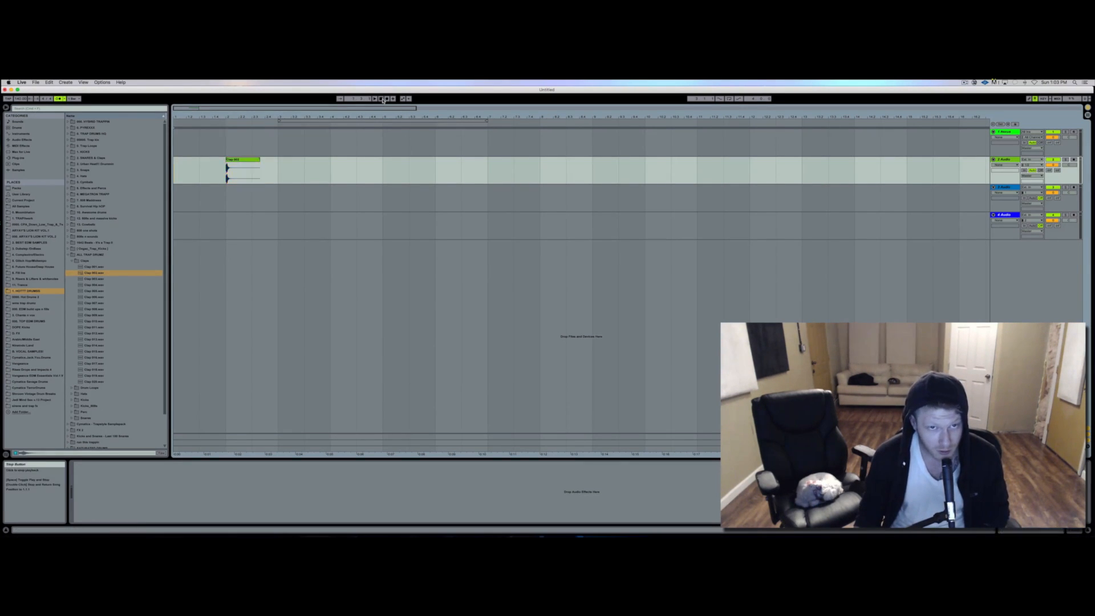
left_click(375, 98)
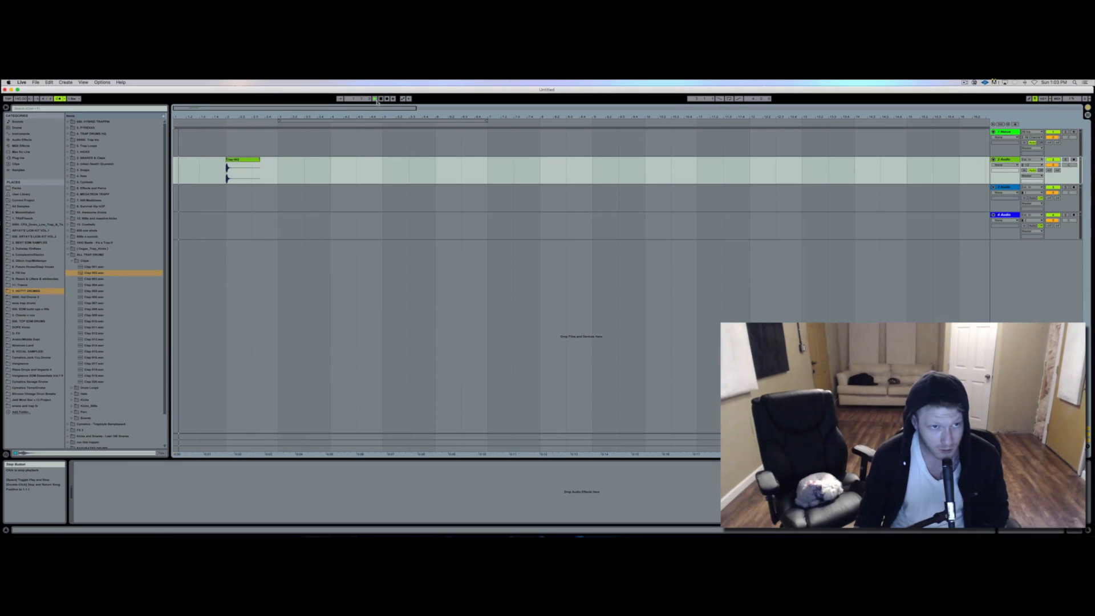
left_click(239, 160)
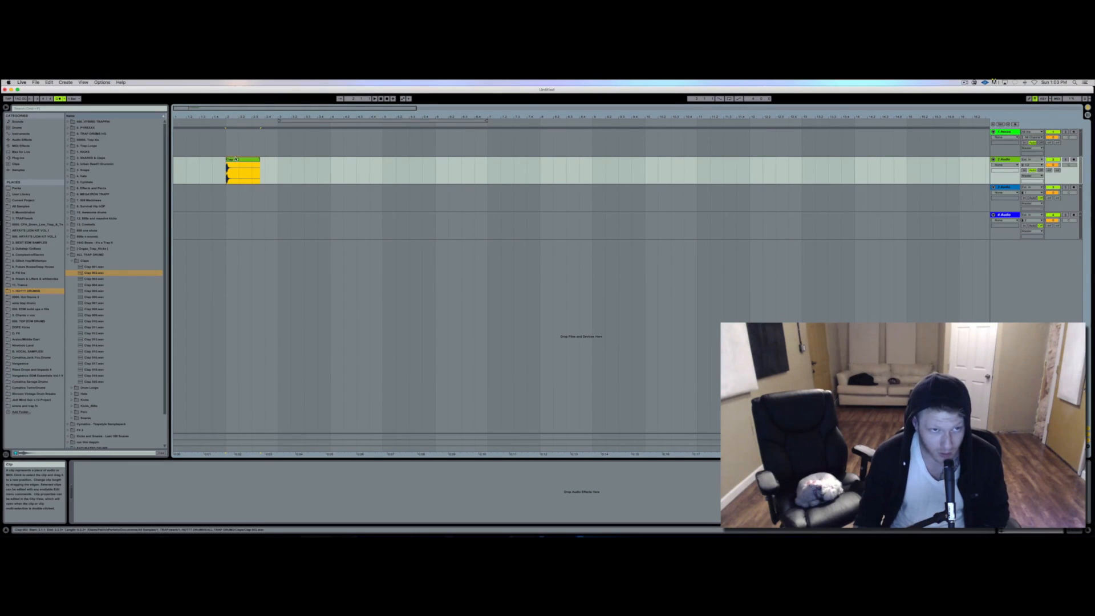
left_click(382, 99)
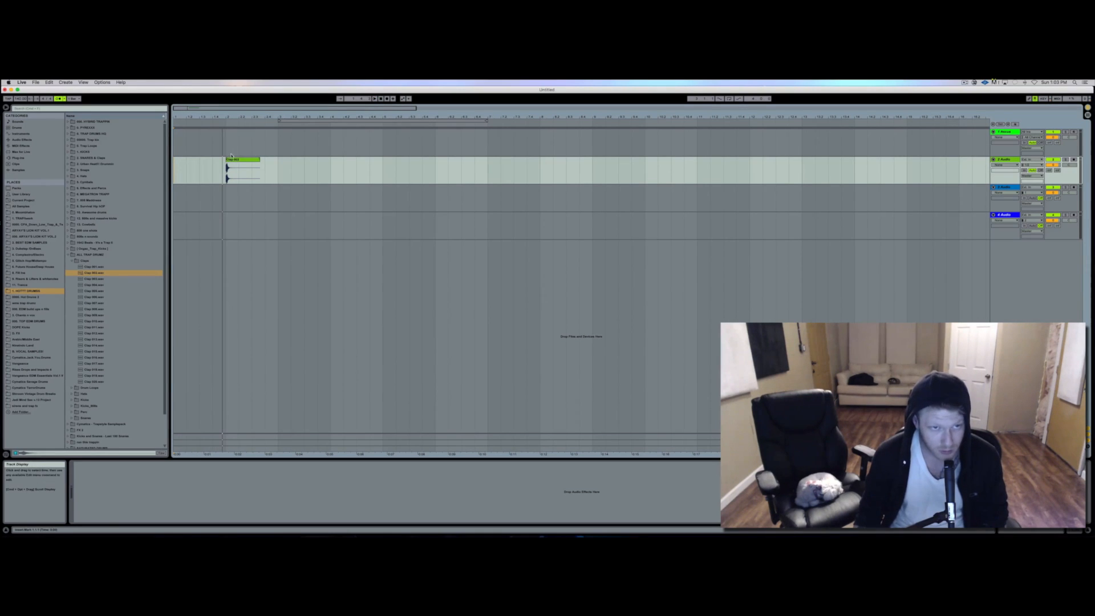
Step: Move the clap clip to beat 1.3 and play it back against the metronome
left_click_drag(240, 160, 214, 160)
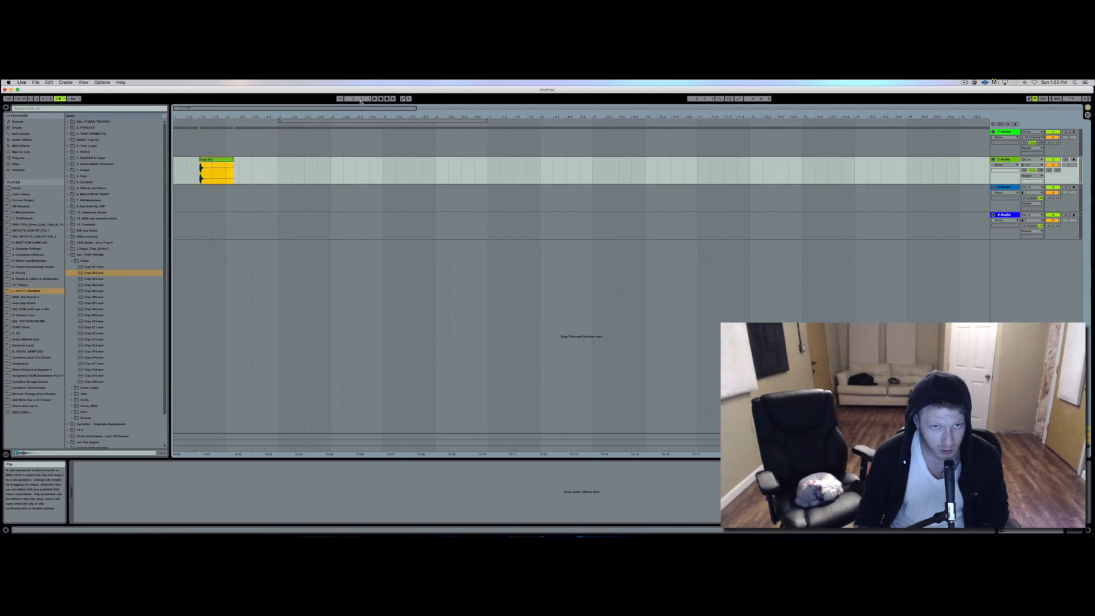
key("space")
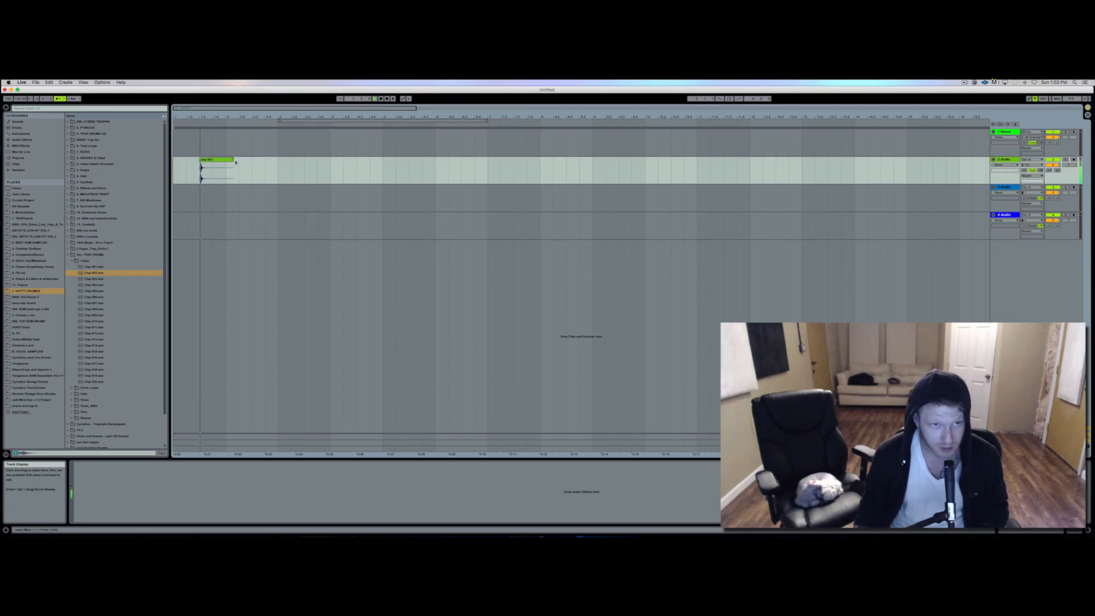
left_click(232, 159)
key("space")
Step: Select the whole first bar of the clap track and duplicate it eight times along the timeline
left_click_drag(232, 159, 175, 164)
left_click(225, 164)
key("super+d")
key("super+d")
key("super+d")
key("super+d")
key("super+d")
key("super+d")
key("super+d")
key("super+d")
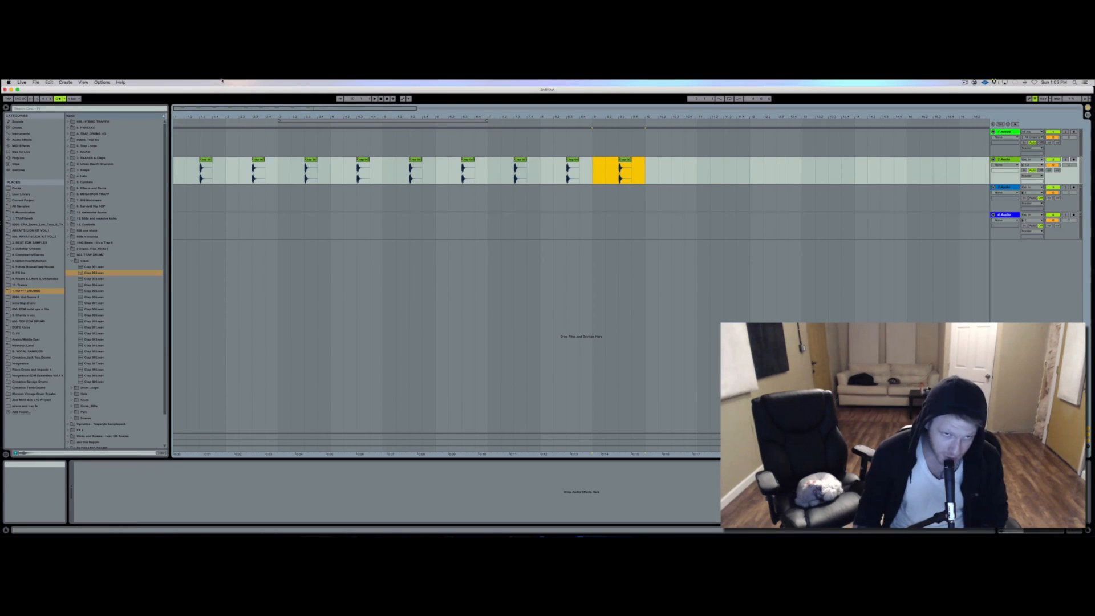
Step: Raise the clap track's Reverb send during playback and rename the track as snare
left_click(381, 100)
key("space")
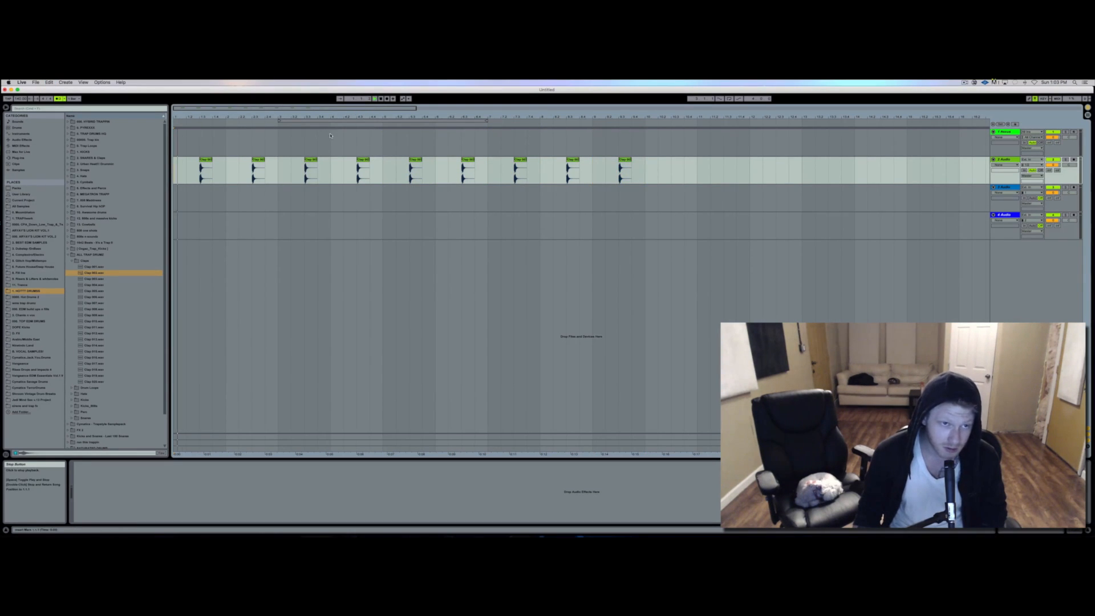
left_click(1005, 160)
key("Tab")
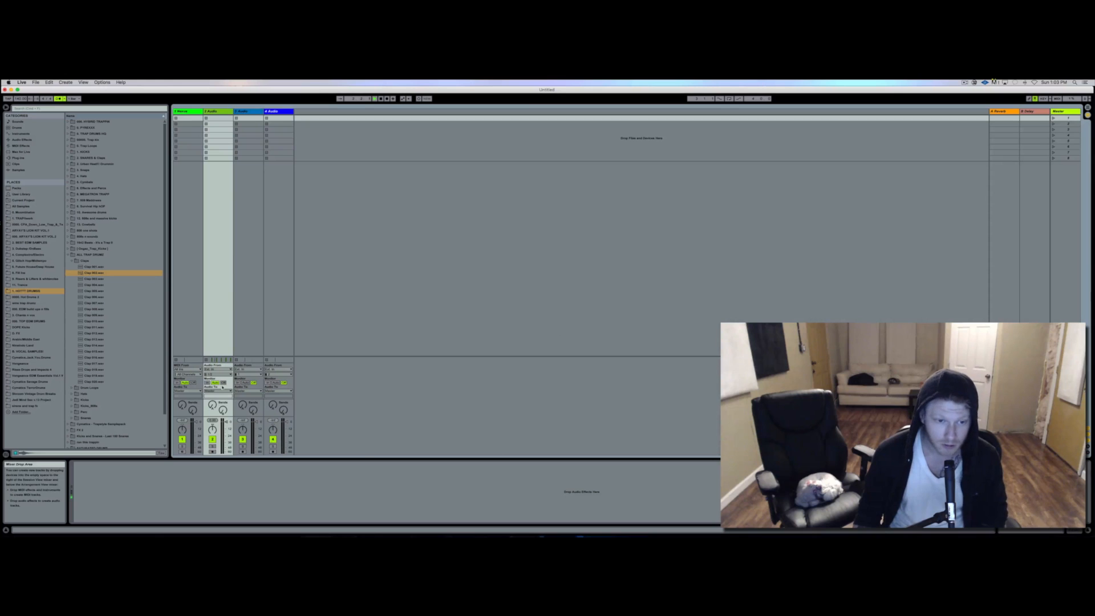
left_click_drag(213, 405, 212, 385)
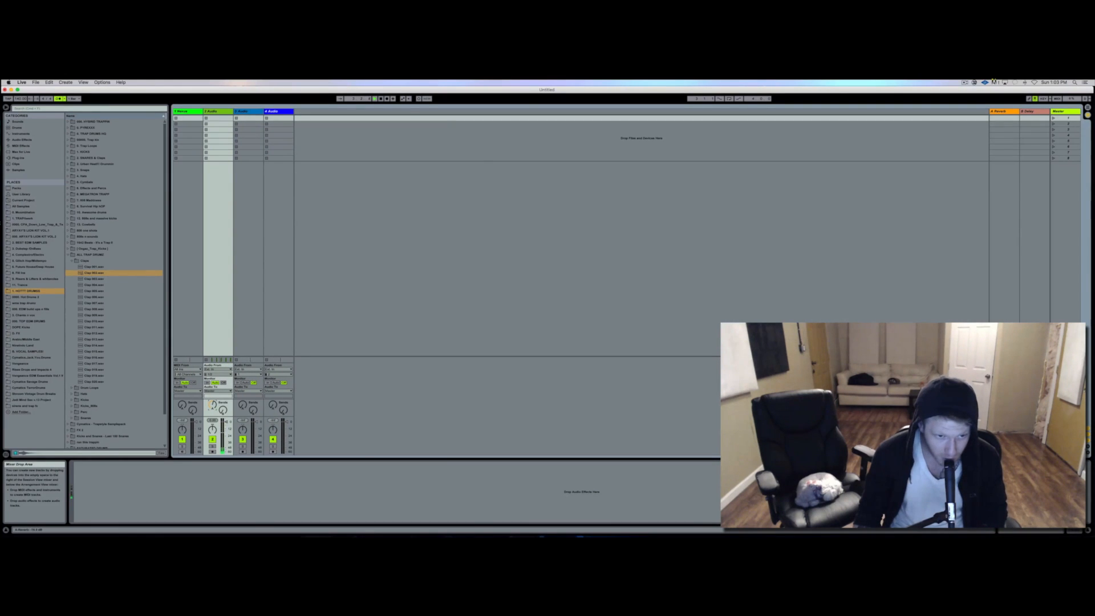
key("Tab")
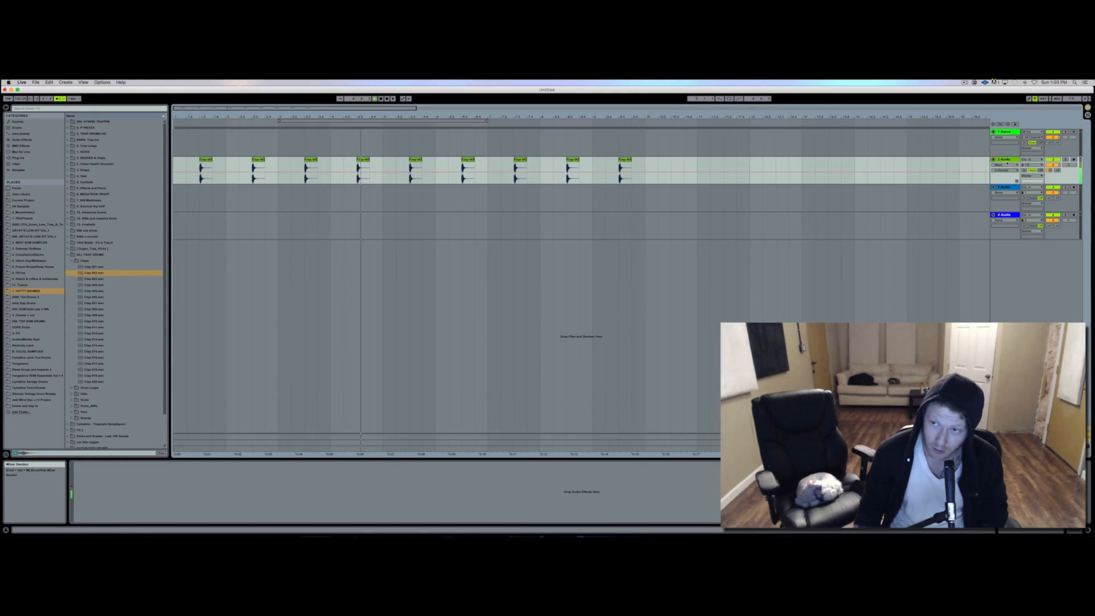
left_click(1003, 161)
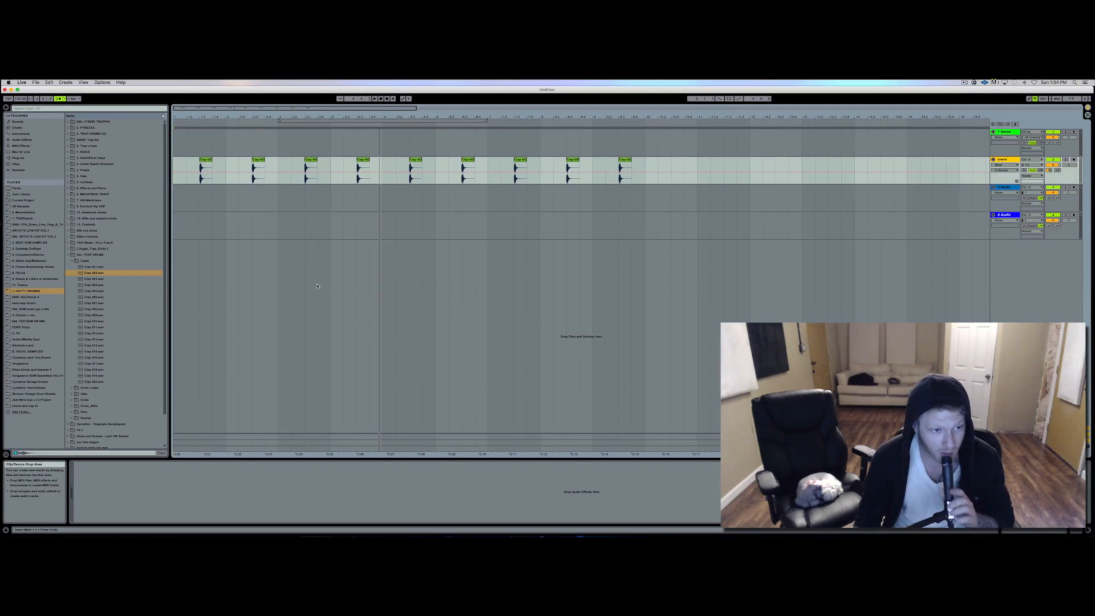
Step: Audition kick samples in the Kicks folder of ALL TRAP DRUMS, ending on Kick 006.wav
left_click(76, 401)
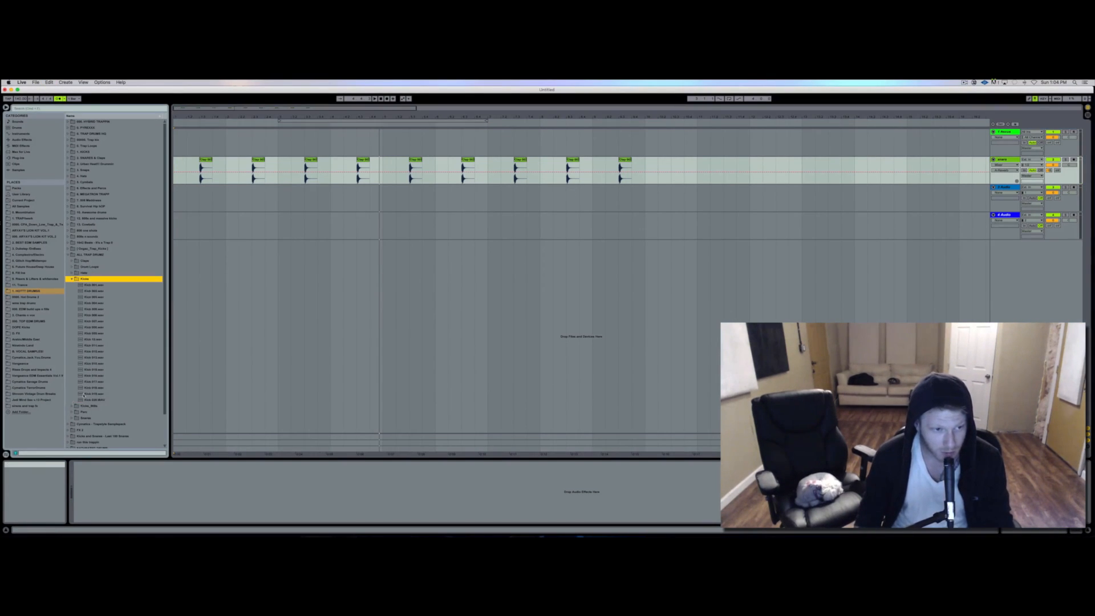
left_click(82, 287)
left_click(87, 303)
left_click(91, 286)
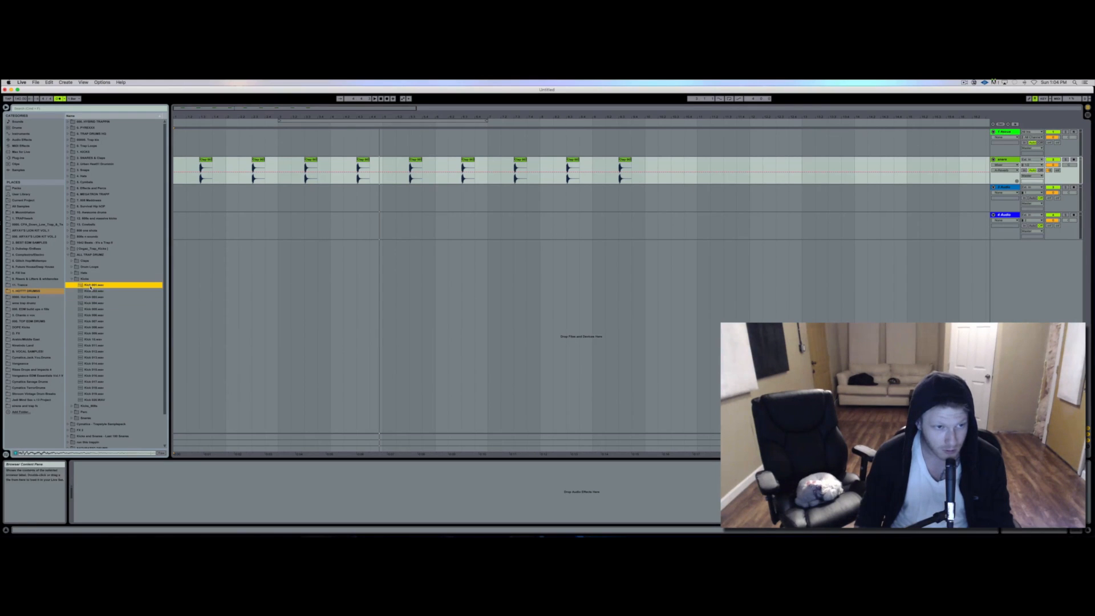
left_click(93, 291)
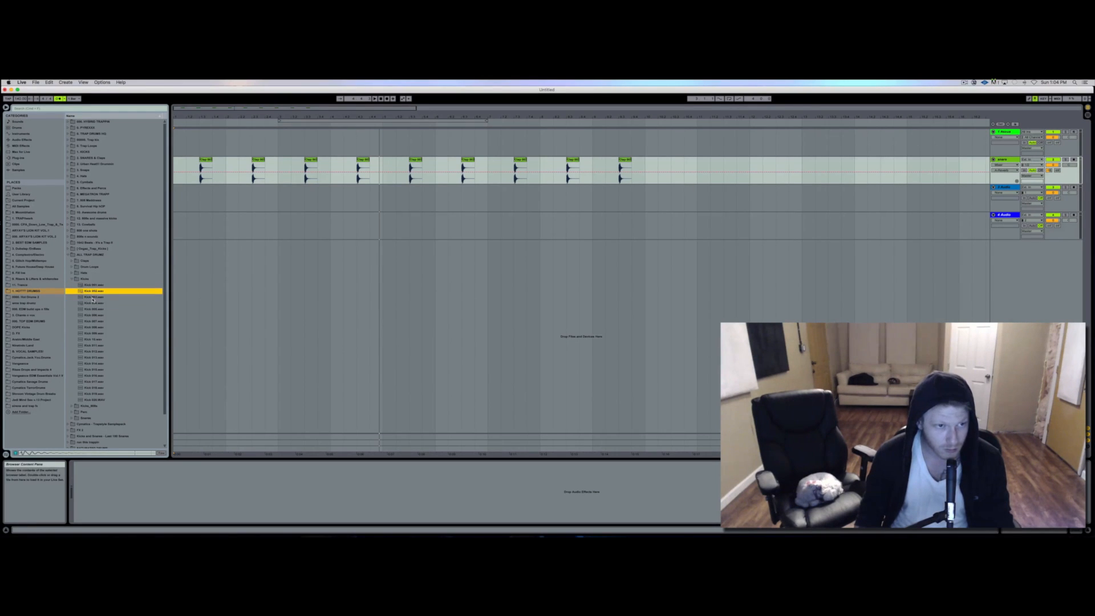
left_click(93, 297)
left_click(94, 292)
left_click(95, 328)
left_click(95, 315)
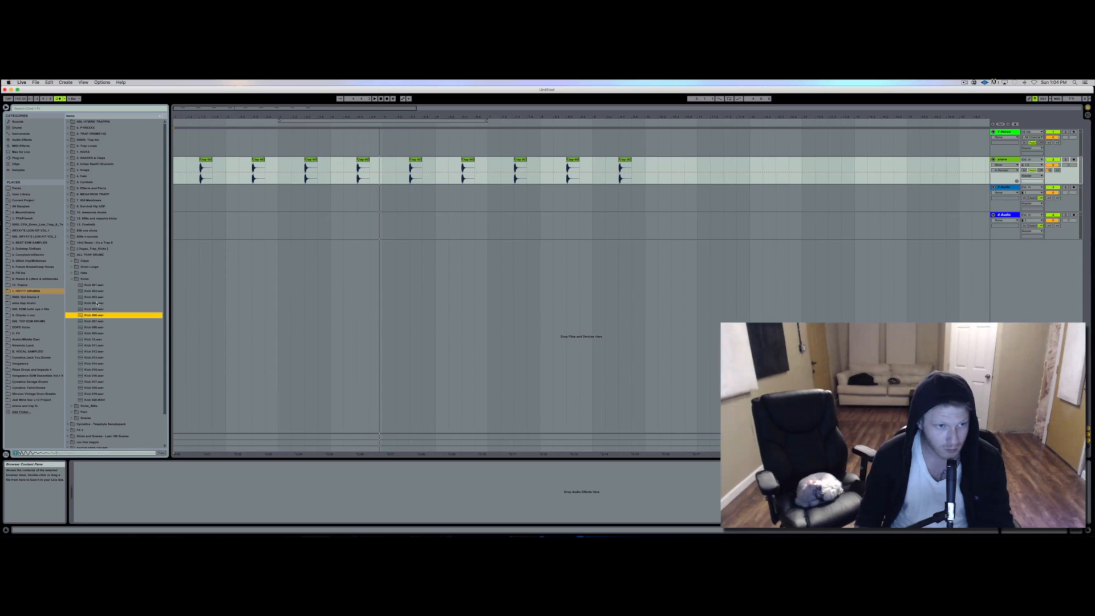
left_click_drag(94, 316, 178, 142)
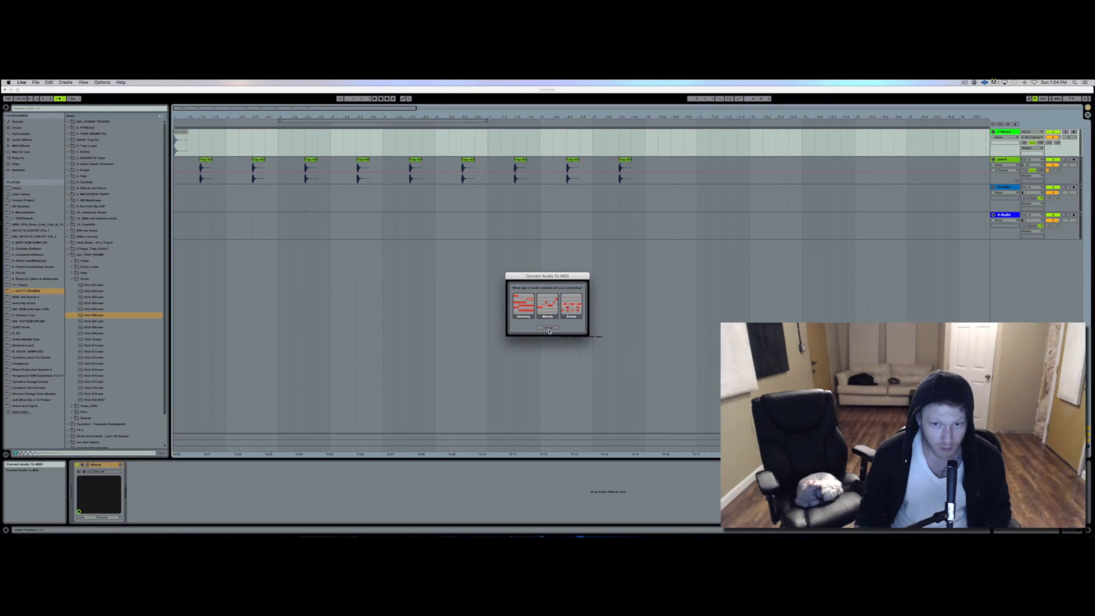
left_click(549, 328)
left_click(1012, 162)
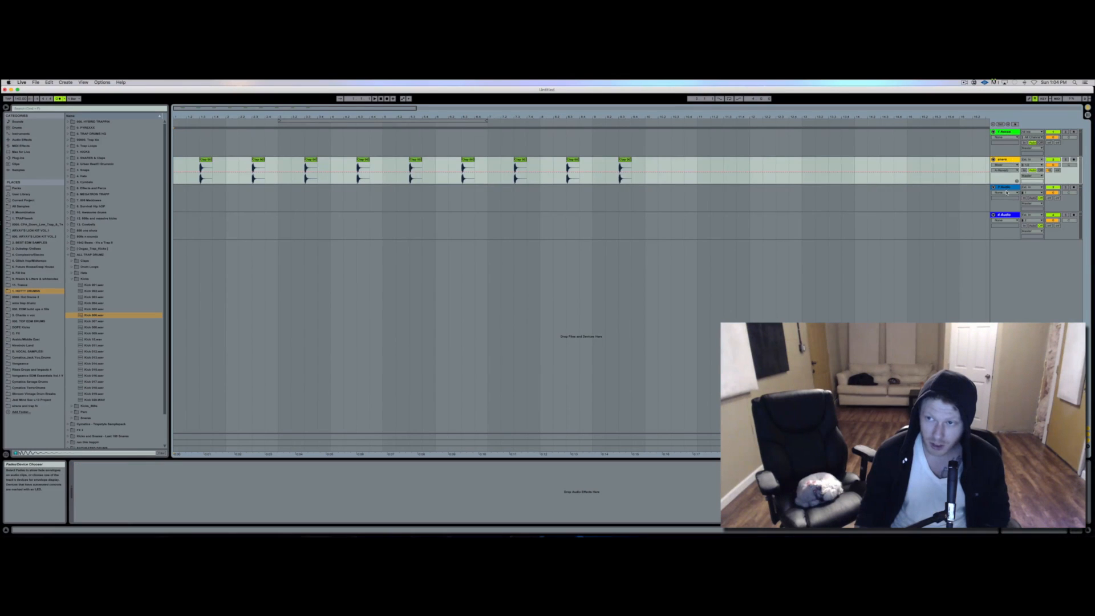
Step: Rename the 3 Audio track as kick drum
left_click(1007, 188)
type("kick drum")
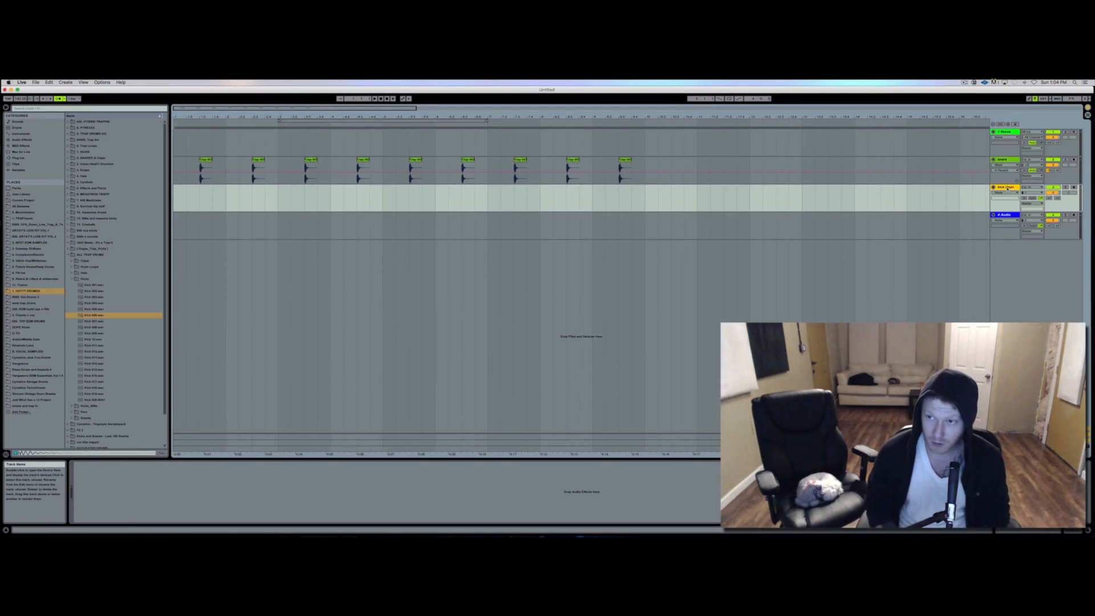
key("Return")
Step: Reorder the tracks so kick drum sits above snare, and place Kick 006.wav at the start of the kick drum track
left_click_drag(1008, 158, 1007, 191)
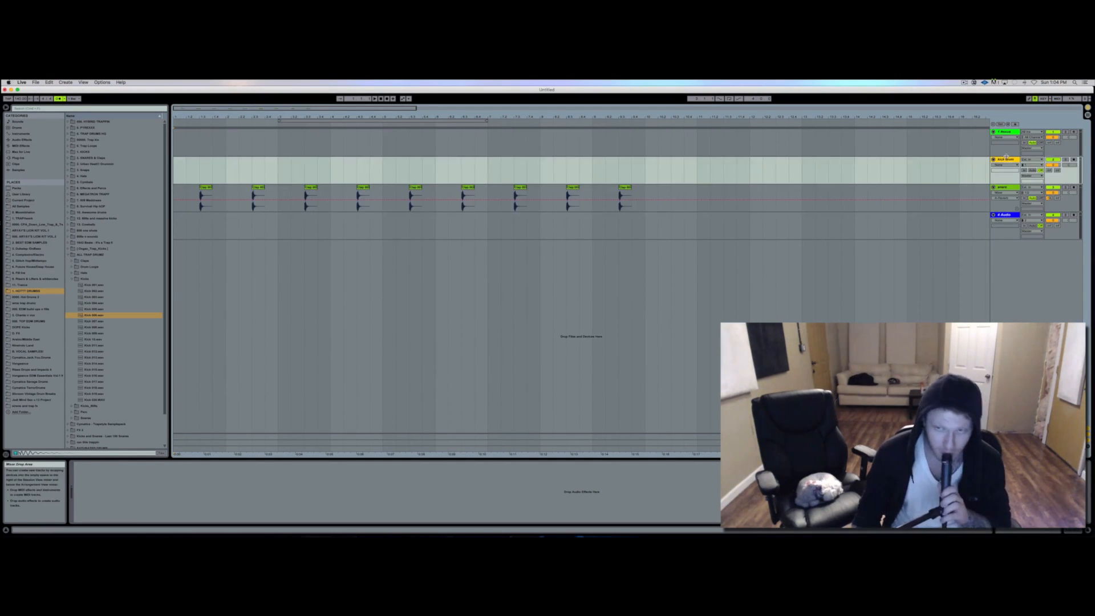
left_click_drag(94, 315, 181, 170)
Step: Try to repeat the kick on every bar by duplicating the first bar of the kick drum track
key("super+d")
key("super+d")
key("super+d")
key("super+d")
key("super+d")
key("super+d")
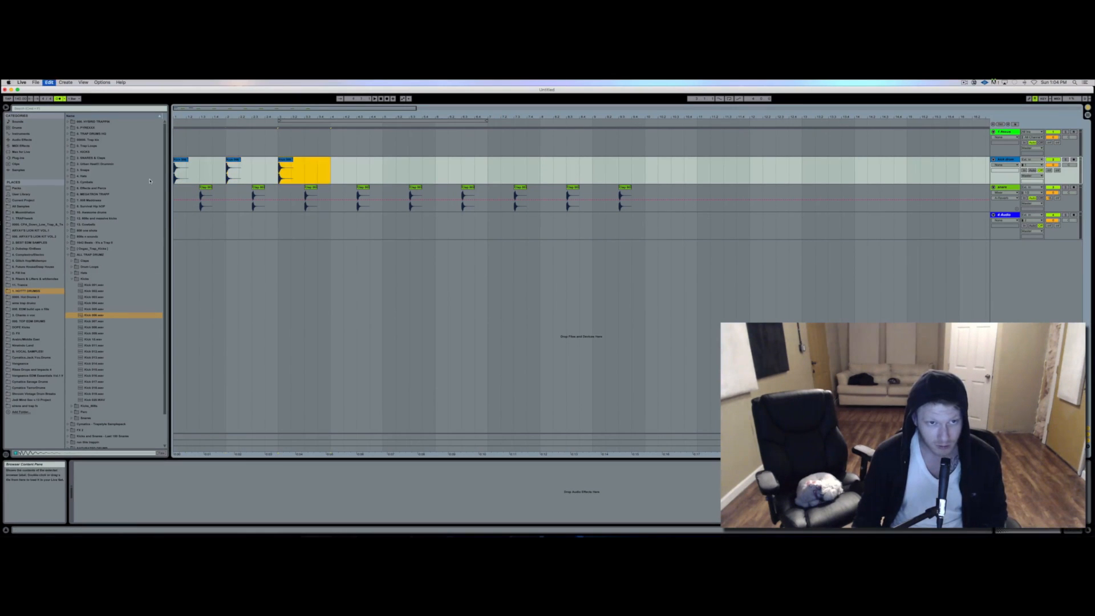
Step: Undo the kick duplicates, keeping only the first kick clip, and clear the selection
key("super+z")
key("super+z")
key("super+z")
key("super+z")
key("super+z")
key("super+z")
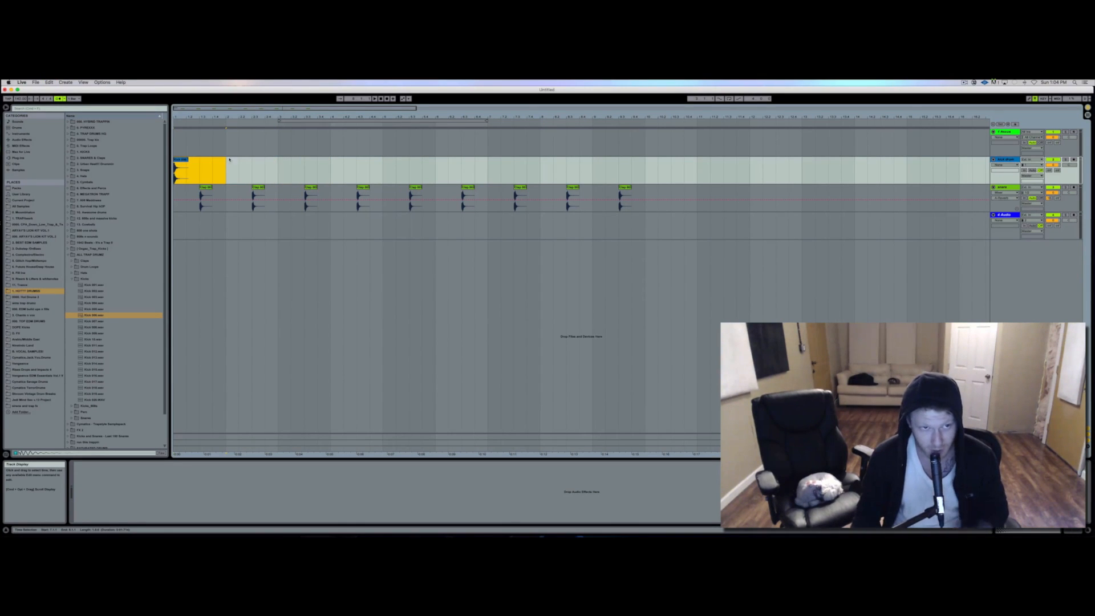
left_click(229, 160)
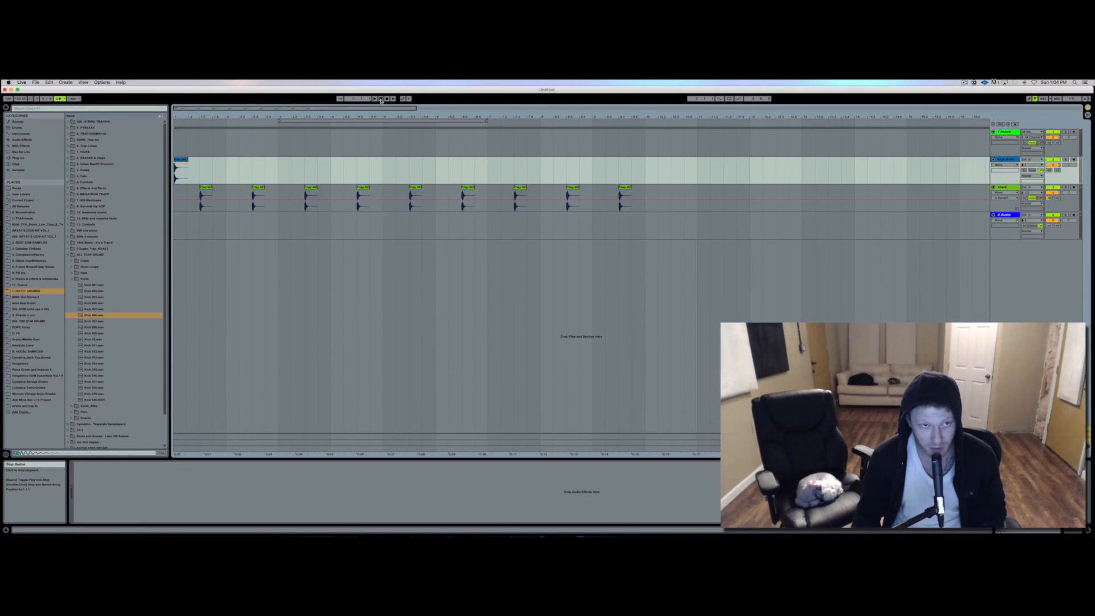
Step: Copy the first kick to just before the second snare hit on the kick drum track, and play the beat
key("space")
left_click(179, 162)
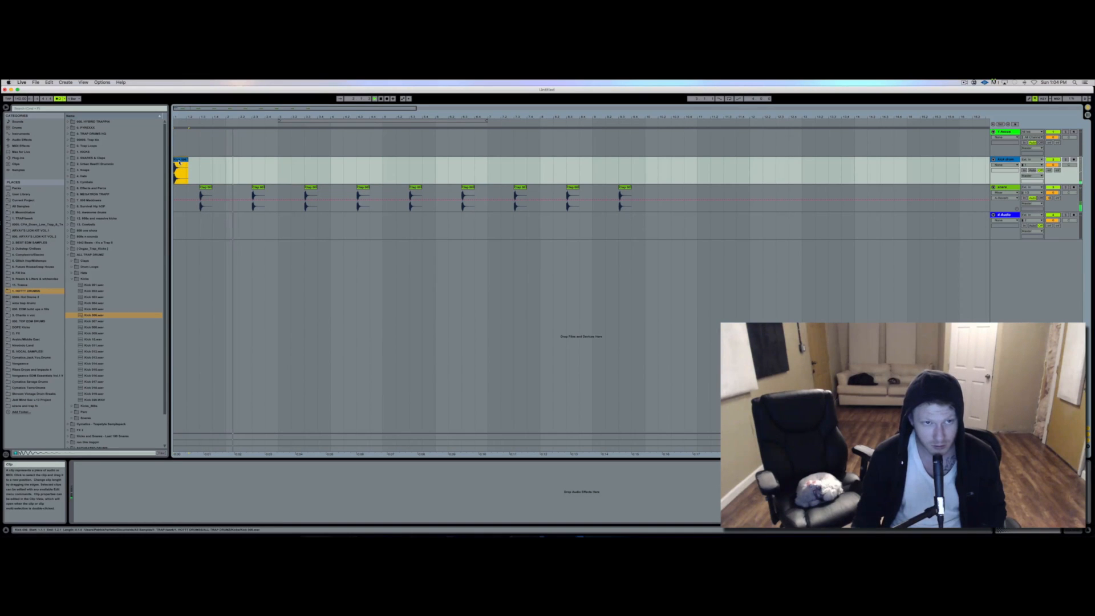
left_click_drag(179, 162, 243, 164)
left_click(384, 99)
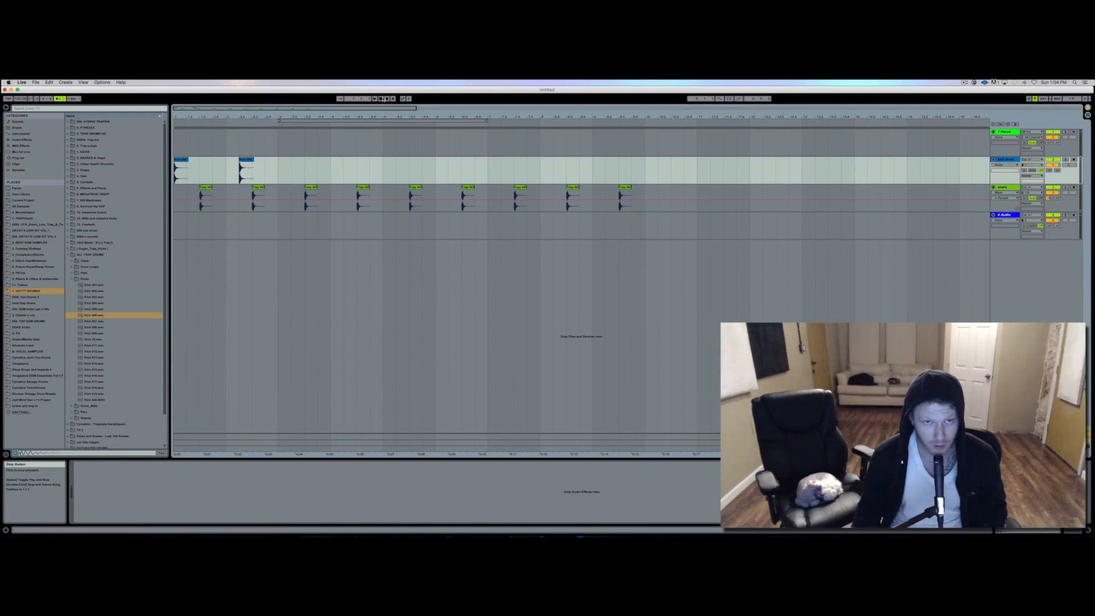
key("space")
Step: Try to repeat the two-kick pattern by duplicating it twice along the kick drum track, and undo both duplicates
left_click_drag(177, 171, 267, 182)
key("ctrl+d")
key("ctrl+d")
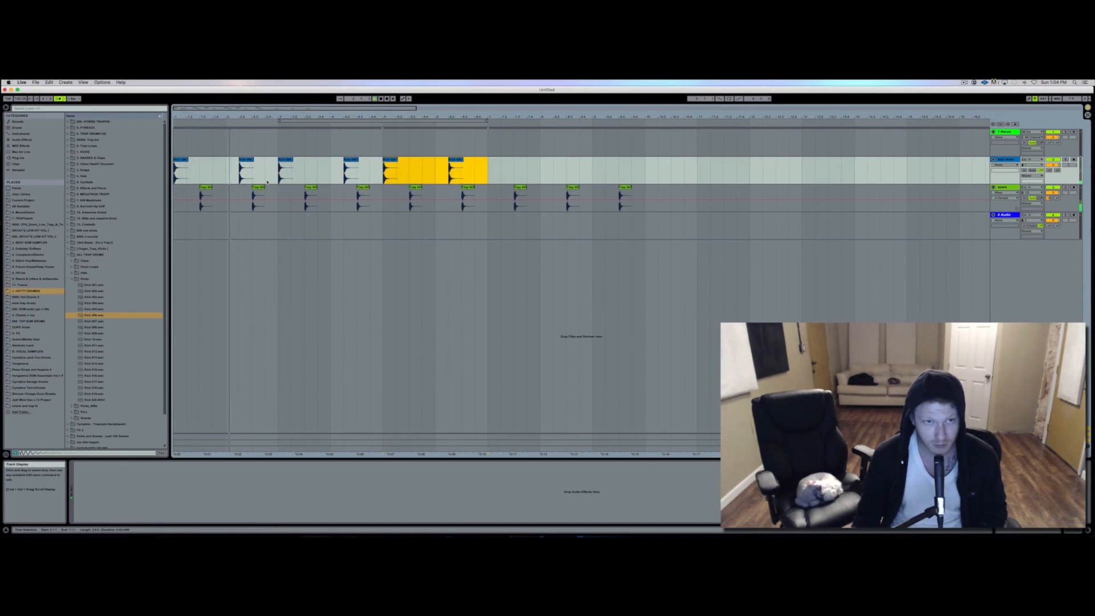
key("space")
key("ctrl+z")
key("ctrl+z")
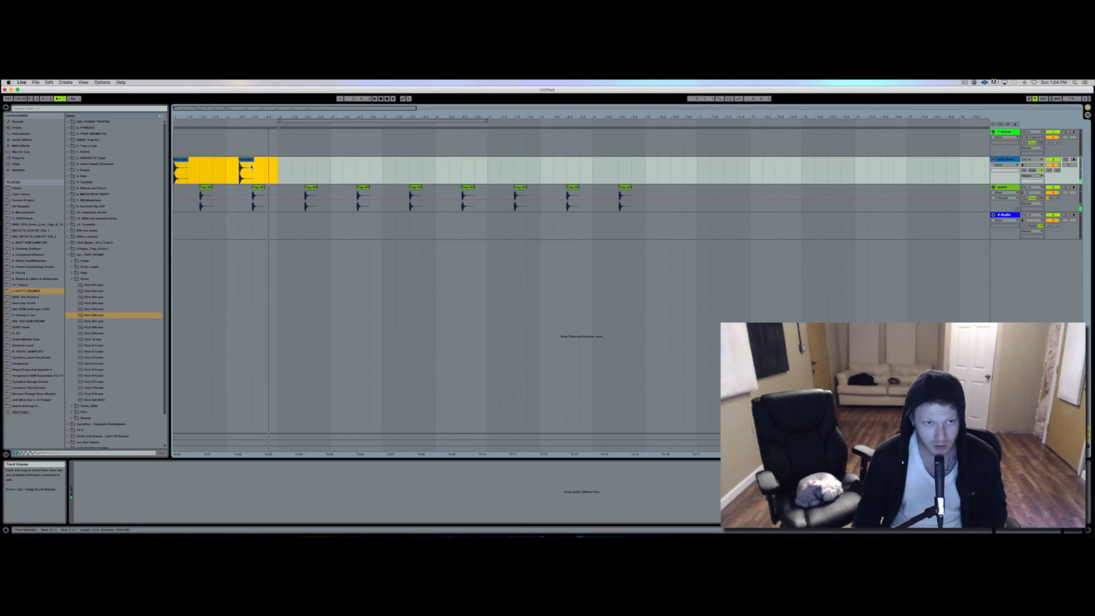
Step: Shift the second kick slightly later, closer to the second snare hit, and play the beat
left_click(248, 162)
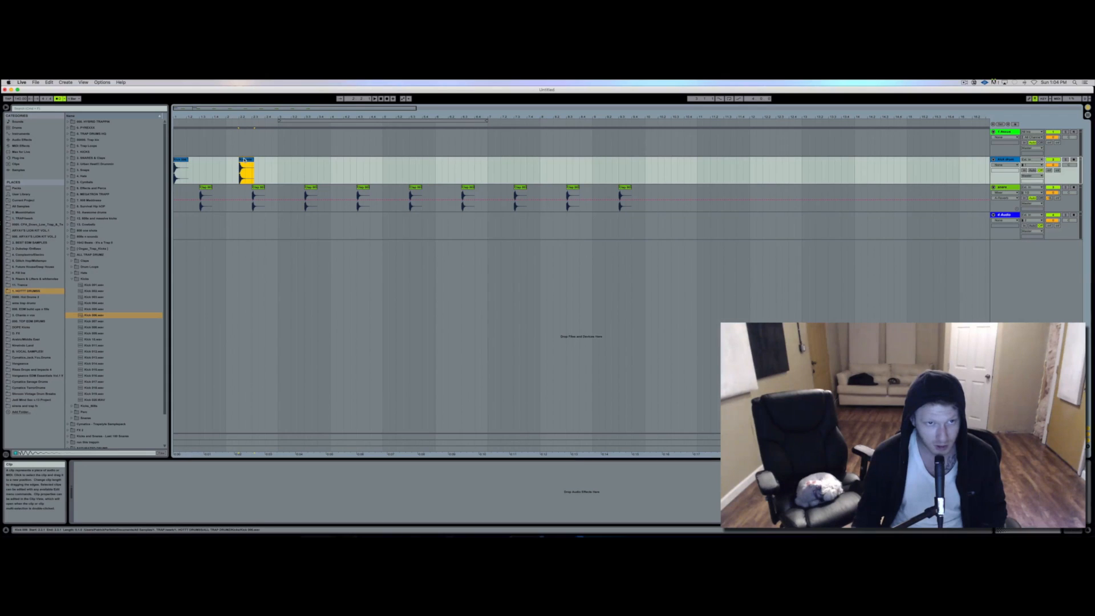
left_click_drag(244, 160, 251, 160)
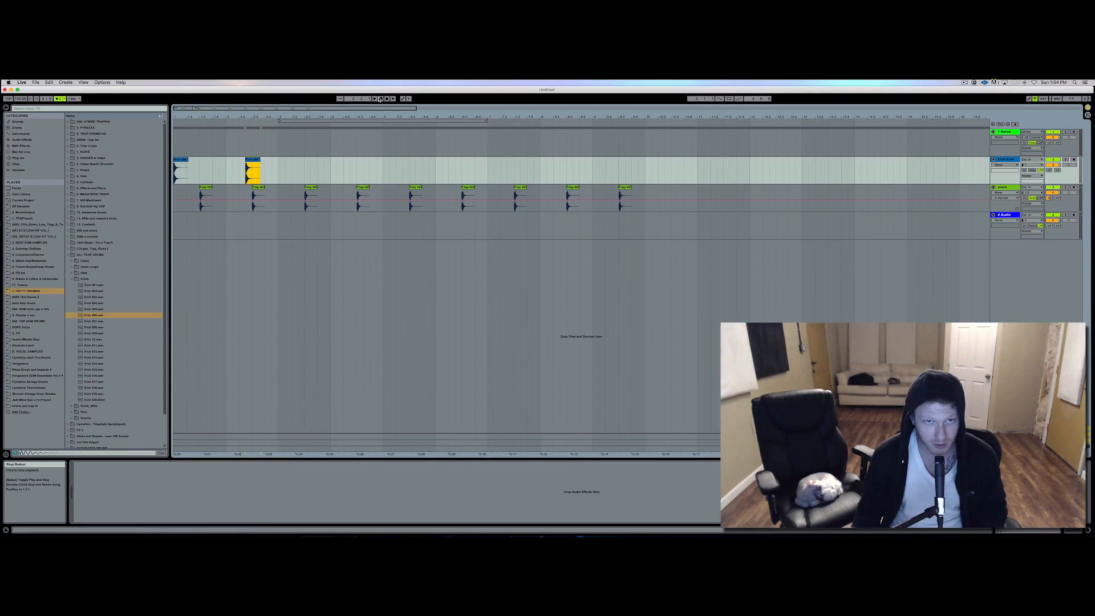
key("space")
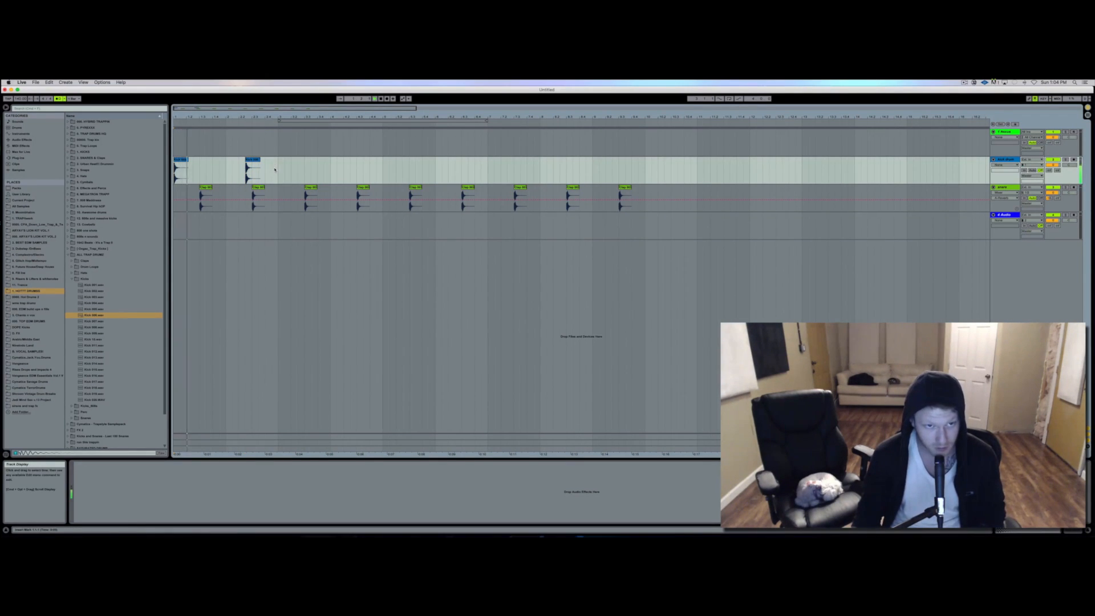
Step: Duplicate the two-kick pattern once and copy its last kick directly behind itself, checking the result in playback
mouse_move(194, 168)
left_mouse_down()
mouse_move(269, 171)
mouse_move(176, 170)
left_mouse_up()
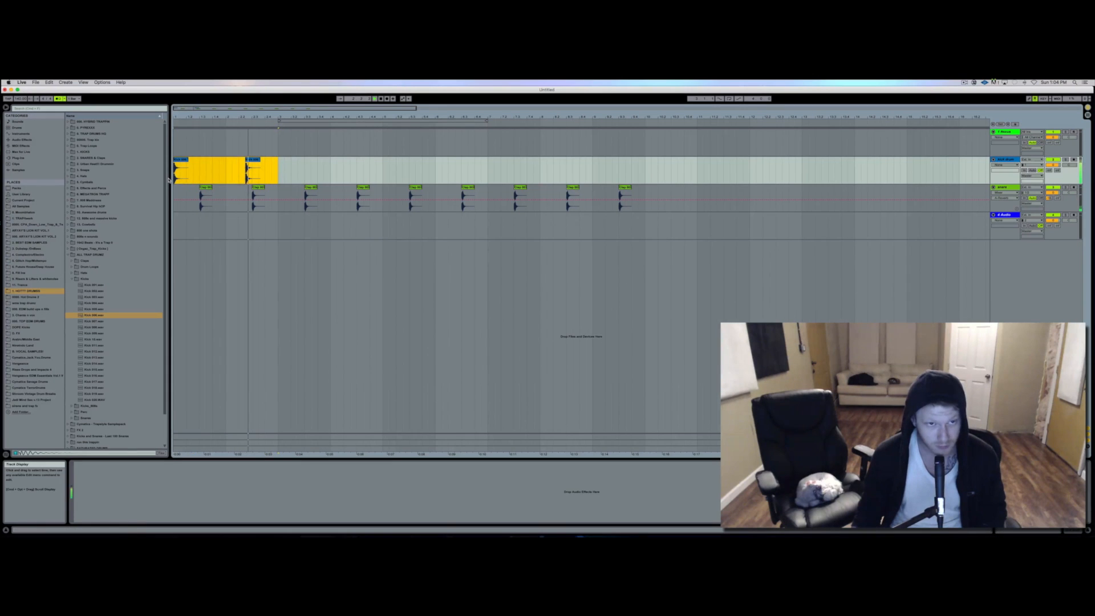
key("super+d")
left_click(410, 174)
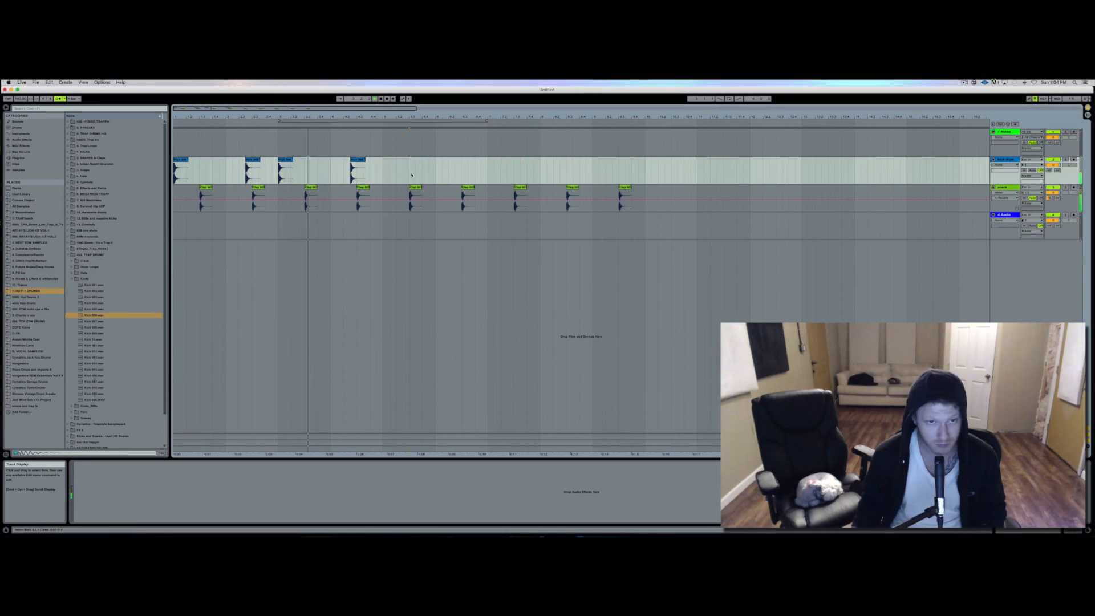
mouse_move(354, 159)
left_mouse_down()
mouse_move(382, 166)
mouse_move(371, 169)
left_mouse_up()
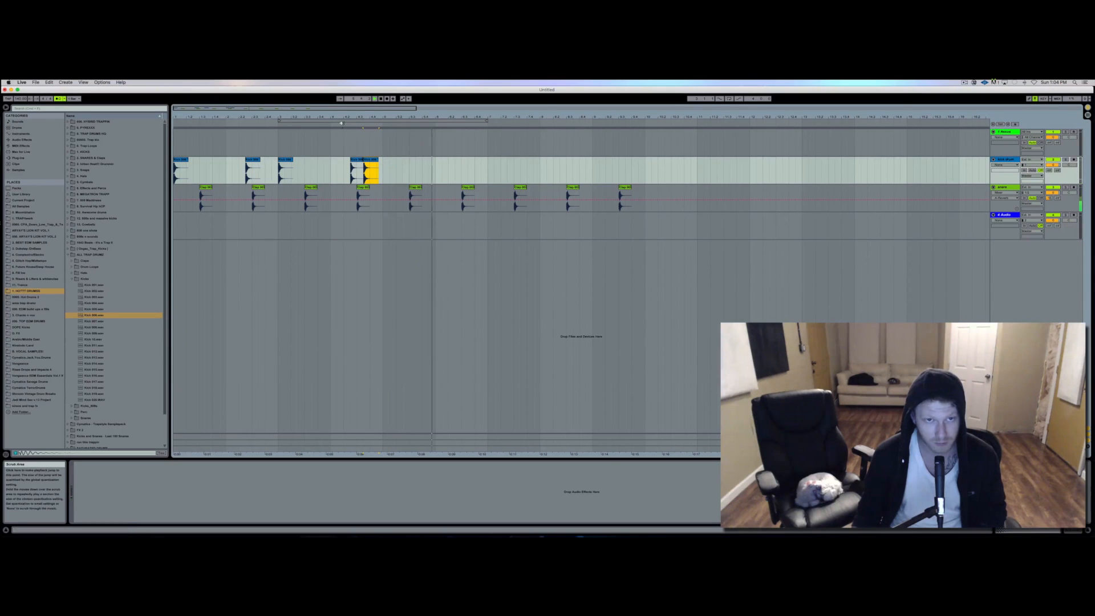
left_click(341, 123)
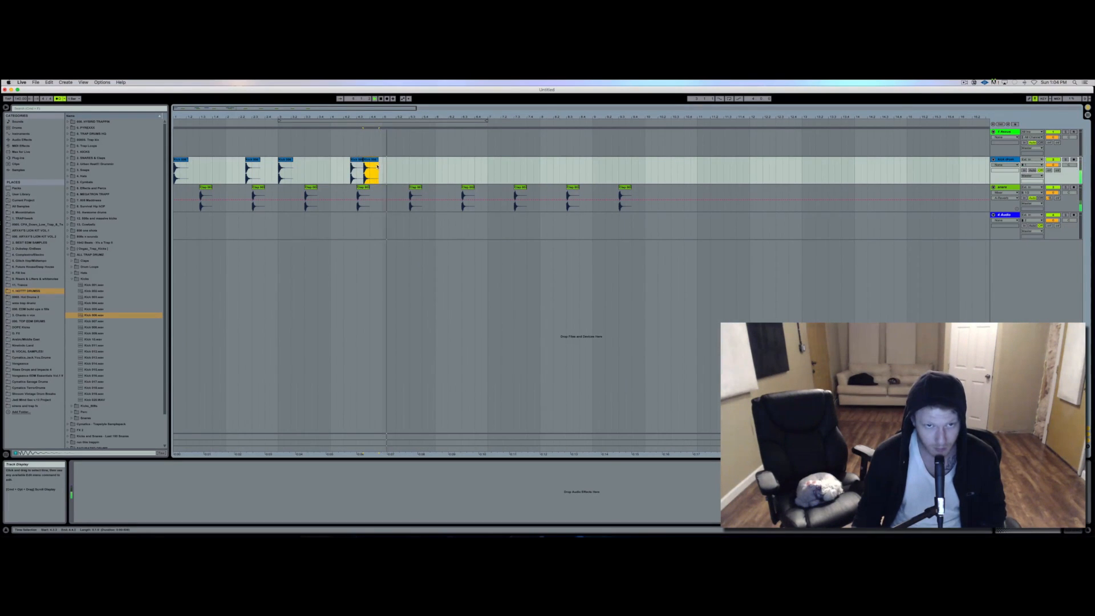
Step: Duplicate the whole kick pattern, including the doubled kick, once directly after itself
left_click_drag(383, 171, 174, 171)
key("super+d")
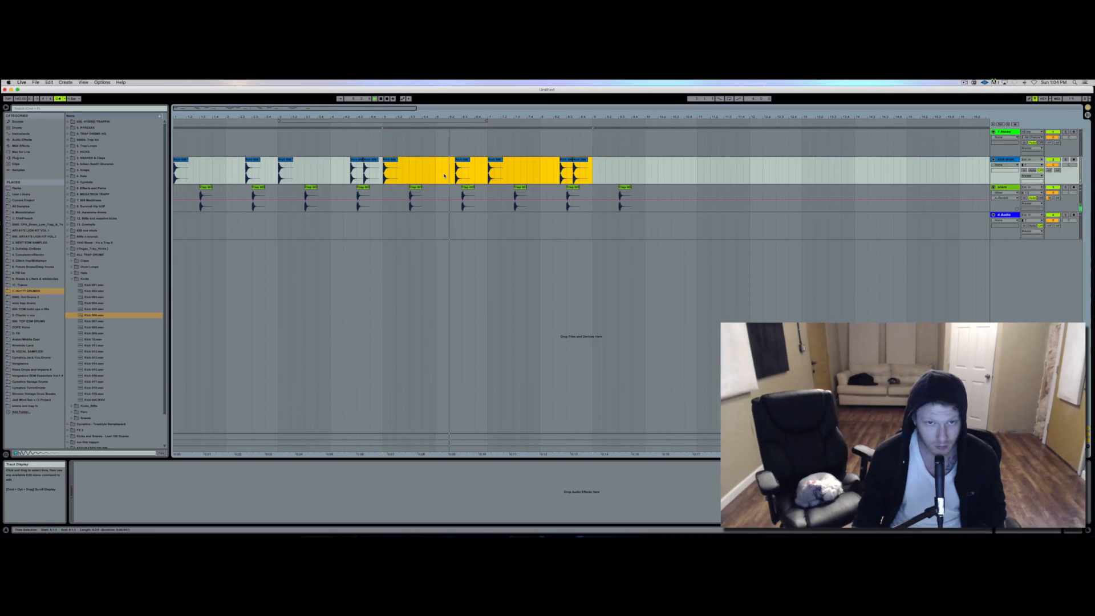
left_click(614, 165)
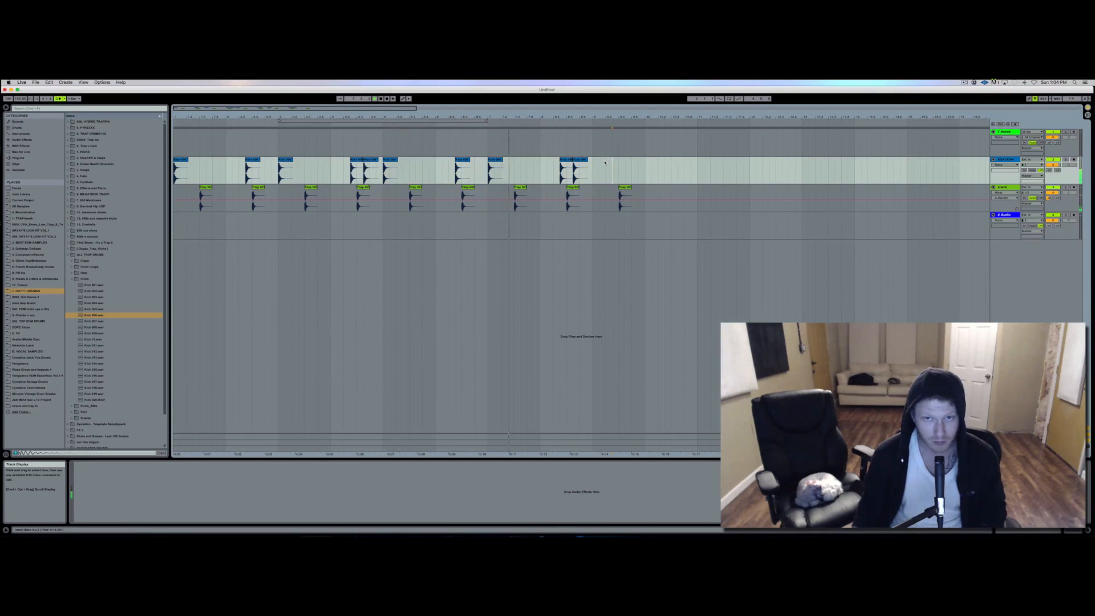
Step: Delete the extra snare clip past the end of the kick pattern and loop playback over the pattern's full length
left_click(625, 187)
key("Delete")
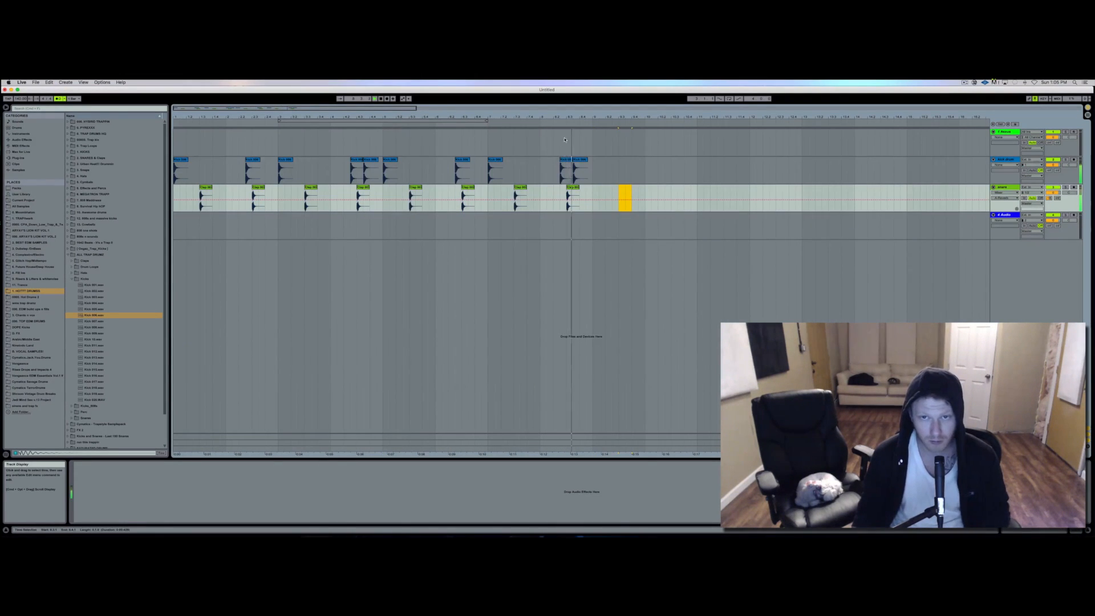
left_click_drag(590, 142, 162, 150)
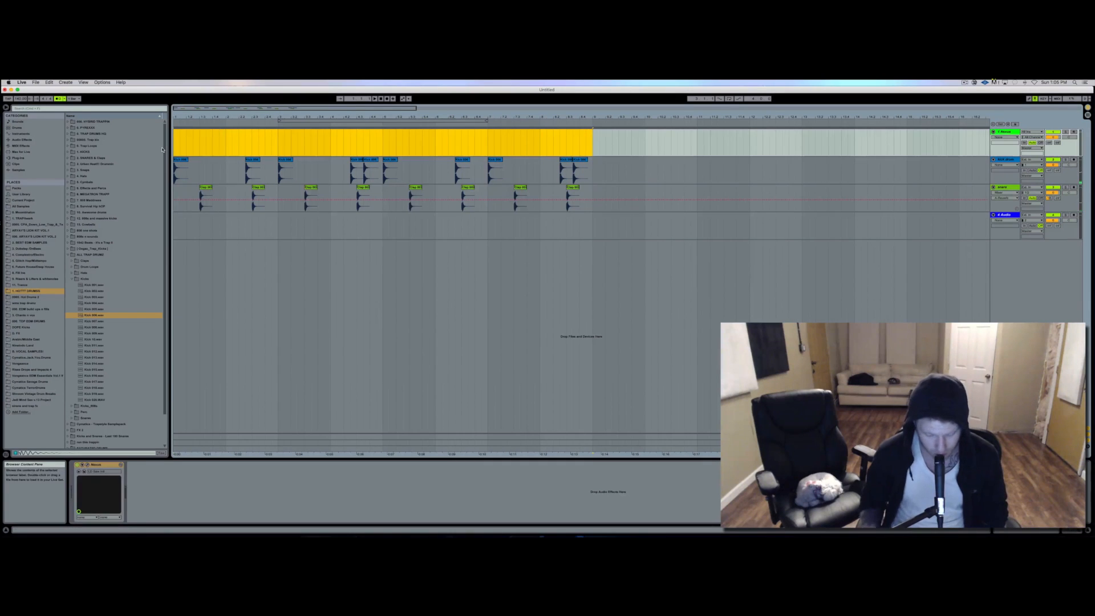
key("ctrl+l")
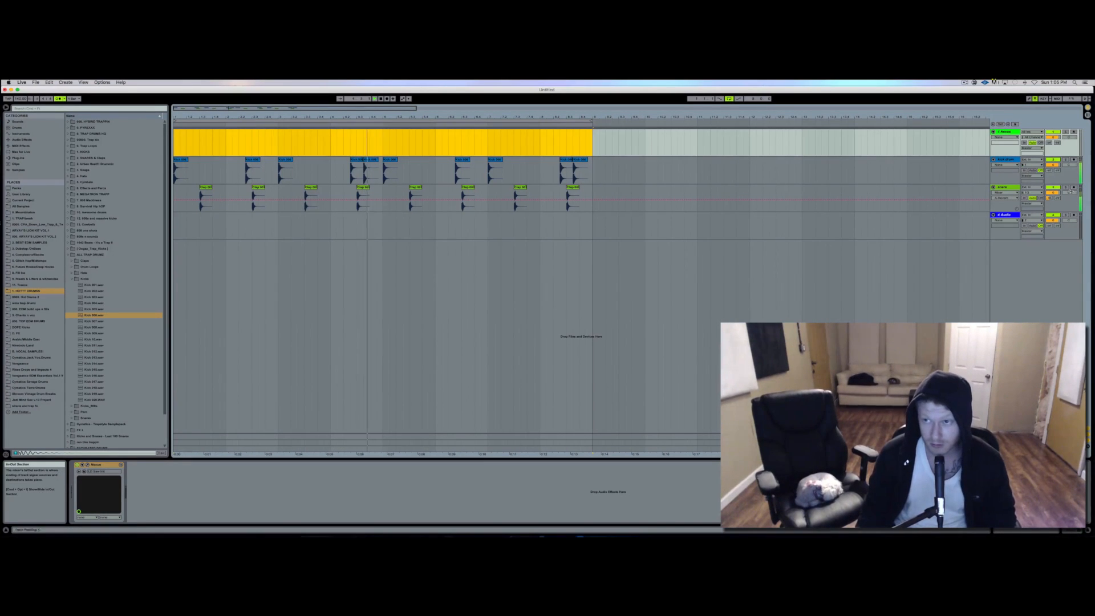
Step: Delete the empty instrument track above the kick drum track
left_click(1014, 166)
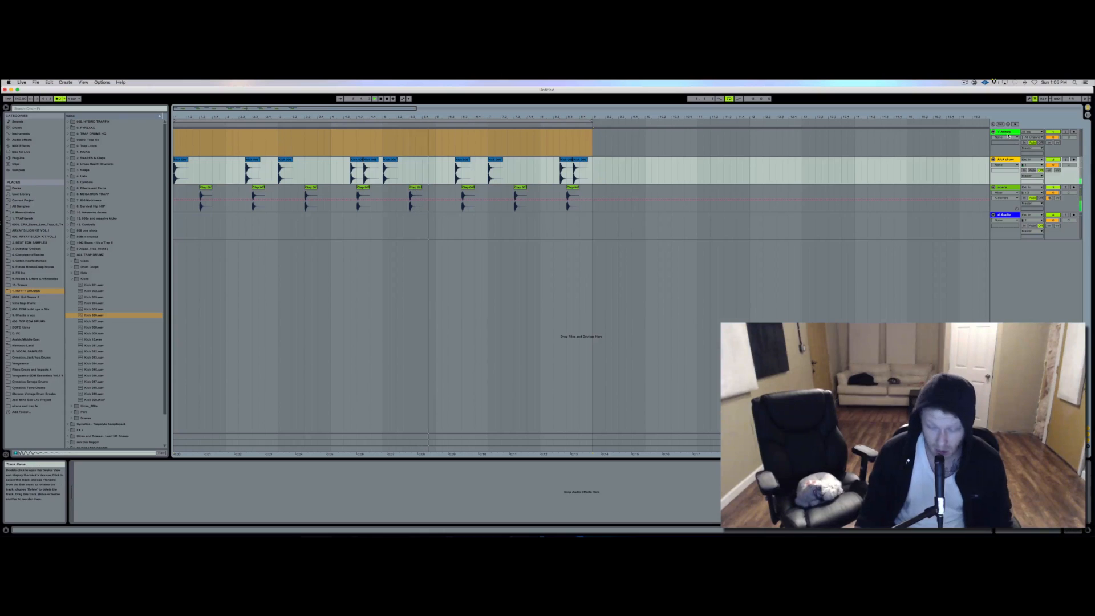
left_click(1009, 135)
key("Delete")
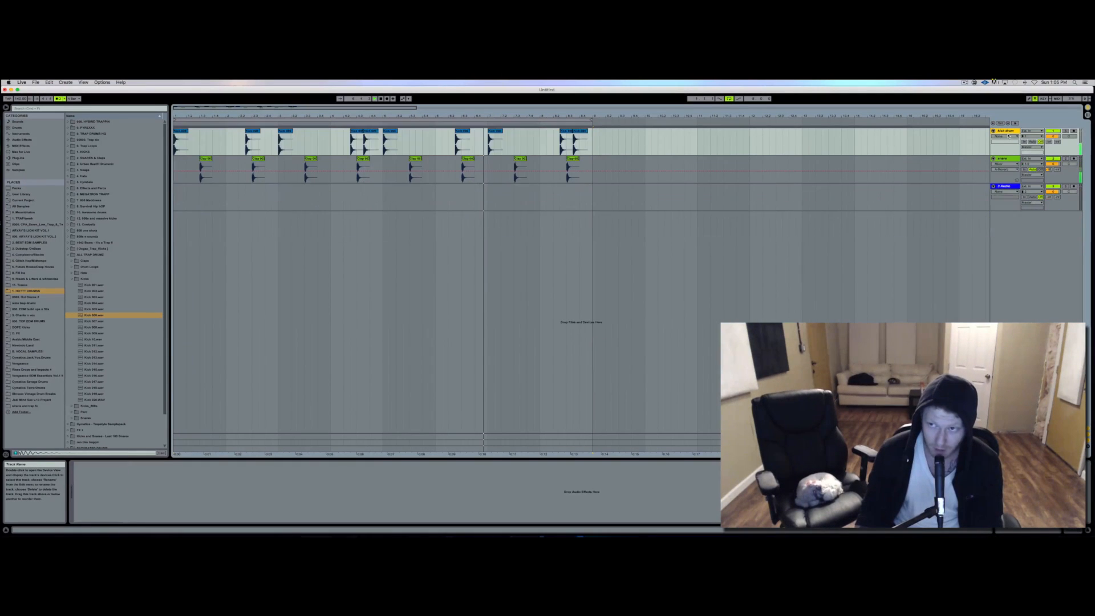
Step: Rename the 3 Audio track as hi hats
left_click(1014, 191)
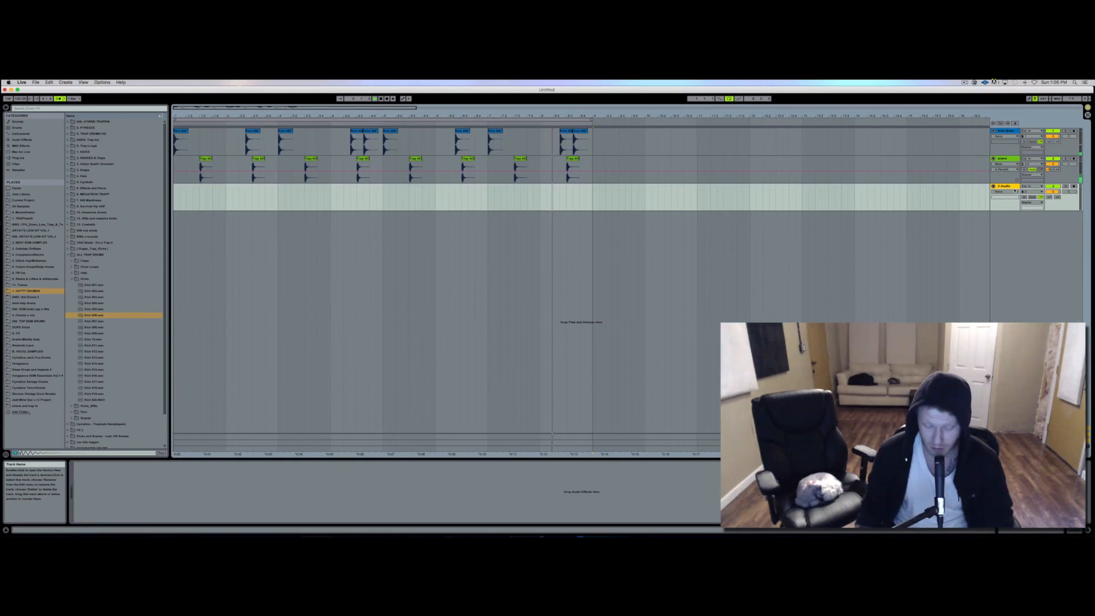
key("super+r")
type("hi hats")
key("Return")
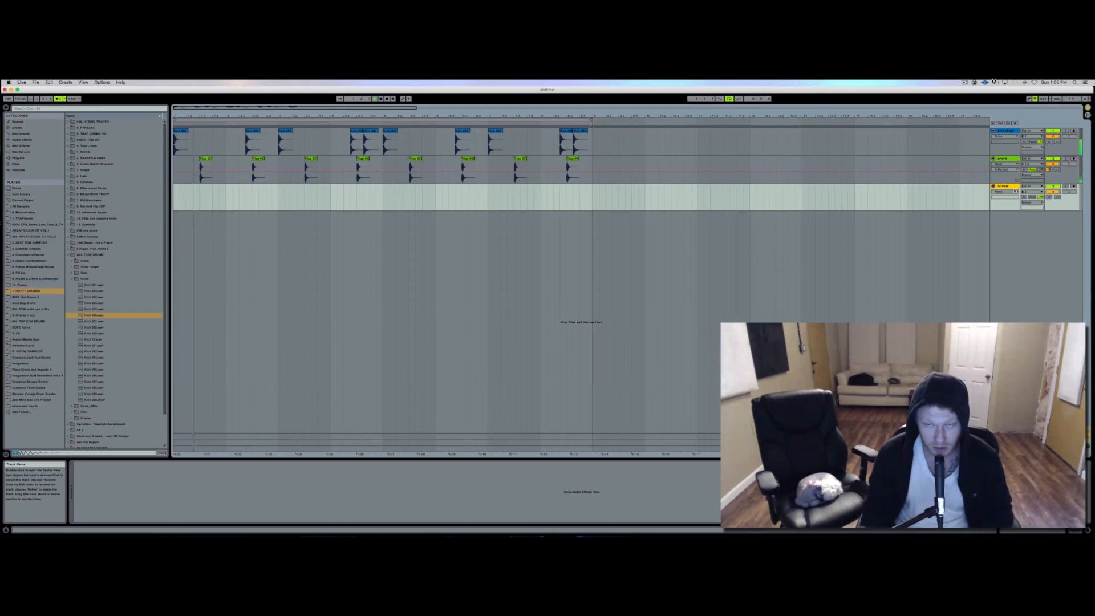
scroll(578, 279, "right", 1)
key("super+r")
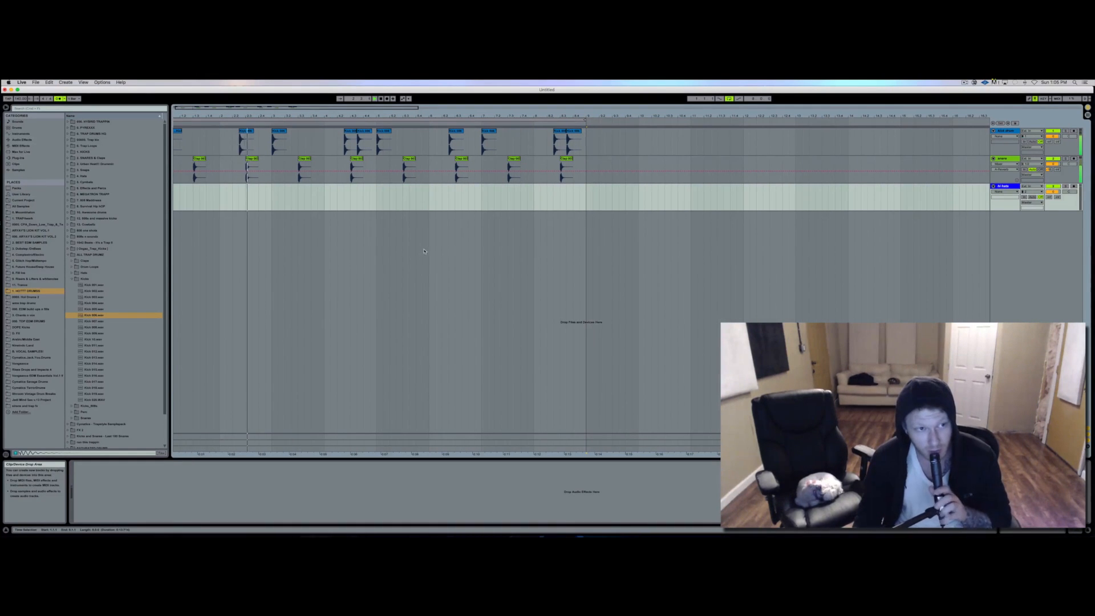
Step: Preview closed hat samples in the hats folder and place the ClosedHat_01 sample at the start of the hi hats track
left_click(82, 175)
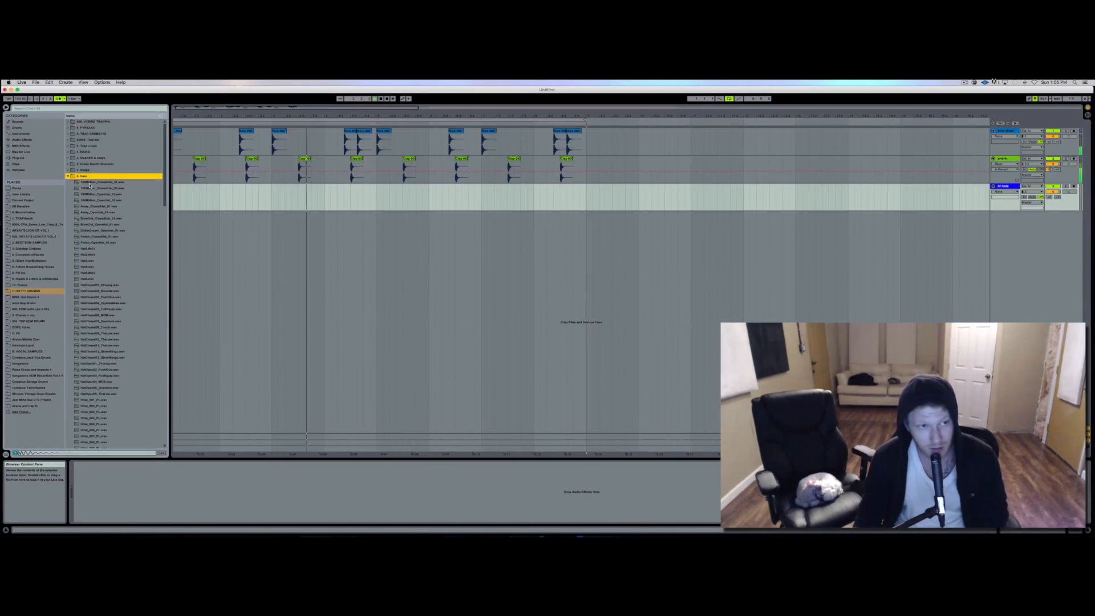
left_click(90, 182)
left_click(96, 188)
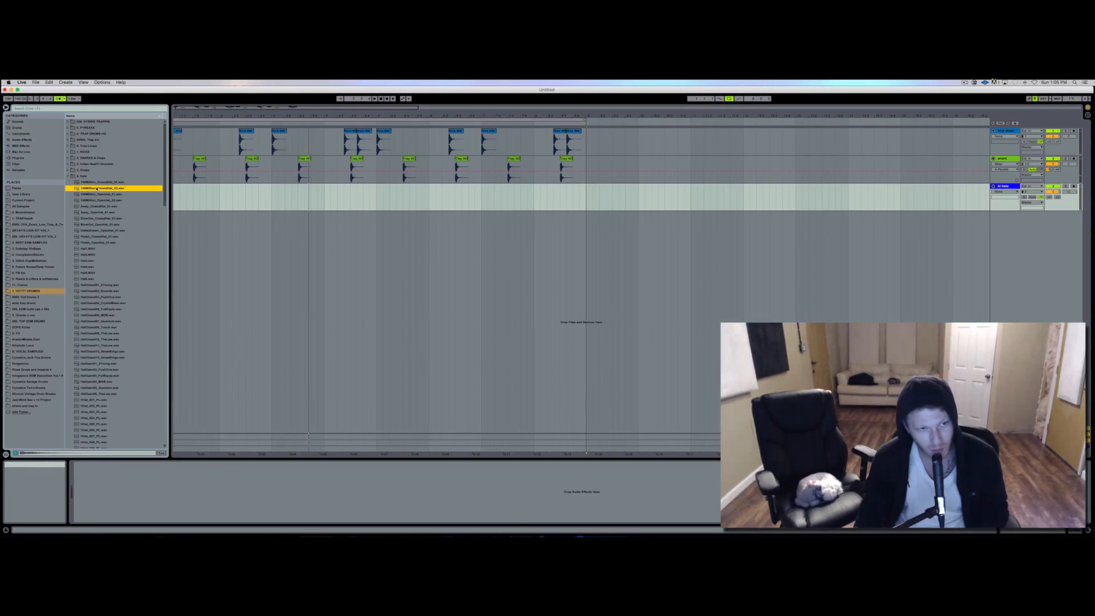
left_click(91, 182)
left_click_drag(91, 182, 175, 199)
Step: Duplicate the closed hat with a short gap after it seven times, filling the hi hats track up to the first snare hit
key("plus")
key("plus")
key("plus")
key("plus")
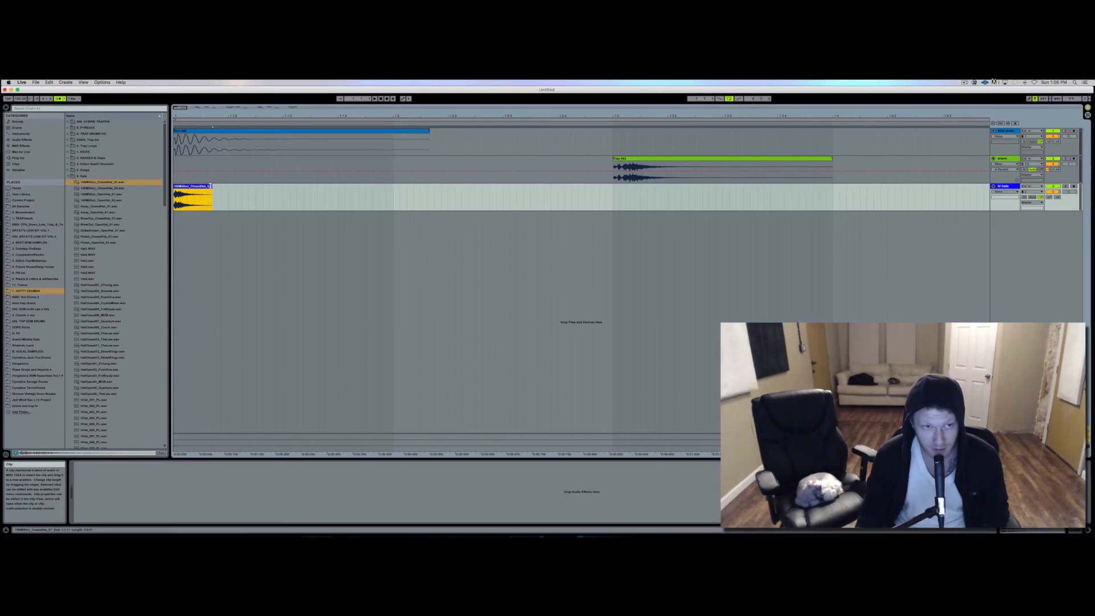
left_click_drag(211, 186, 197, 186)
left_click(227, 194)
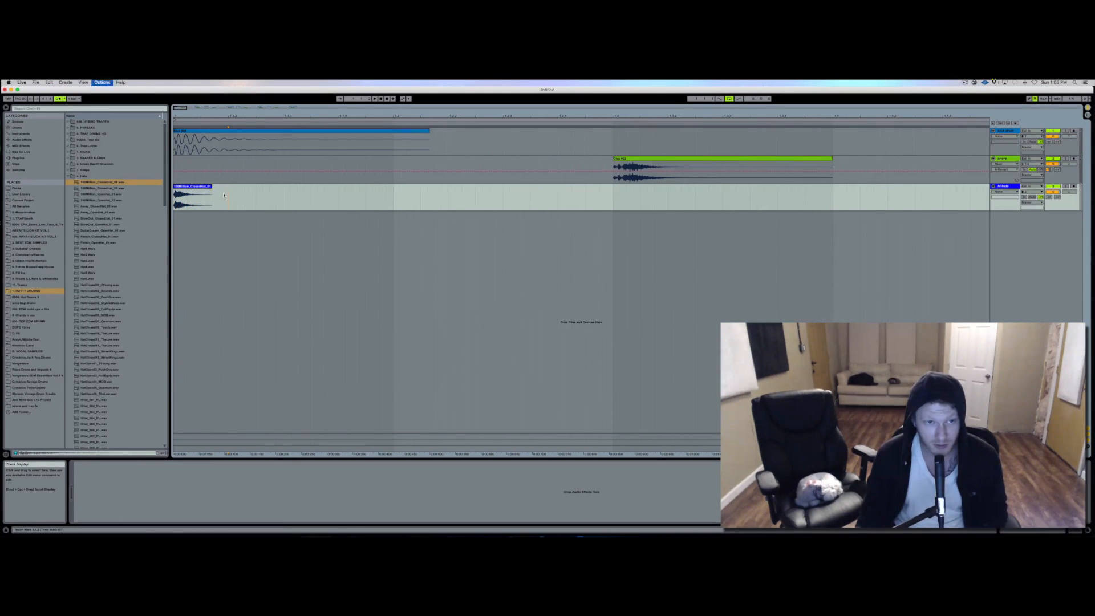
left_click(207, 187)
left_click(224, 191, "shift")
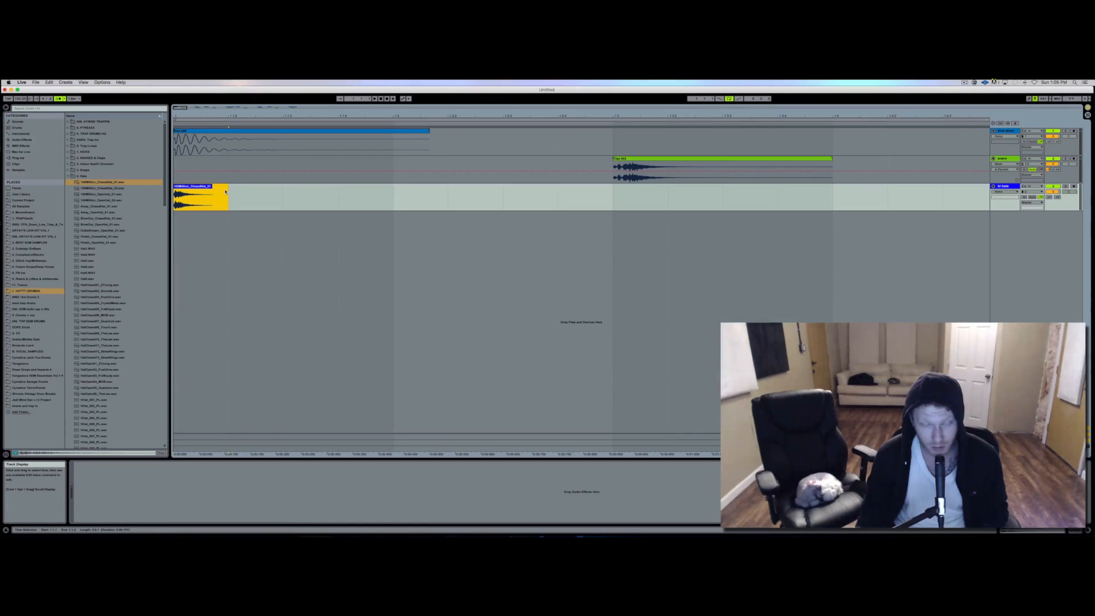
key("super+d")
key("super+d")
key("super+d")
key("super+d")
key("super+d")
key("super+d")
key("super+d")
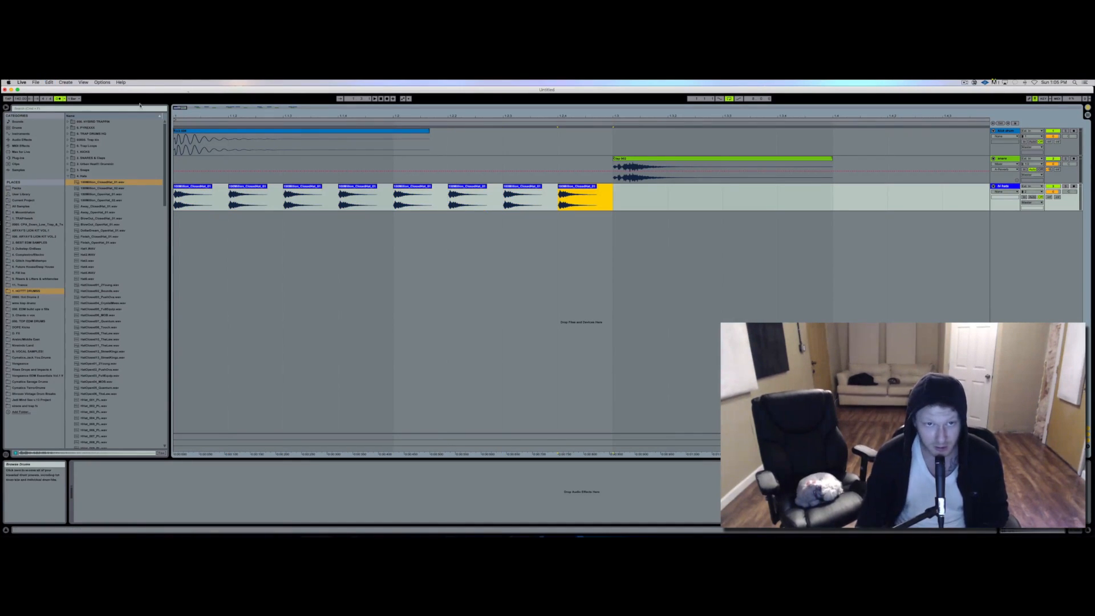
Step: Play back the hi-hat pattern and delete every second hat clip before the first snare hit
left_click(381, 98)
key("space")
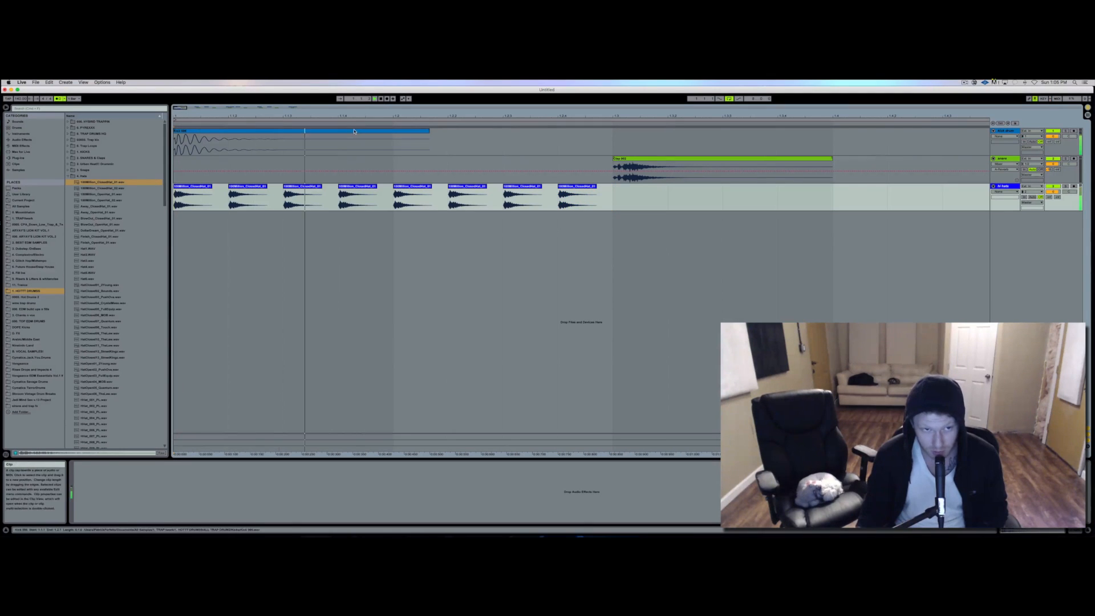
key("space")
key("minus")
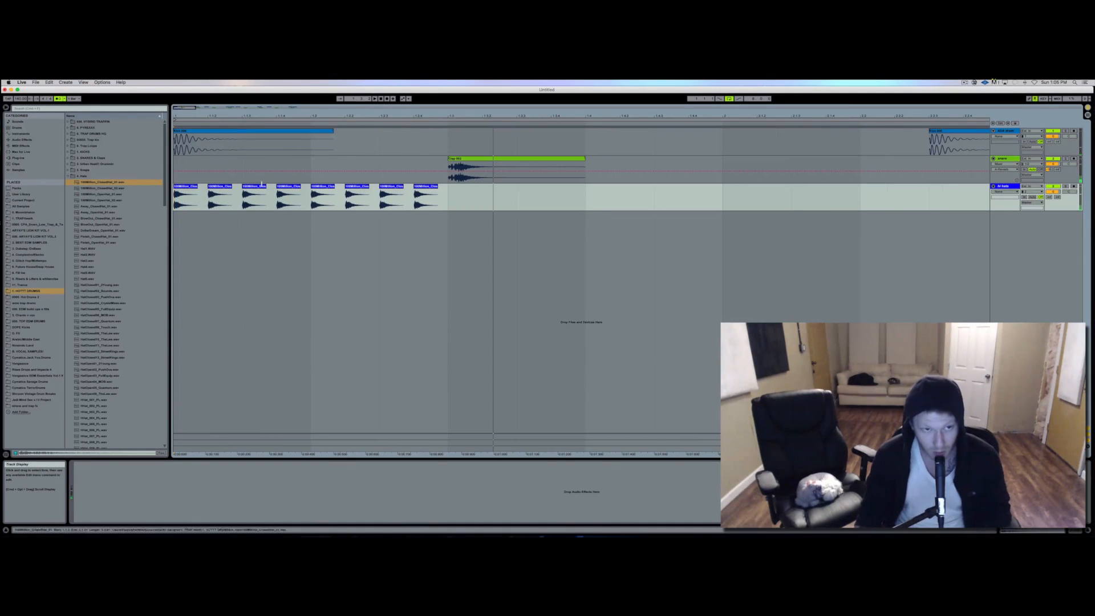
left_click(219, 188)
key("Delete")
left_click(287, 189)
key("Delete")
left_click(355, 189)
key("Delete")
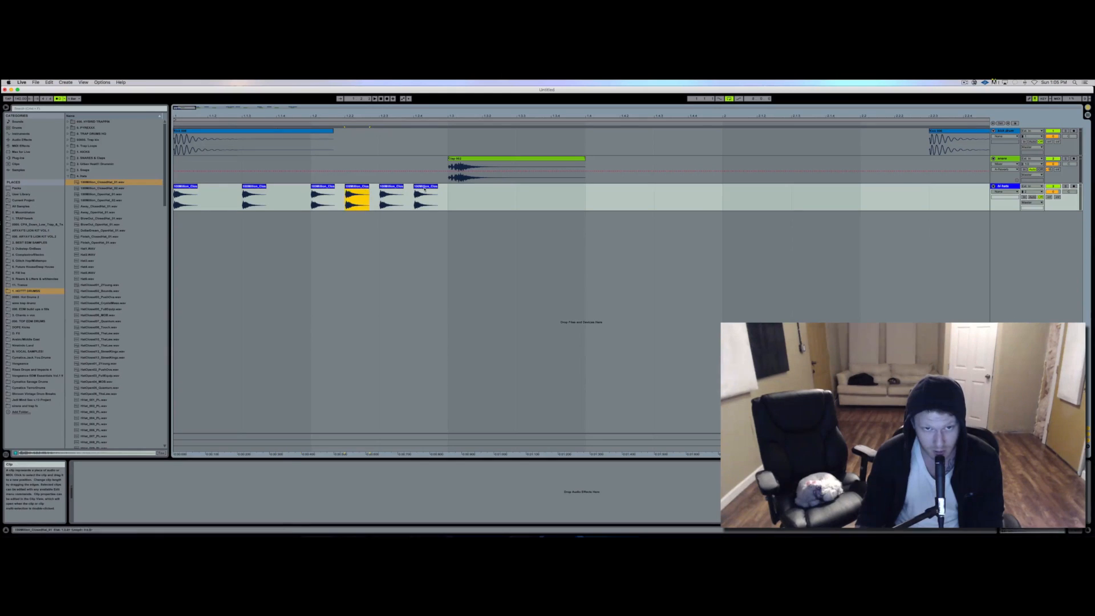
left_click(426, 189)
key("Delete")
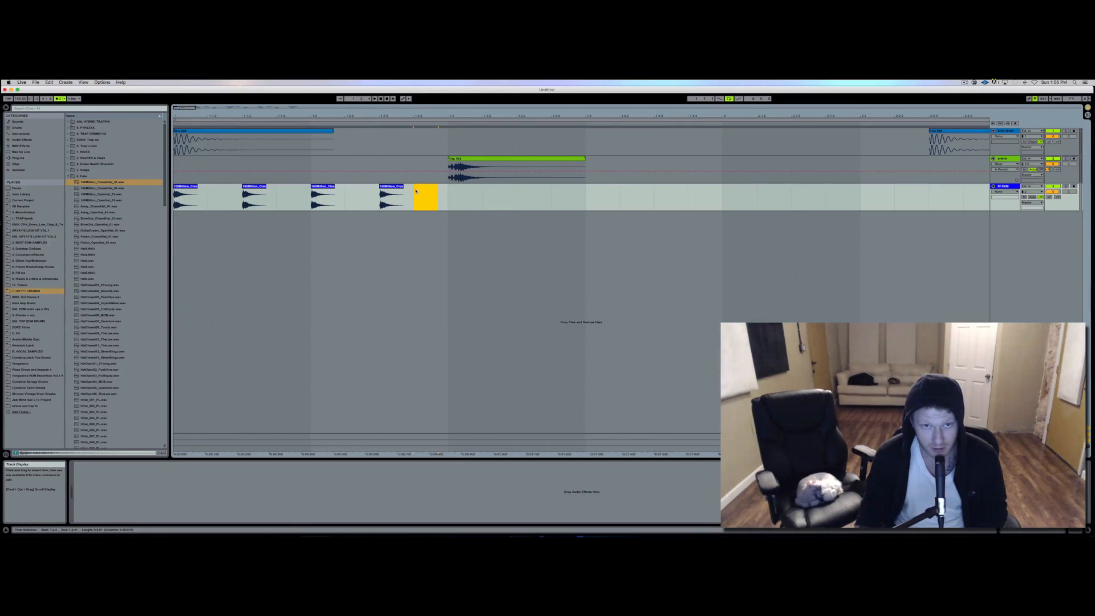
Step: Copy the last remaining hat into closely spaced positions around it to build a fast hat roll into the first snare hit
left_click_drag(389, 186, 423, 187)
left_click(393, 188)
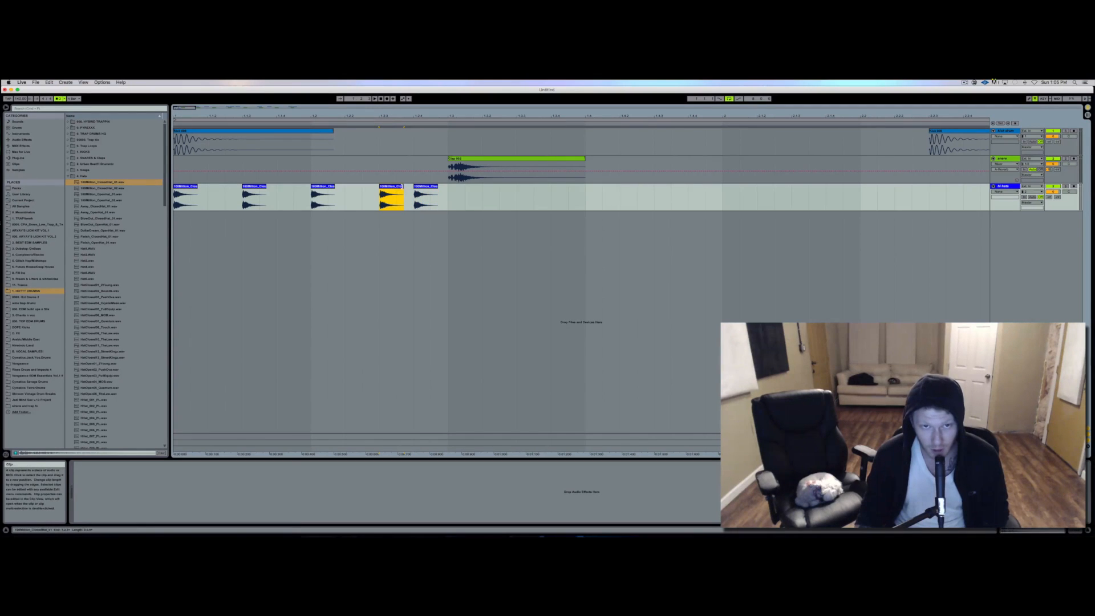
left_click_drag(408, 192, 414, 191)
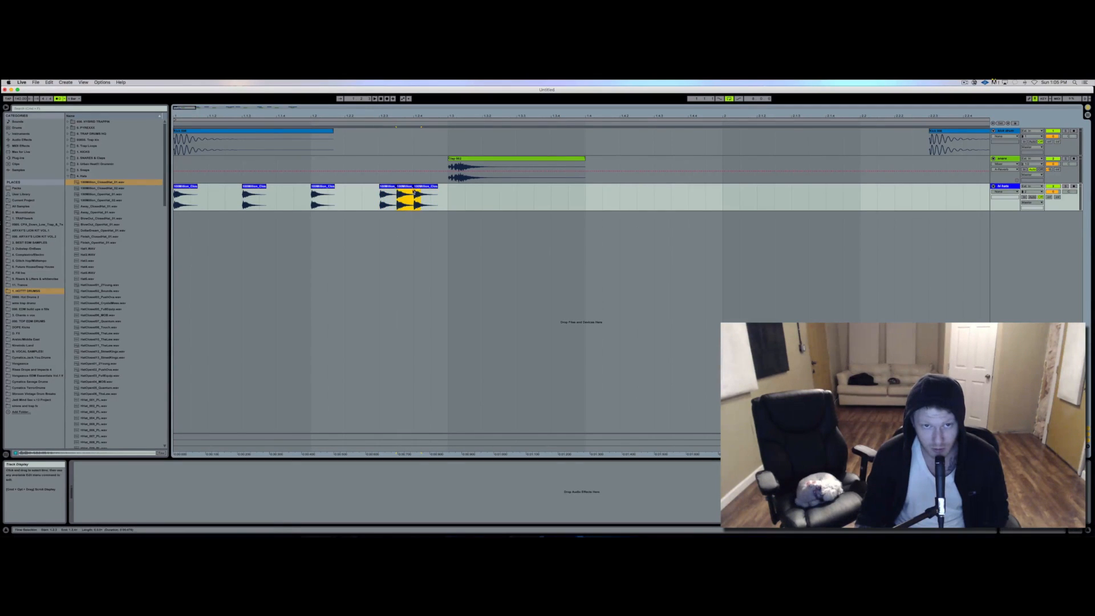
left_click(381, 99)
key("space")
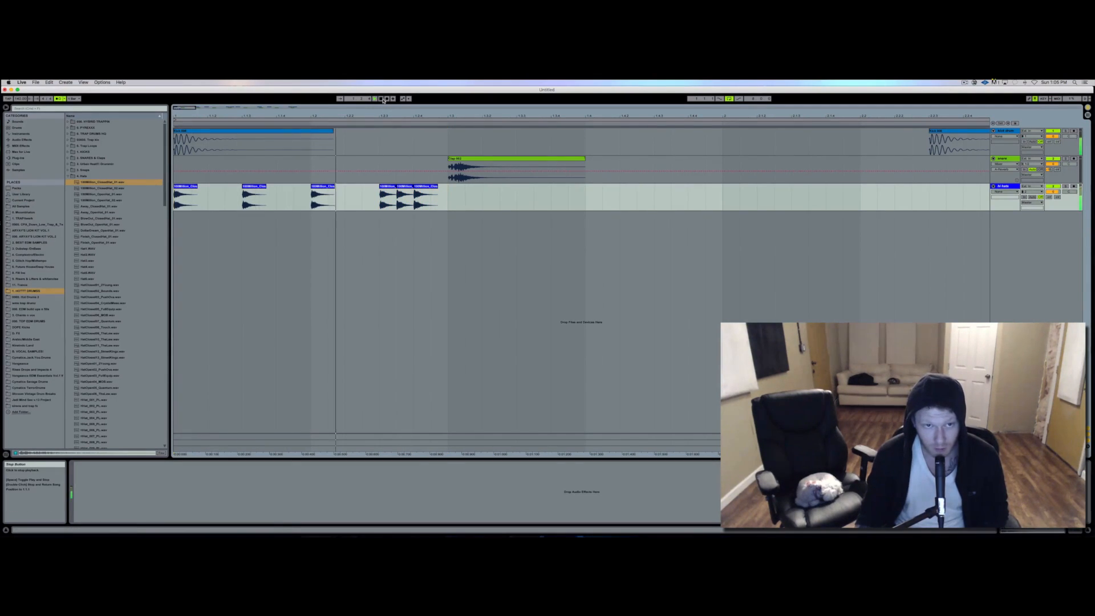
key("space")
left_click_drag(388, 186, 440, 187)
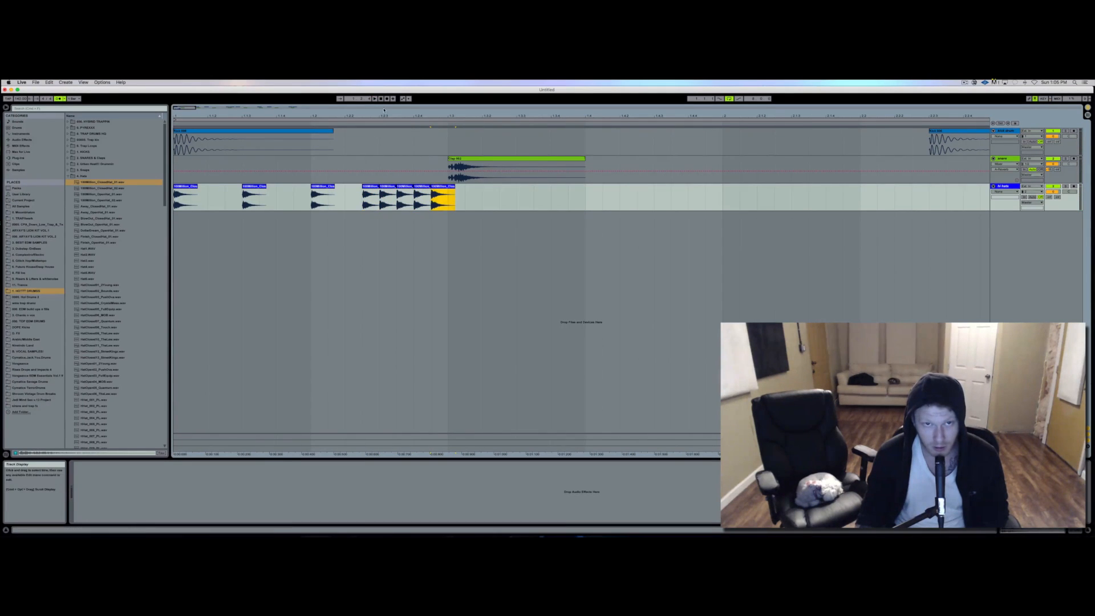
Step: Play back the beat and delete the fast hat roll leading into the first snare hit, keeping the first three hats
left_click(380, 98)
key("space")
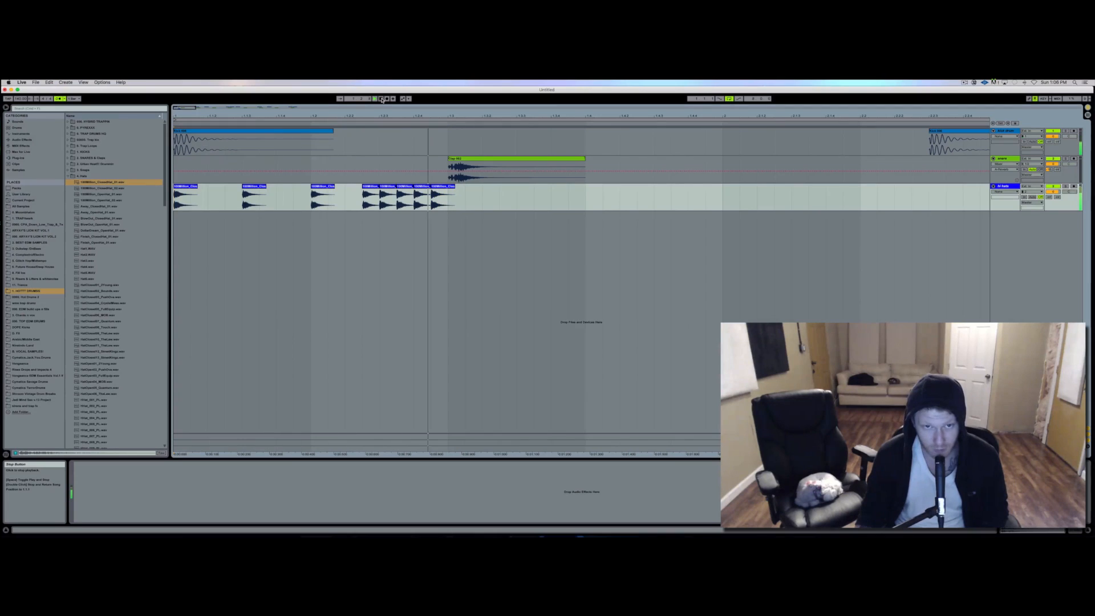
key("space")
key("space")
key("space")
left_click_drag(360, 196, 482, 197)
key("Delete")
Step: Duplicate the third hat three times at half the previous spacing and delete the first and last copies
left_click(329, 187)
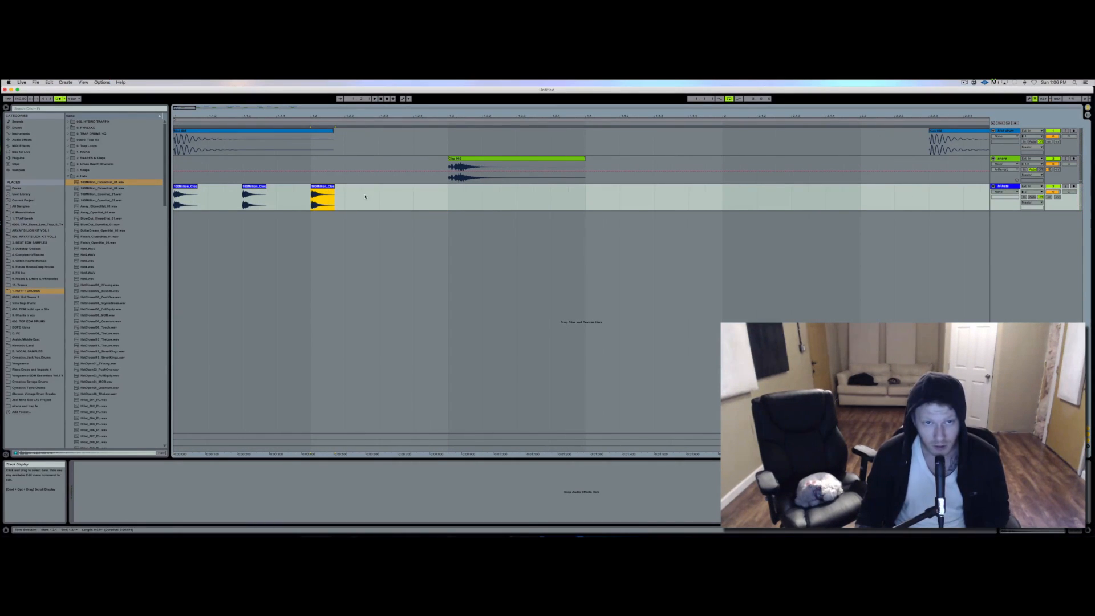
key("super+d")
key("super+d")
key("super+d")
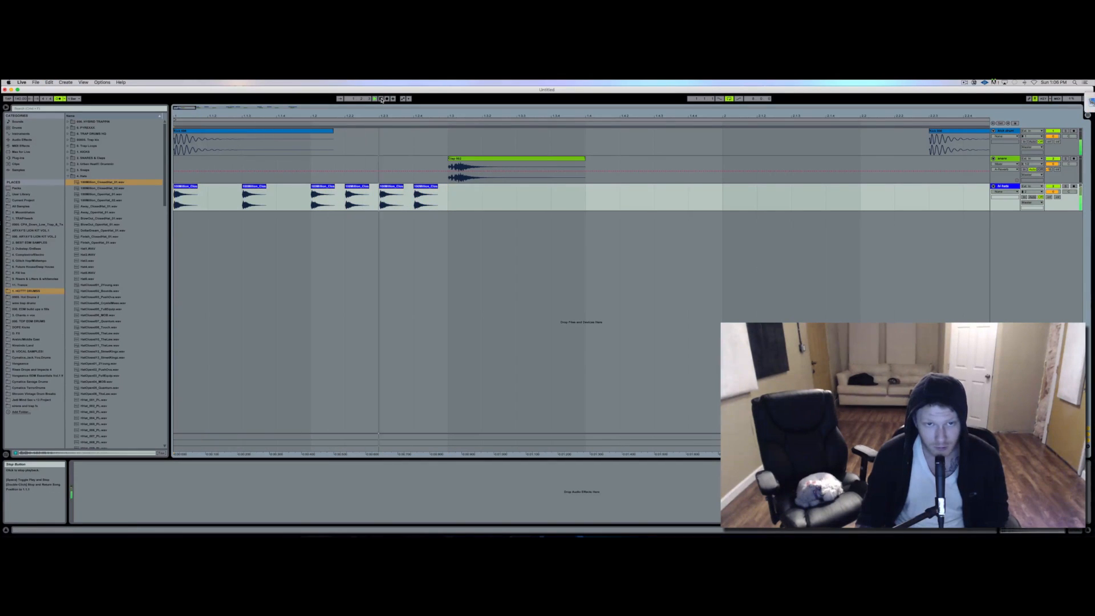
left_click(355, 187)
key("Delete")
left_click(425, 187)
key("Delete")
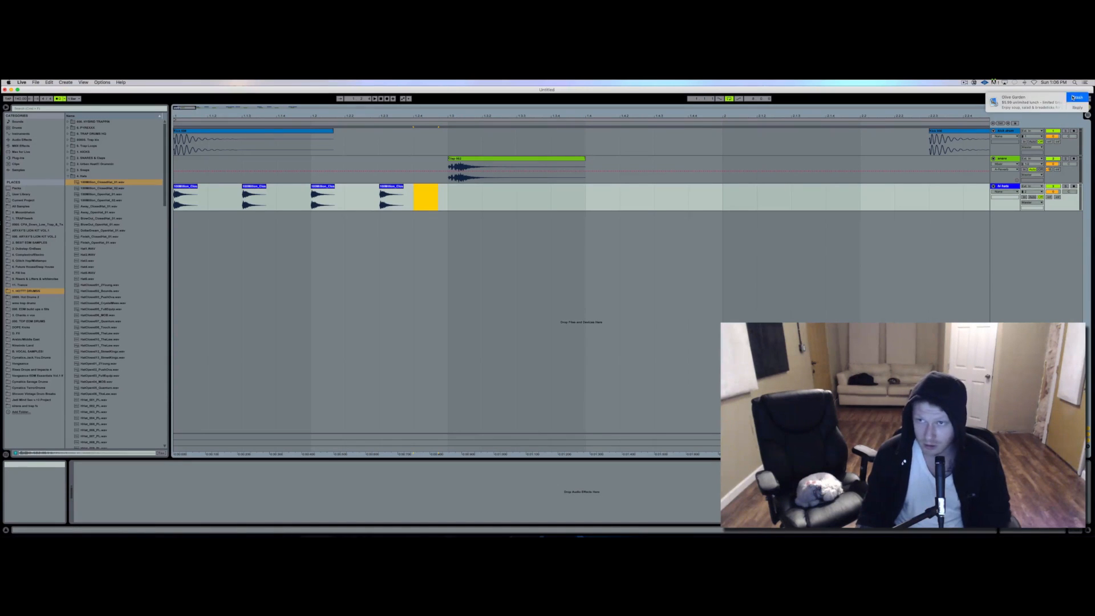
Step: Duplicate the four-hat pattern from the first snare hit onward and insert two extra hats to double the rate over the snare clip
left_click(1073, 98)
left_click_drag(437, 197, 178, 197)
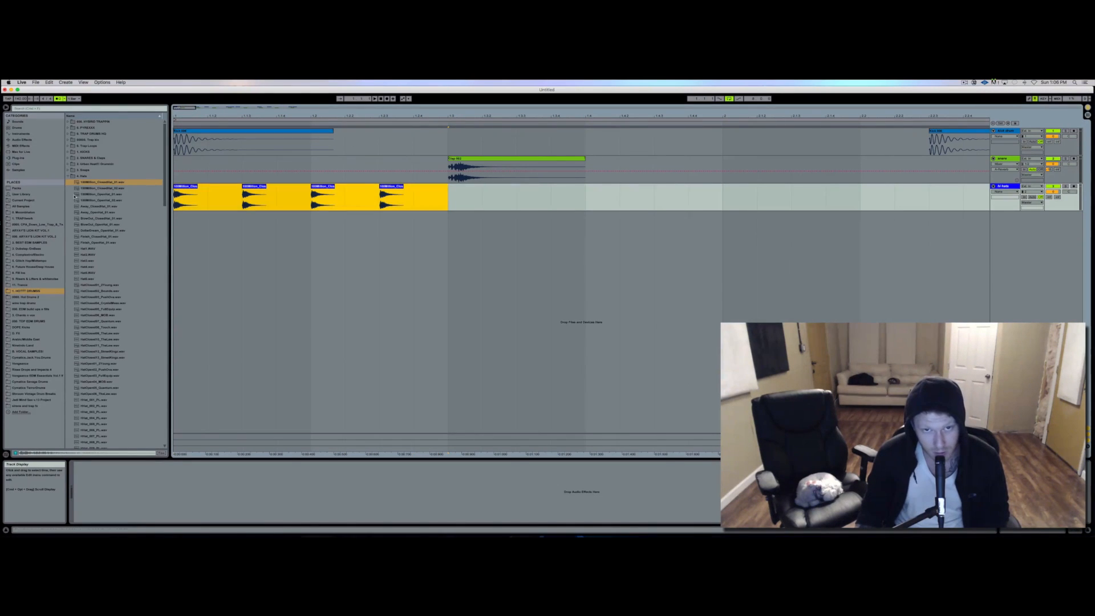
key("super+d")
left_click(509, 197)
left_click_drag(454, 186, 559, 187)
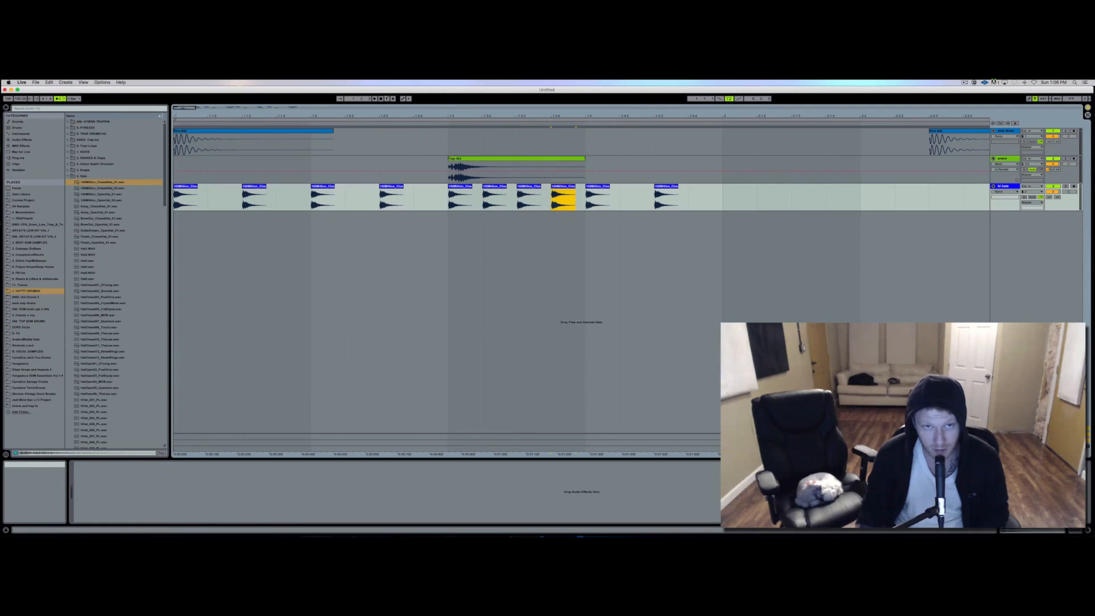
left_click(375, 99)
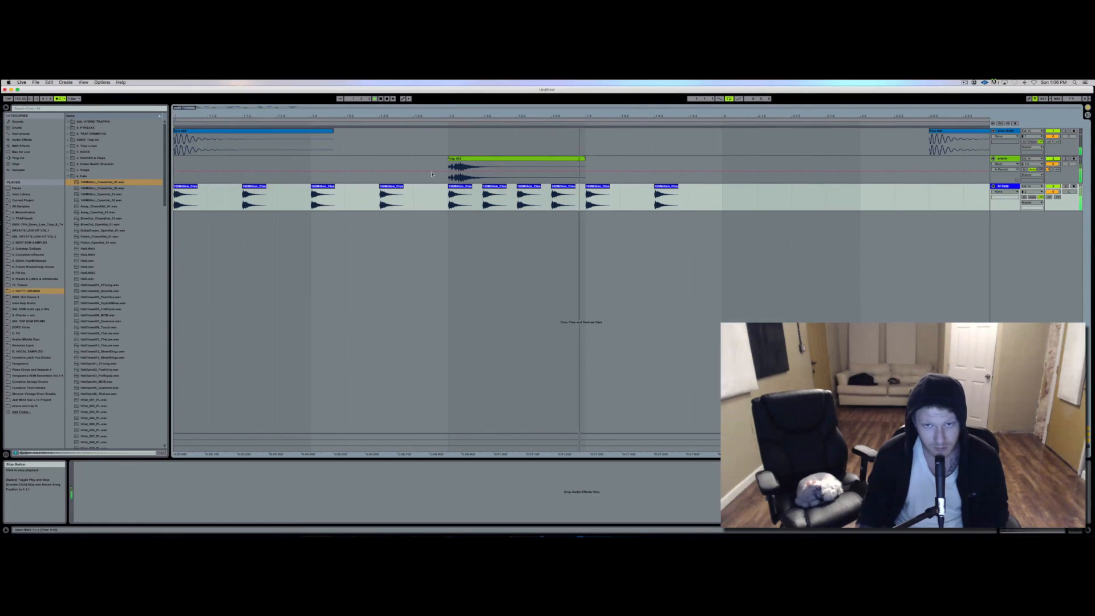
Step: Extend the evenly spaced hats after the first snare and build a roll of eight closely spaced hats into the second snare hit
left_click_drag(567, 192, 458, 199)
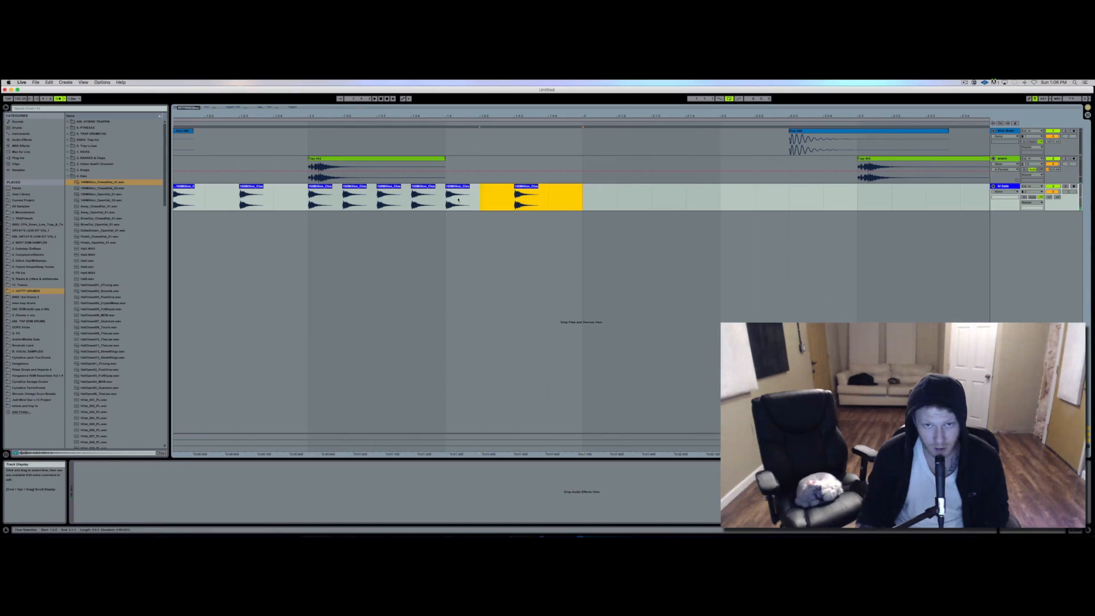
key("super+d")
left_click(665, 199)
left_click_drag(666, 187, 736, 187)
key("super+d")
key("super+d")
key("super+d")
key("super+d")
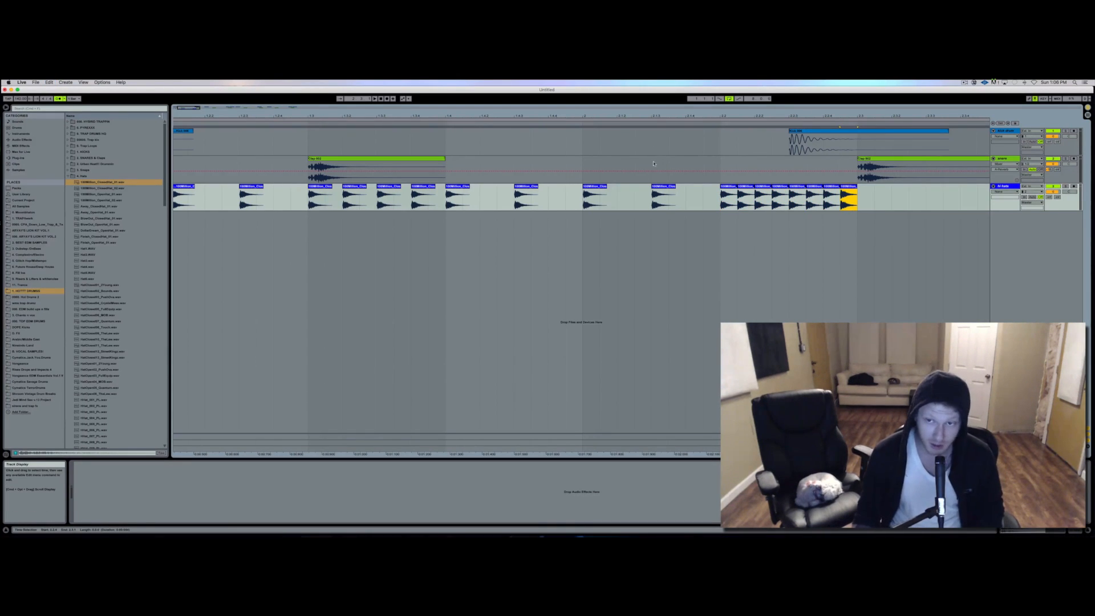
Step: Play back the beat to check the new hat roll against the kick and snare
left_click(704, 184)
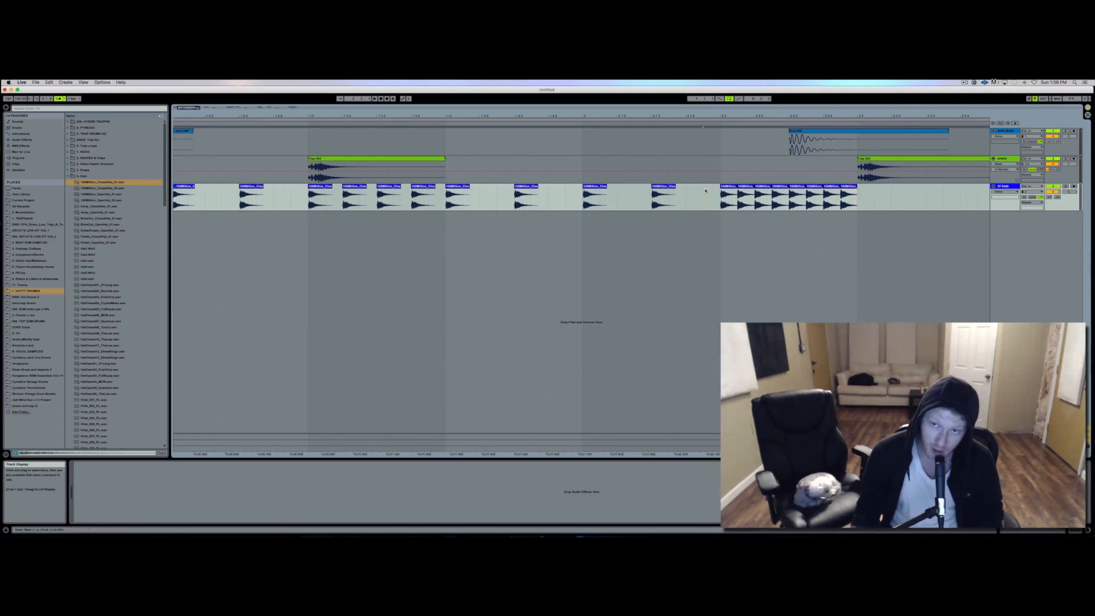
left_click(382, 99)
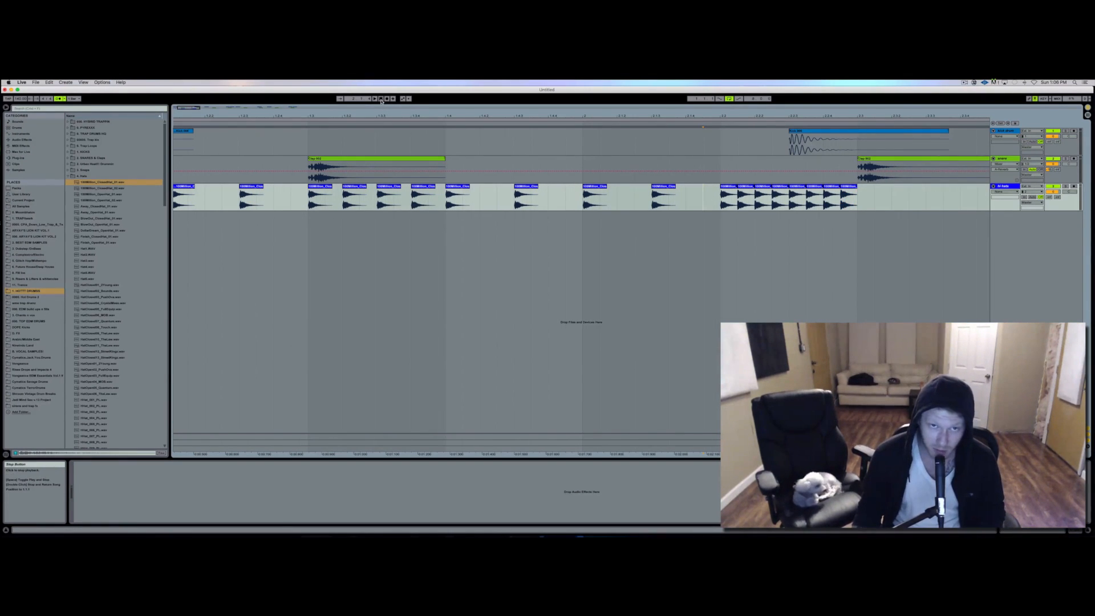
key("space")
key("minus")
key("minus")
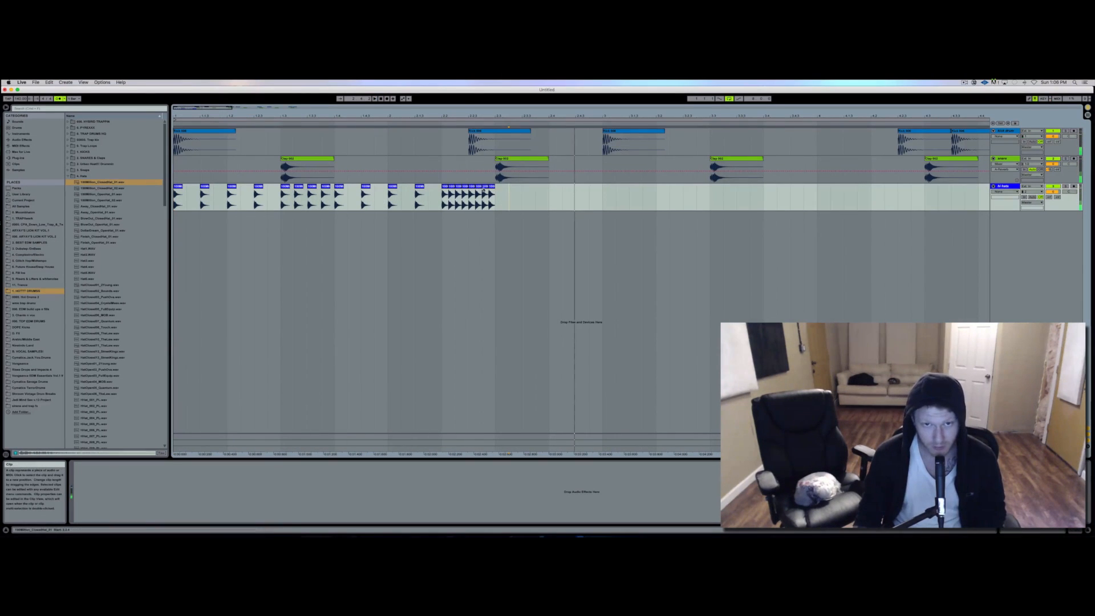
left_click(445, 188)
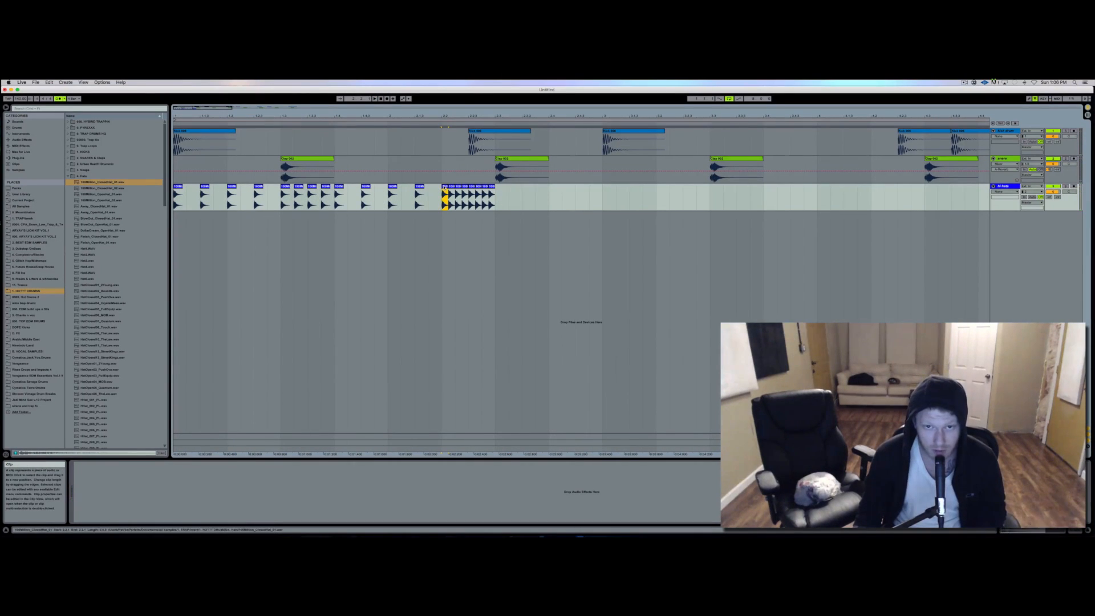
left_click_drag(448, 189, 528, 190)
key("super+z")
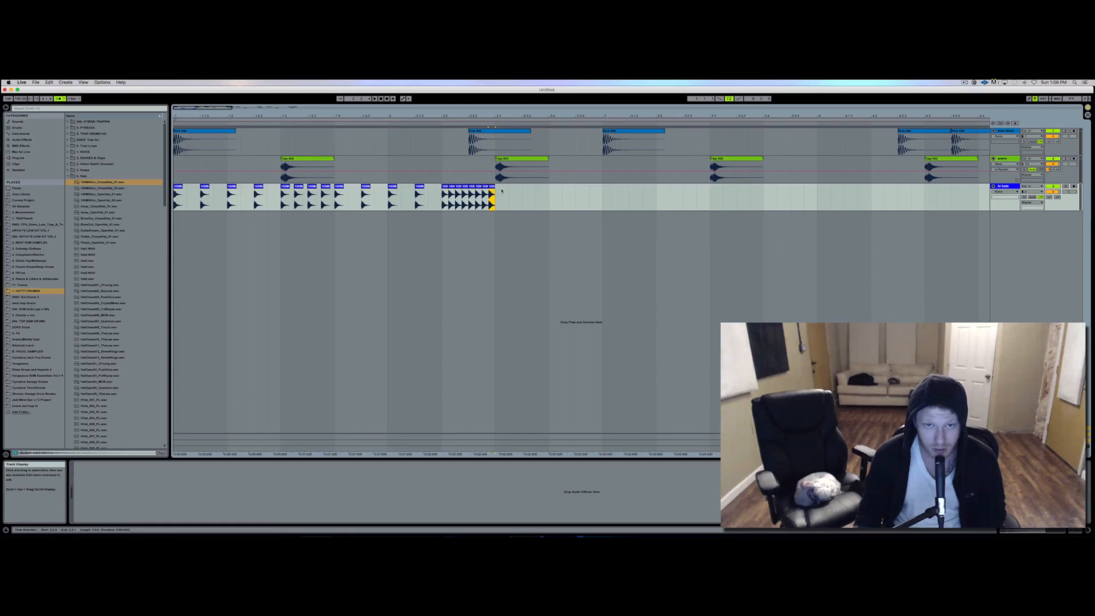
Step: Duplicate the whole hat pattern from the second snare hit onward and delete the copied clips after its four double-speed hats
left_click_drag(494, 190, 175, 194)
key("super+d")
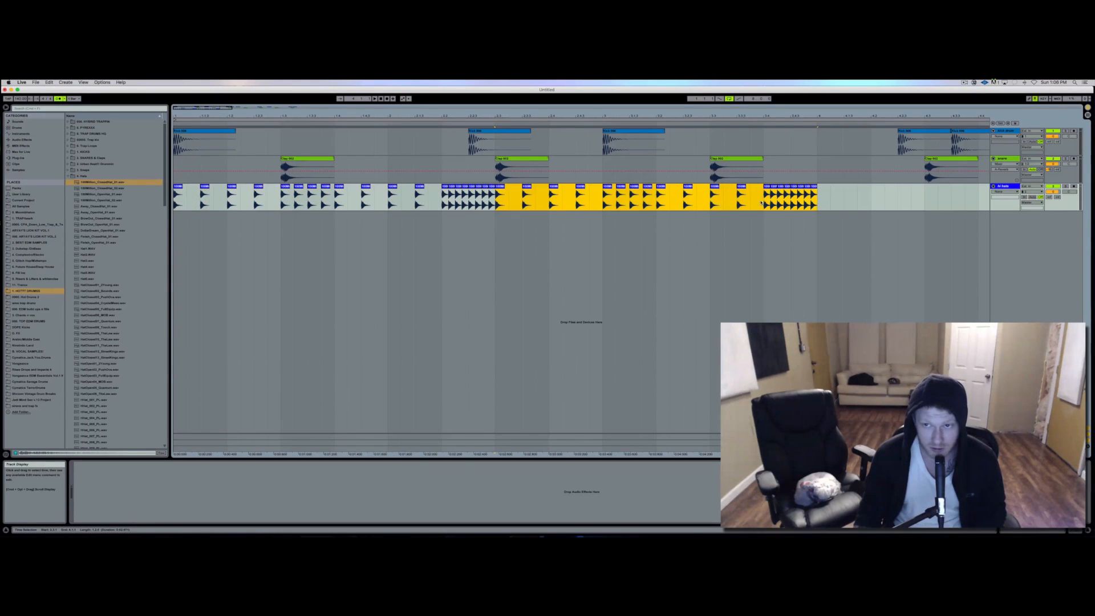
left_click(804, 199)
left_click_drag(827, 200, 659, 204)
key("Delete")
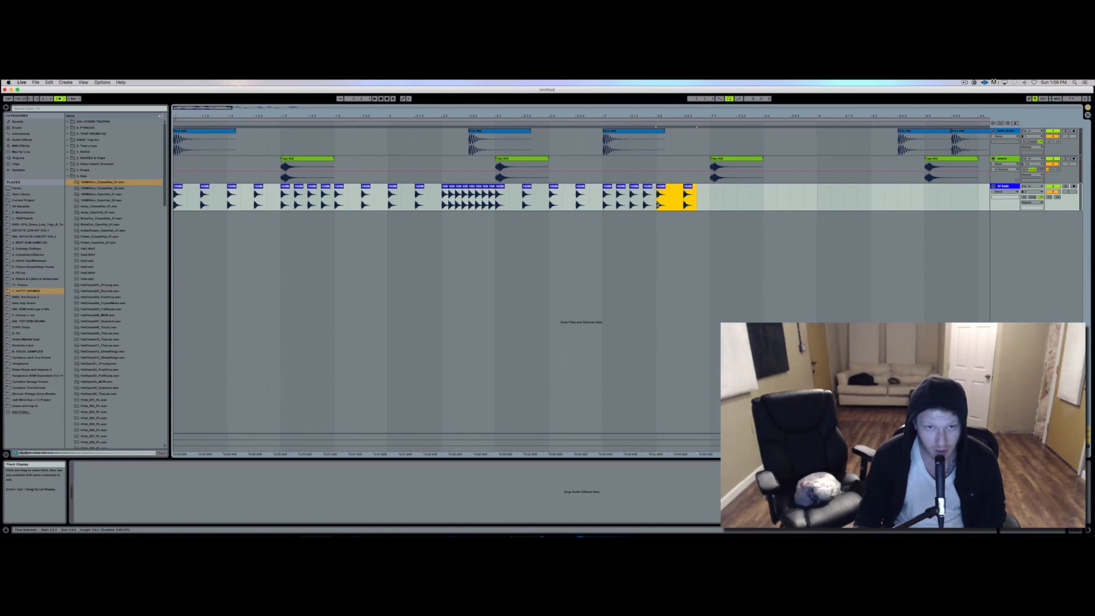
key("Delete")
Step: Place three evenly spaced hats in the beat before the third snare hit and play back that section
left_click(651, 192)
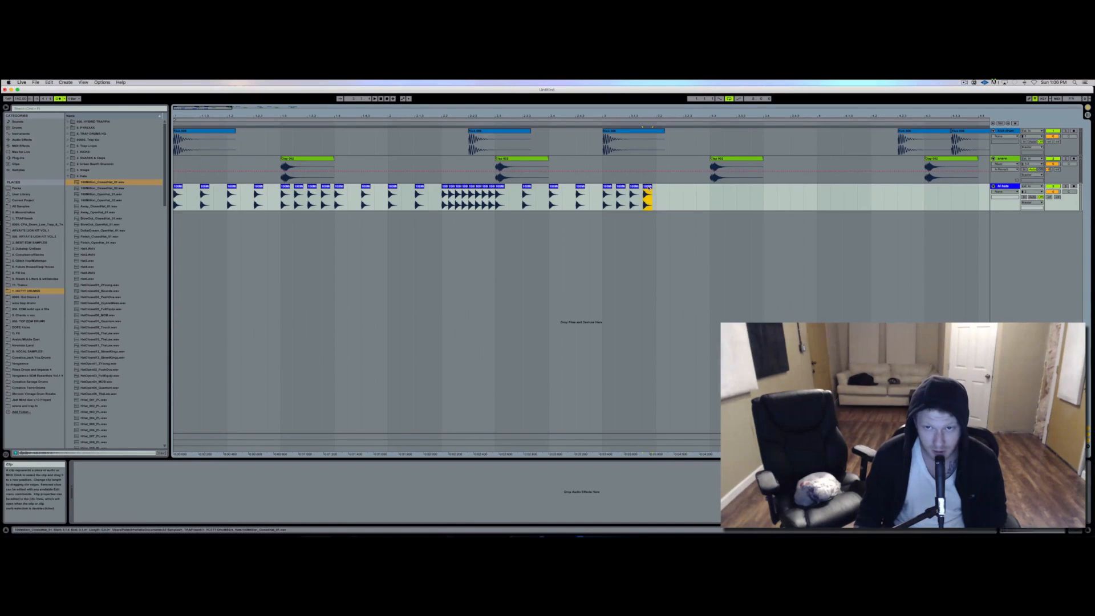
key("super+d")
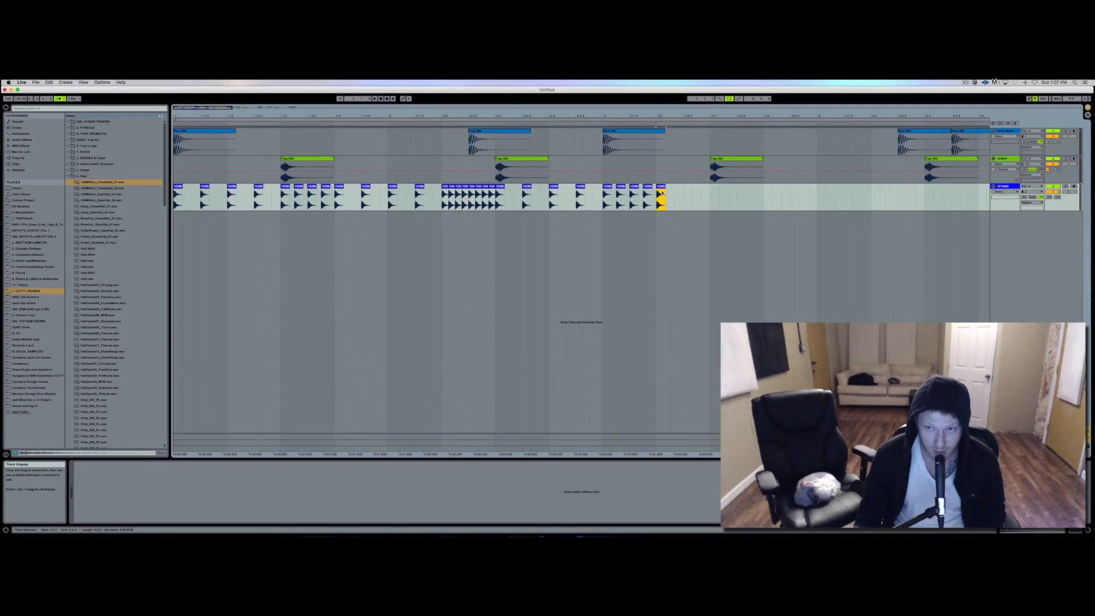
key("super+d")
key("super+d")
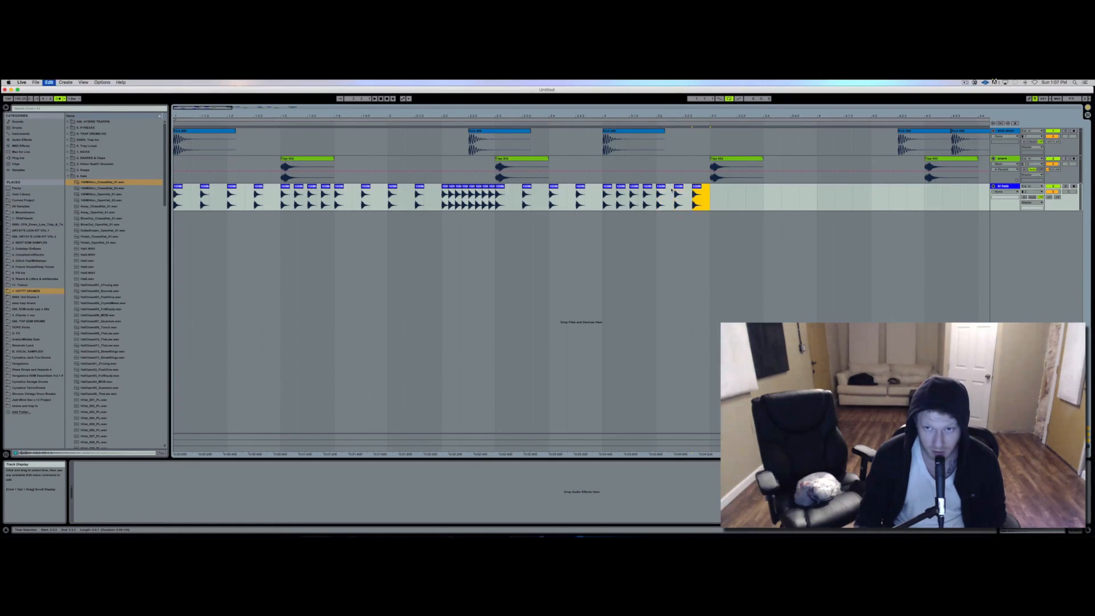
left_click(597, 124)
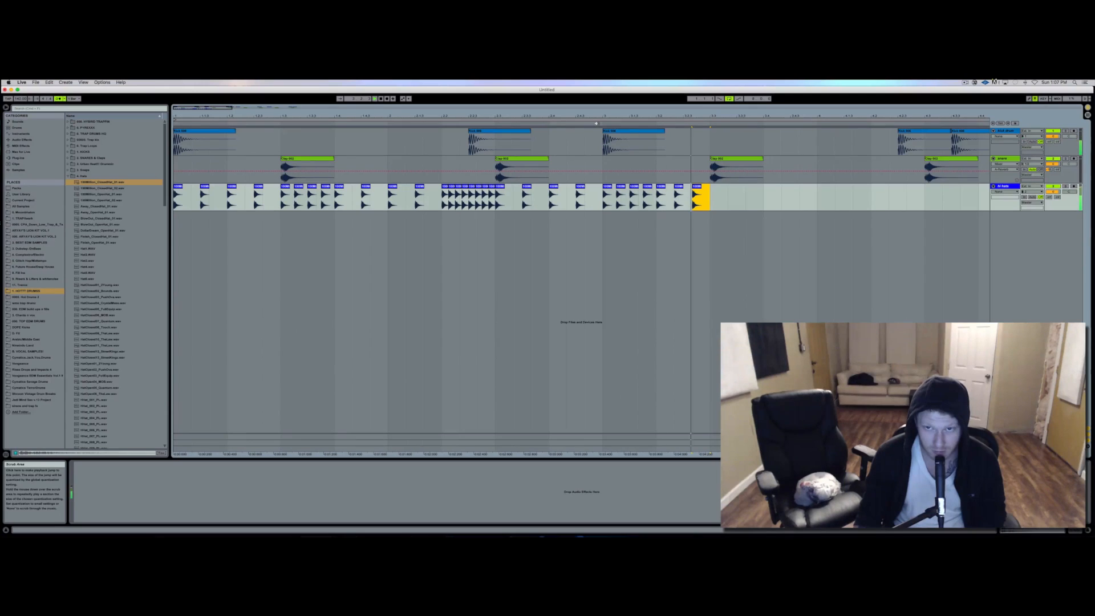
key("space")
left_click(596, 123)
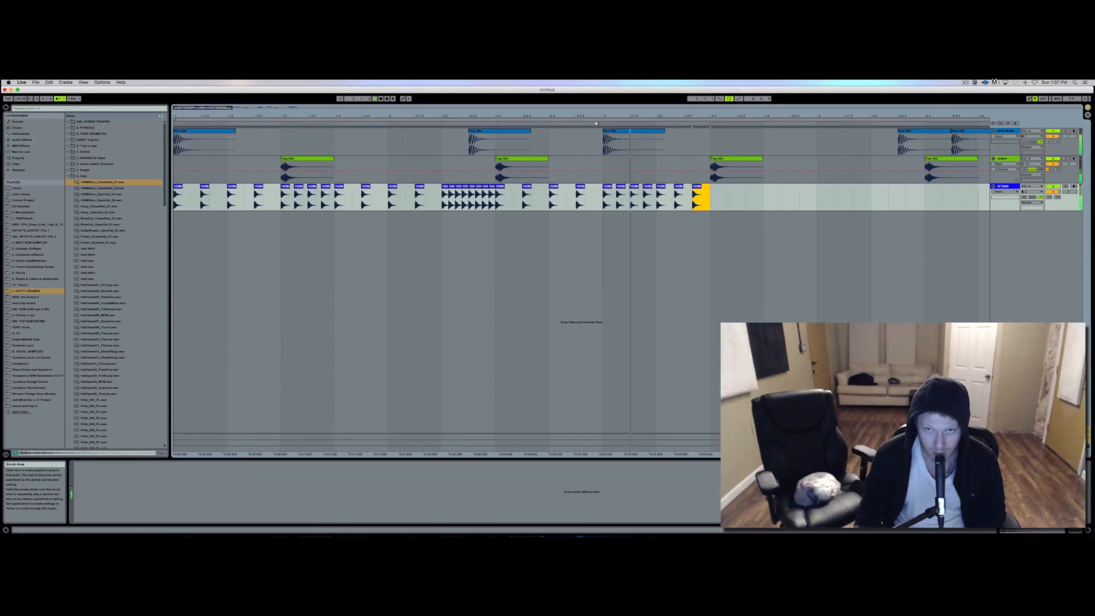
key("space")
Step: Copy the eight-hat roll from before the second snare hit to start on the third snare hit
left_click(710, 197)
left_click(697, 186)
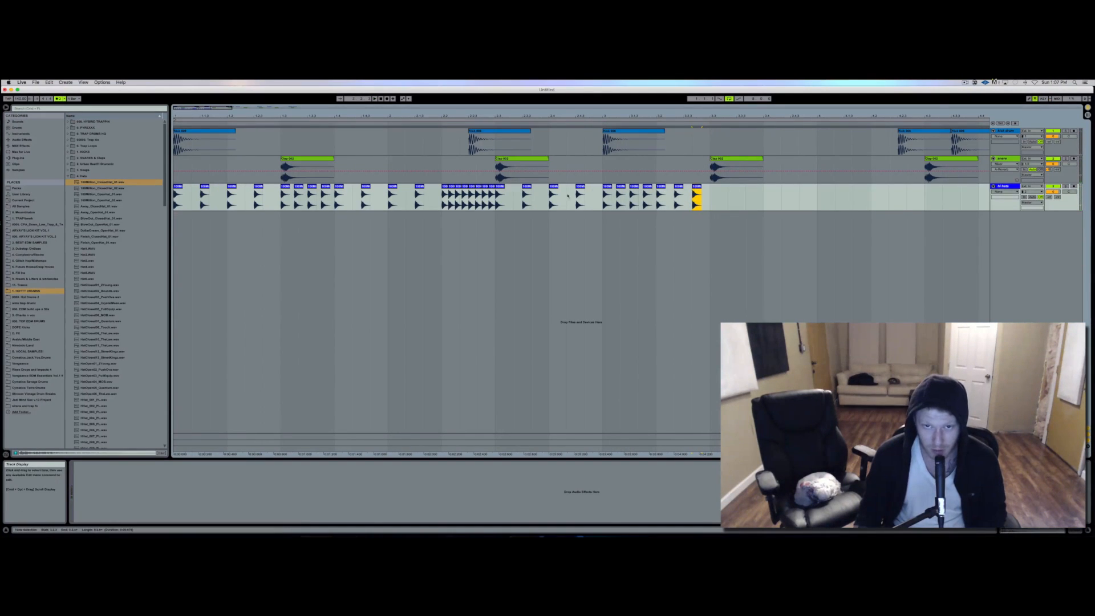
left_click(446, 187)
left_click(491, 186, "shift")
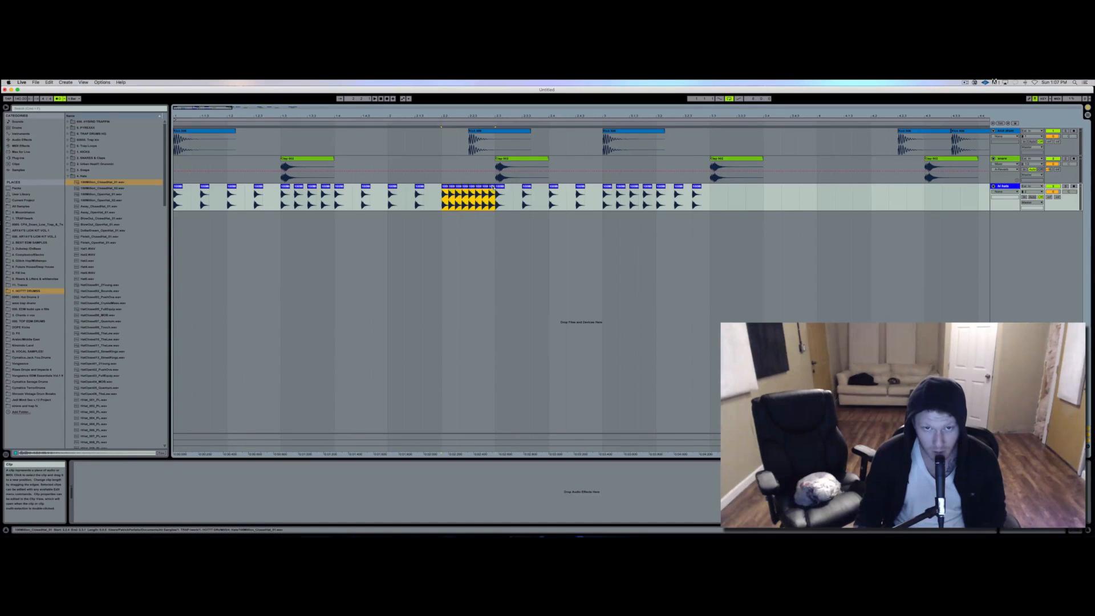
left_click_drag(451, 188, 727, 203)
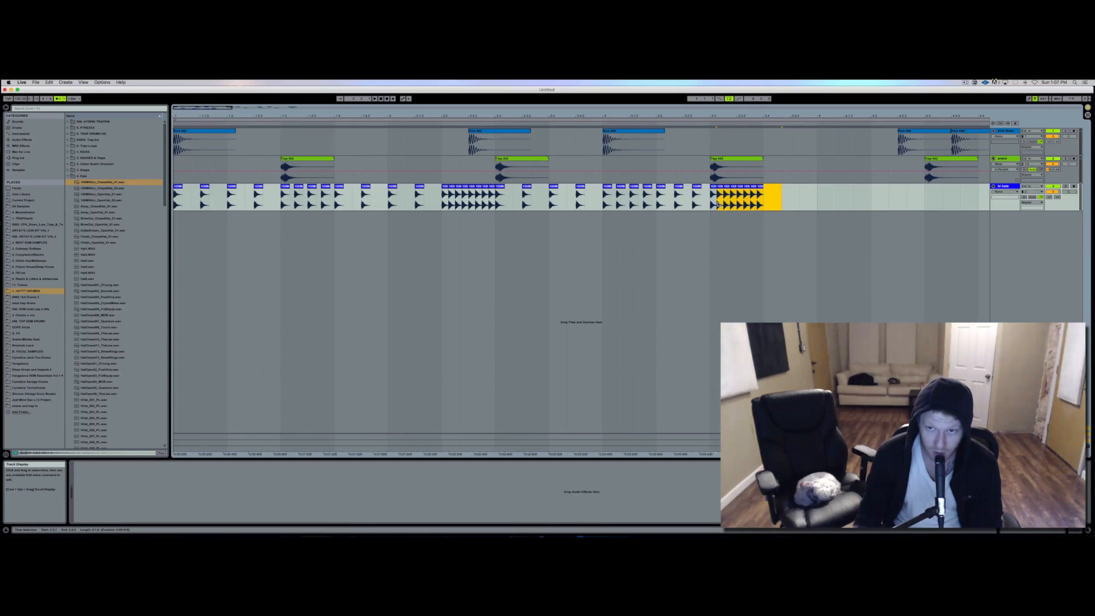
Step: Reduce the copied roll to its first hat, duplicate it on the triplet grid into a twelve-hat roll over the third snare, and play it back
left_click(717, 204)
key("plus")
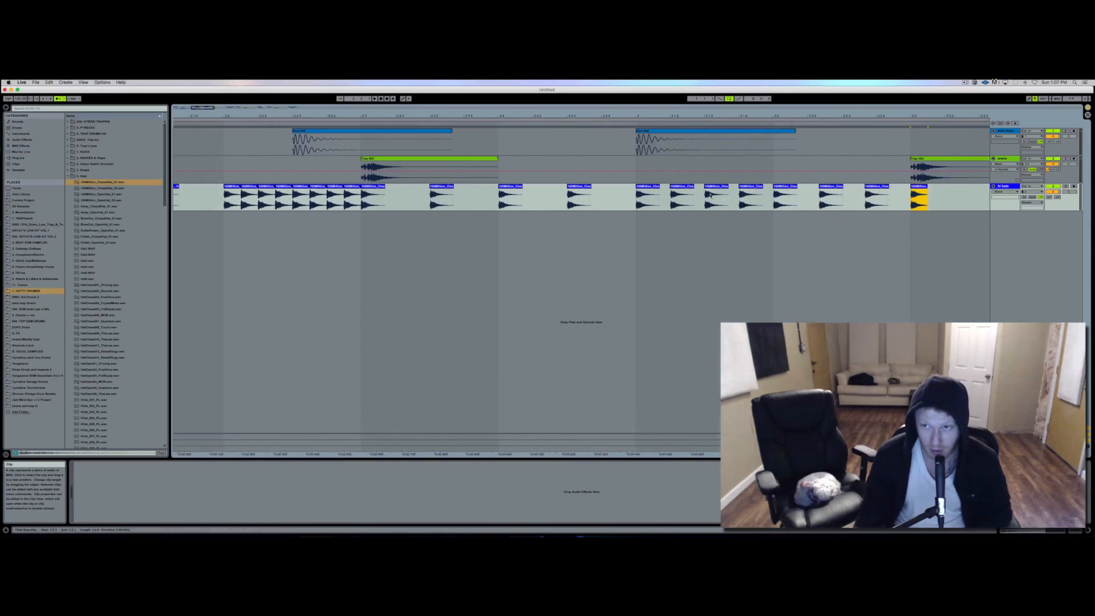
scroll(710, 196, "right", 4)
key("super+3")
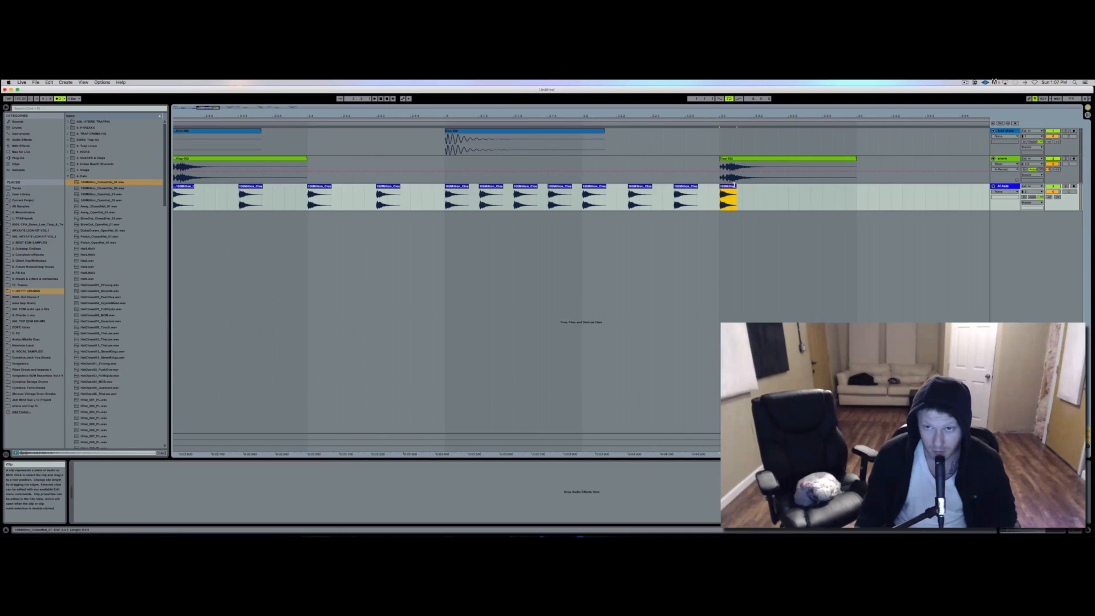
key("super+d")
key("super+d")
key("super+d")
key("super+d")
key("super+d")
key("super+d")
key("super+d")
key("super+d")
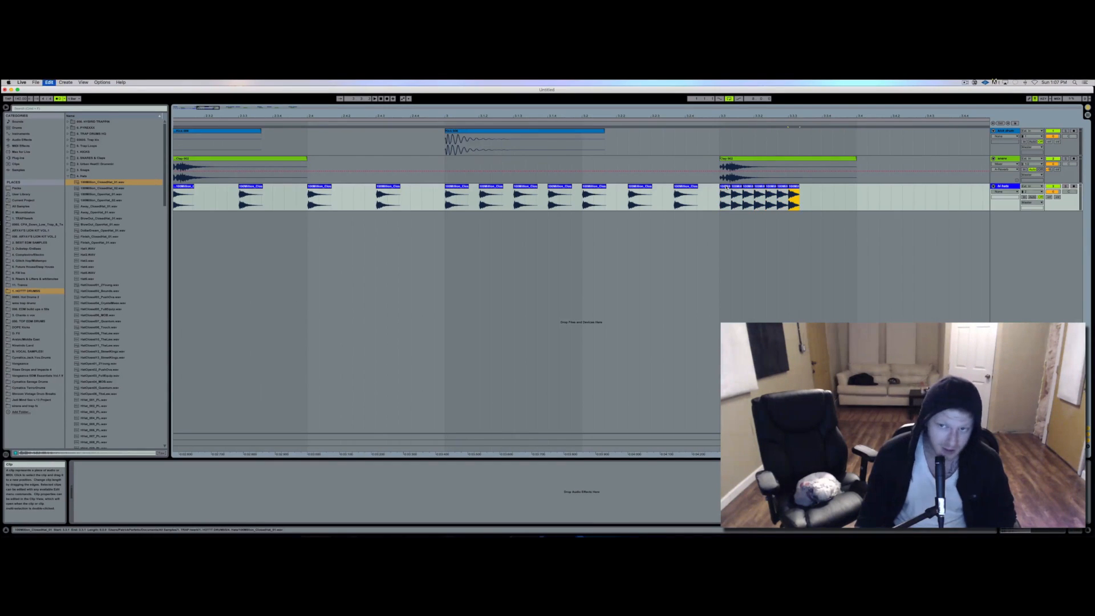
key("super+d")
key("super+d")
key("super+d")
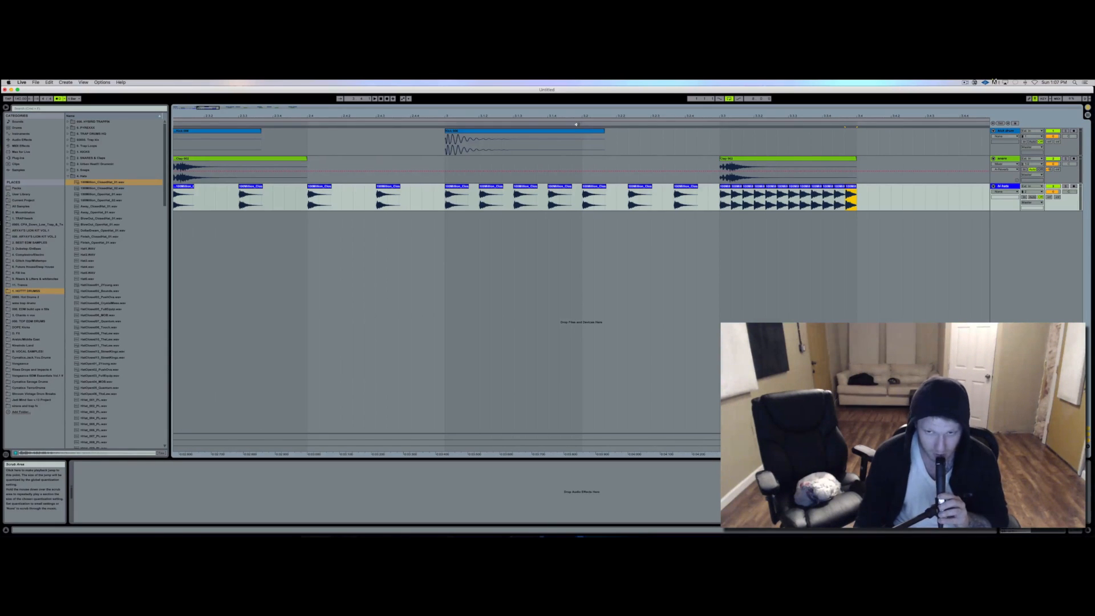
left_click(576, 125)
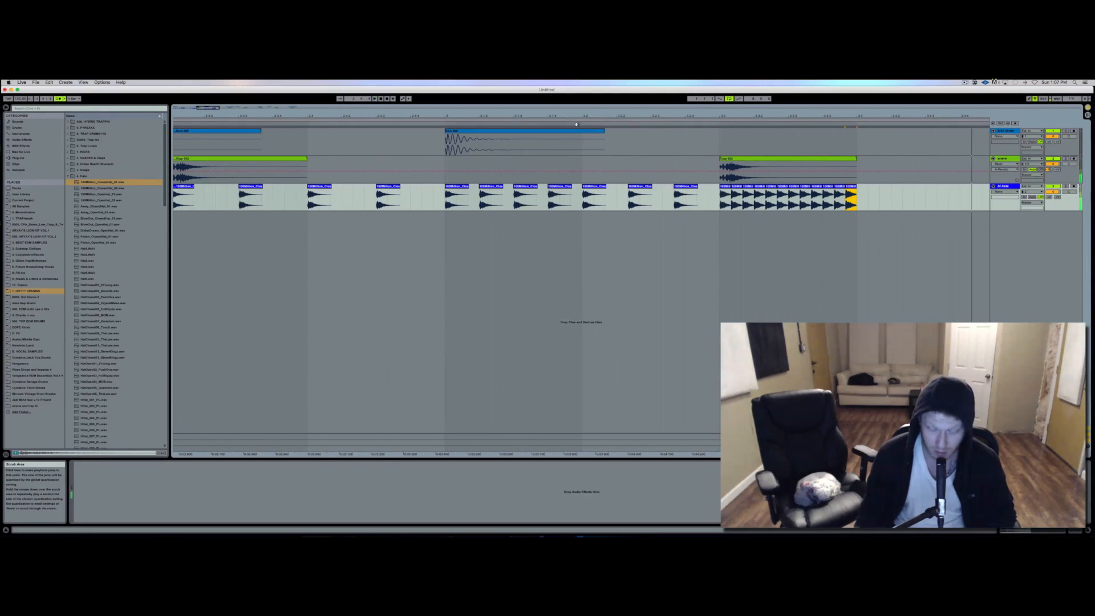
key("minus")
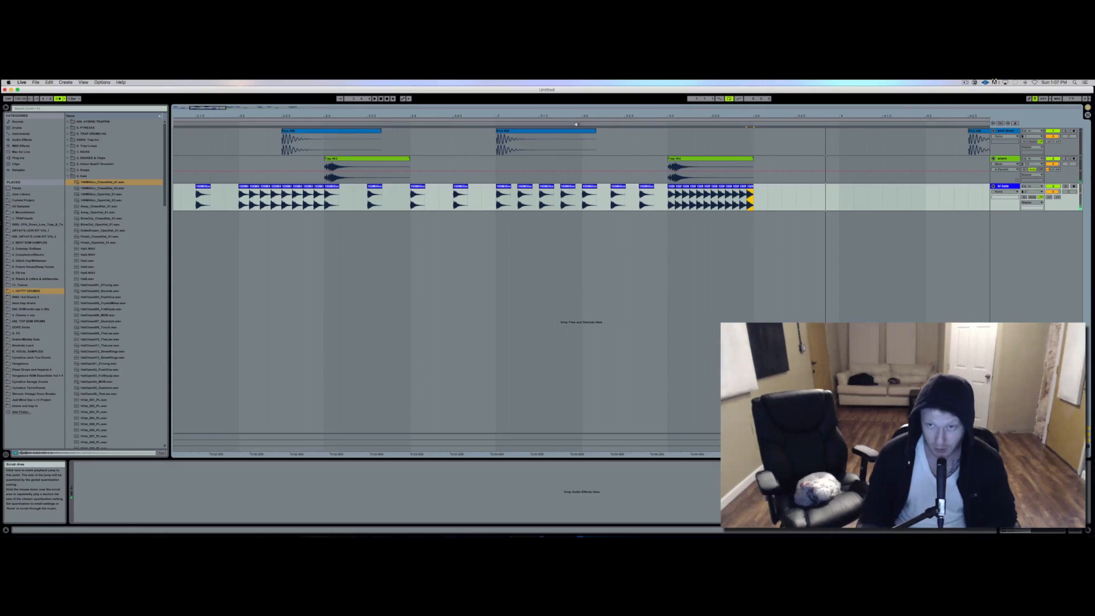
Step: Show the hi hats track's mixer volume automation, draw a rising volume ramp across the twelve-hat roll, and play it back
left_click(997, 192)
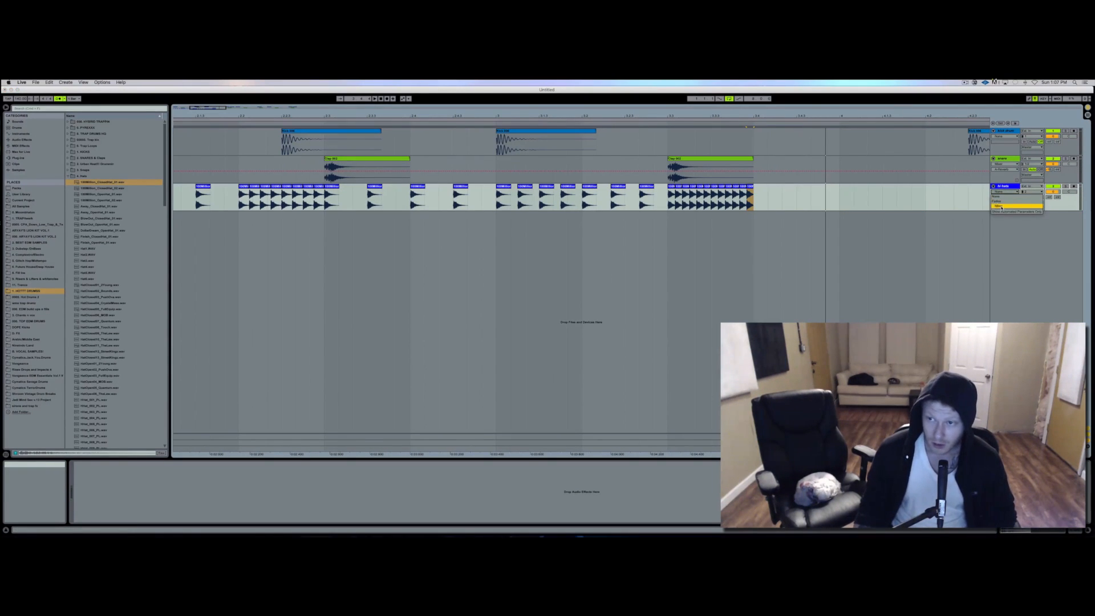
left_click(1001, 206)
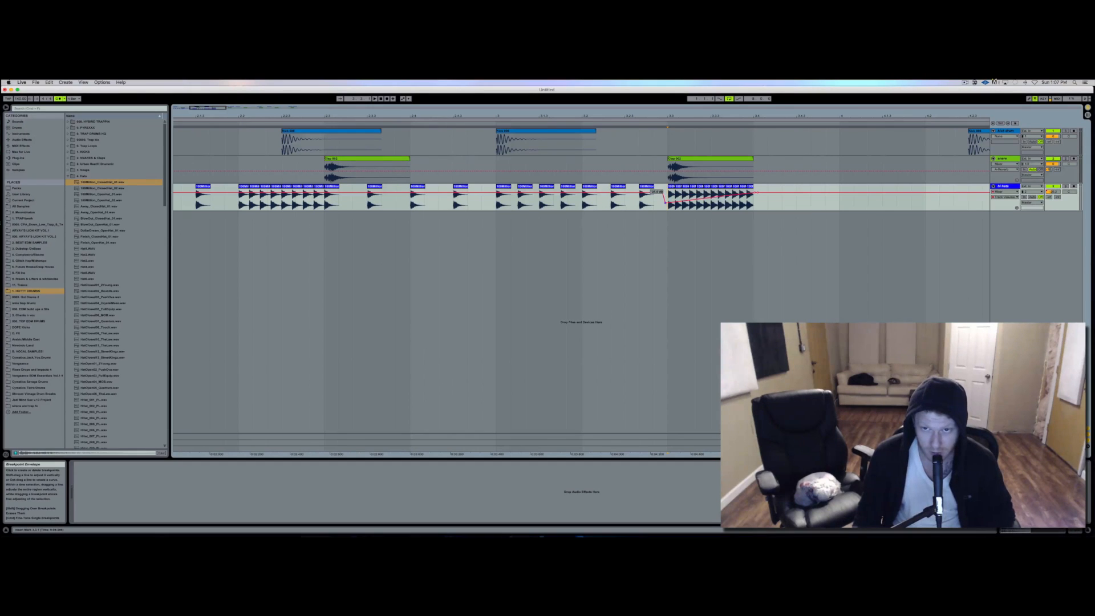
left_click(455, 124)
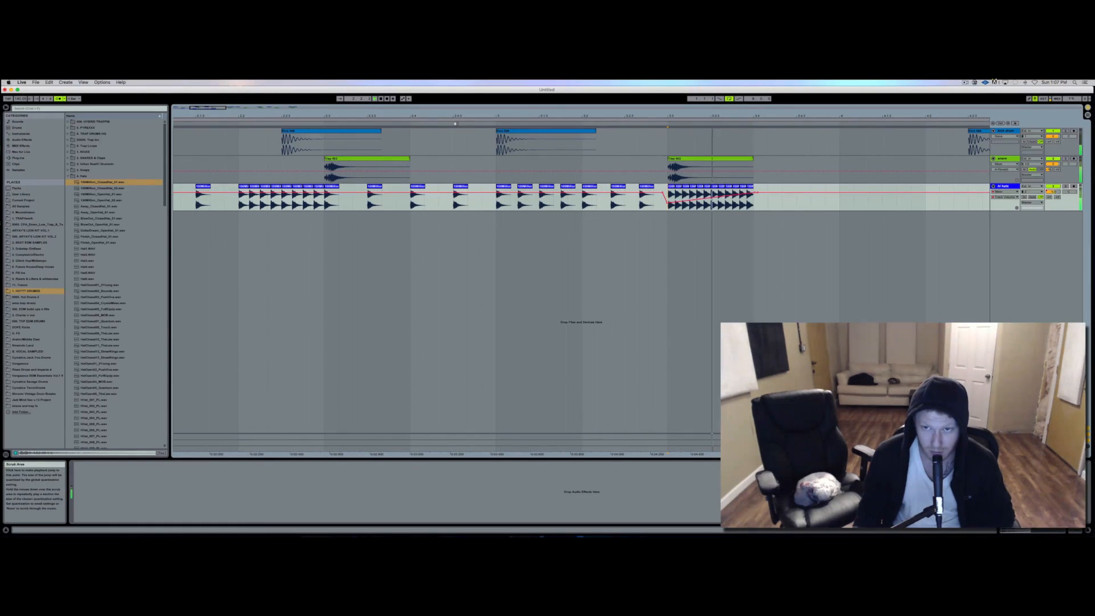
key("space")
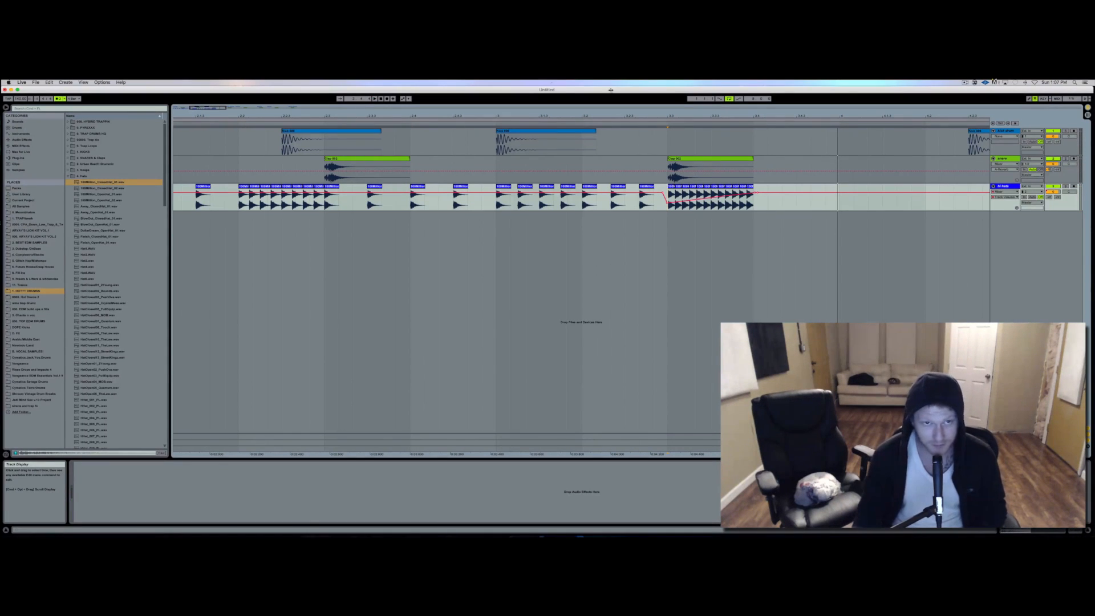
key("space")
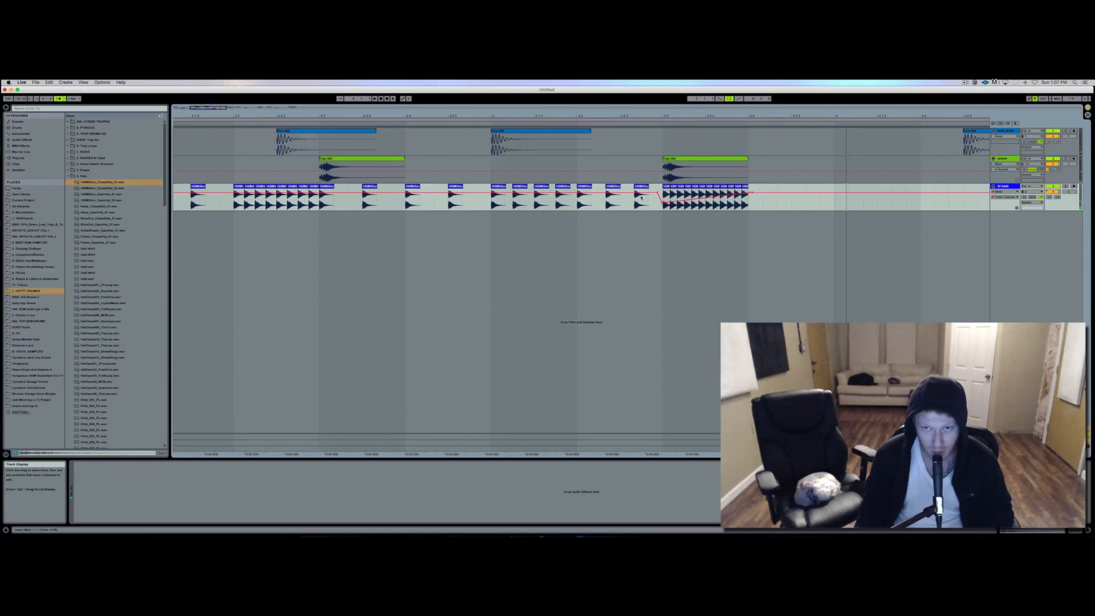
Step: Copy the hats leading up to the twelve-hat roll to directly after it and remove the stray volume breakpoint following the copies
left_click_drag(659, 190, 753, 187)
scroll(836, 208, "right", 5)
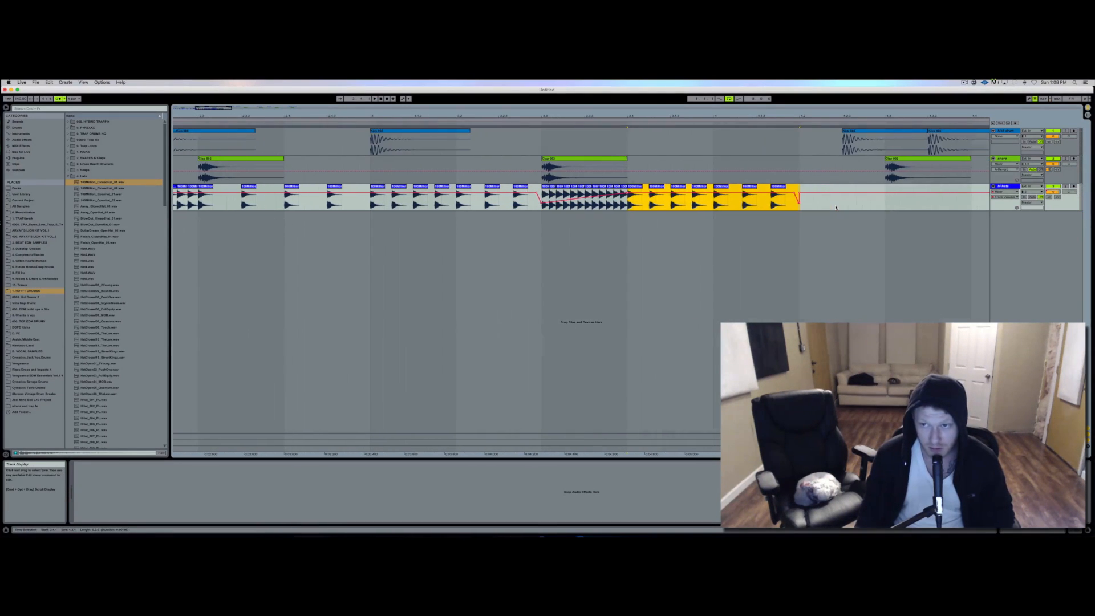
left_click(800, 202)
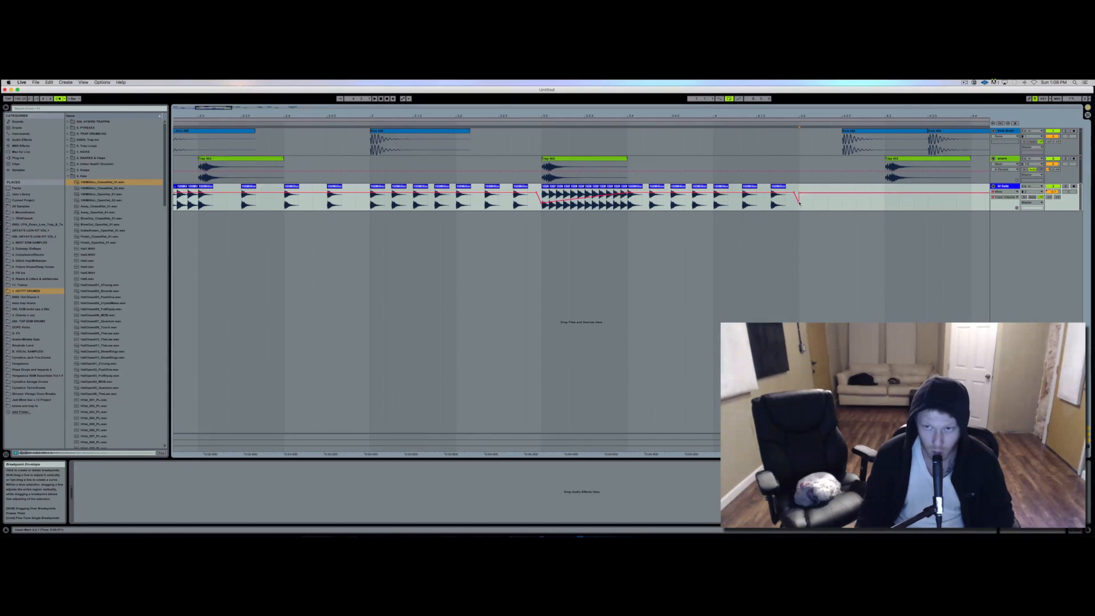
left_click(799, 202)
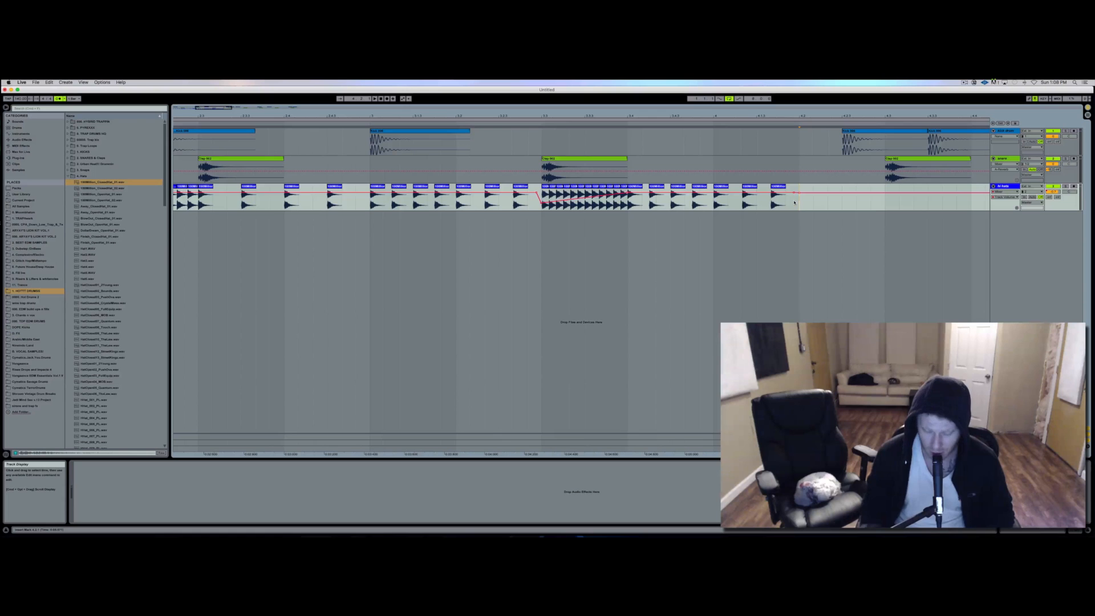
Step: Copy four evenly spaced hats from the start of the pattern to after the last hats, near the end of bar 4
key("minus")
key("minus")
key("minus")
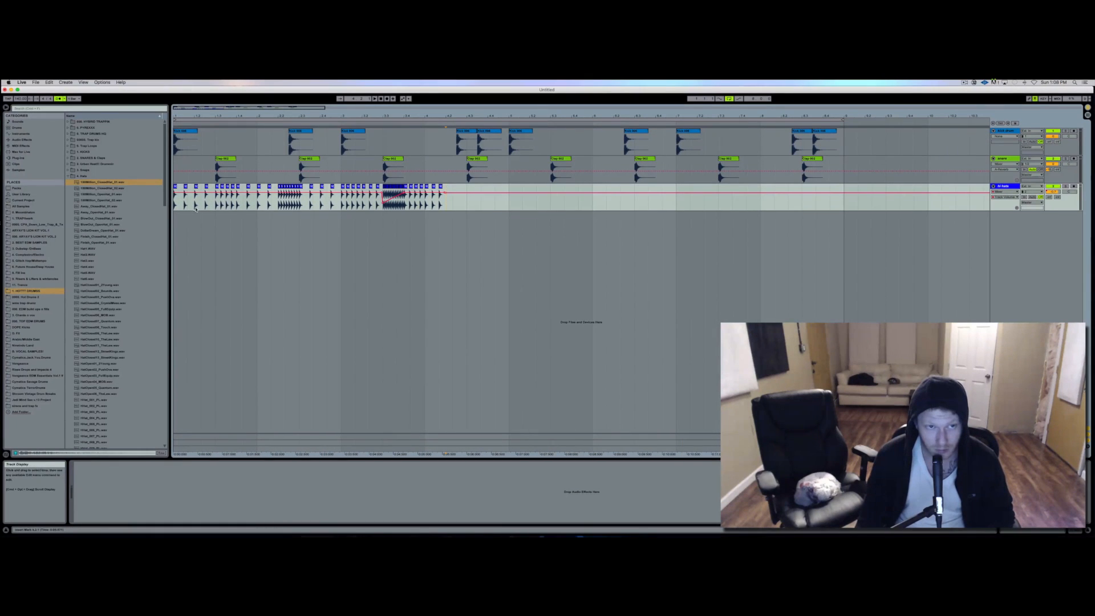
left_click_drag(210, 203, 449, 209)
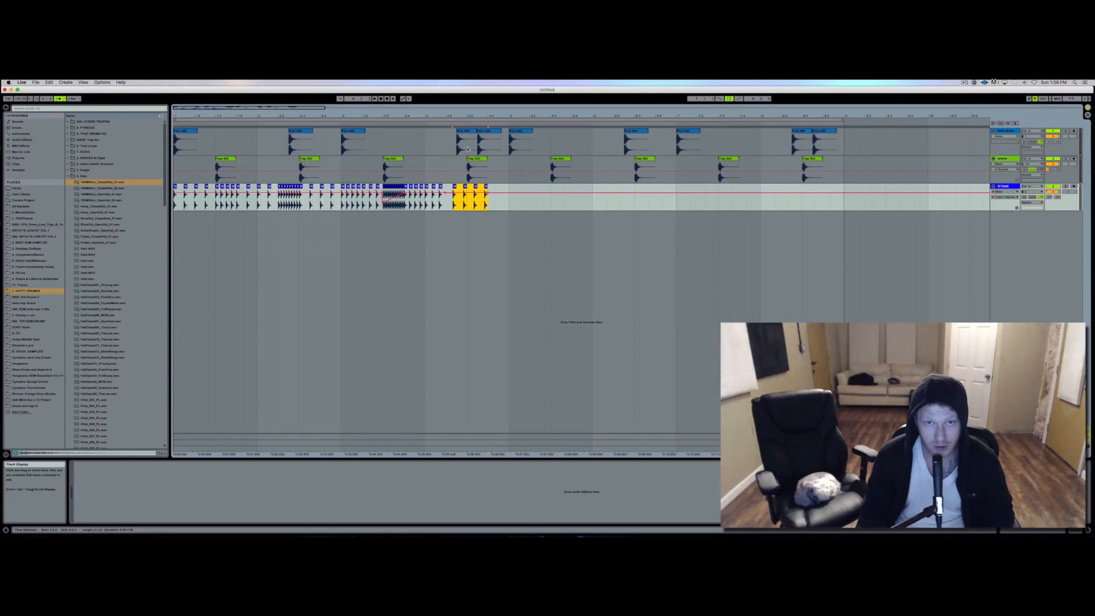
Step: Try duplicating the four-bar hi-hat pattern over the next four bars, check the join in playback, and undo the duplication
left_click_drag(332, 206, 174, 206)
key("super+d")
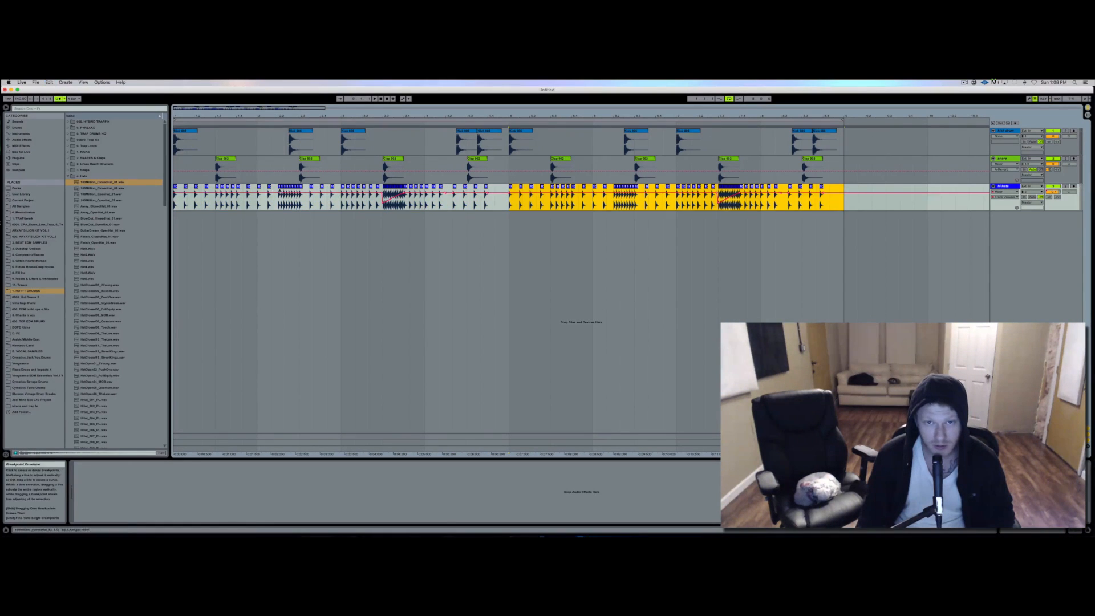
key("space")
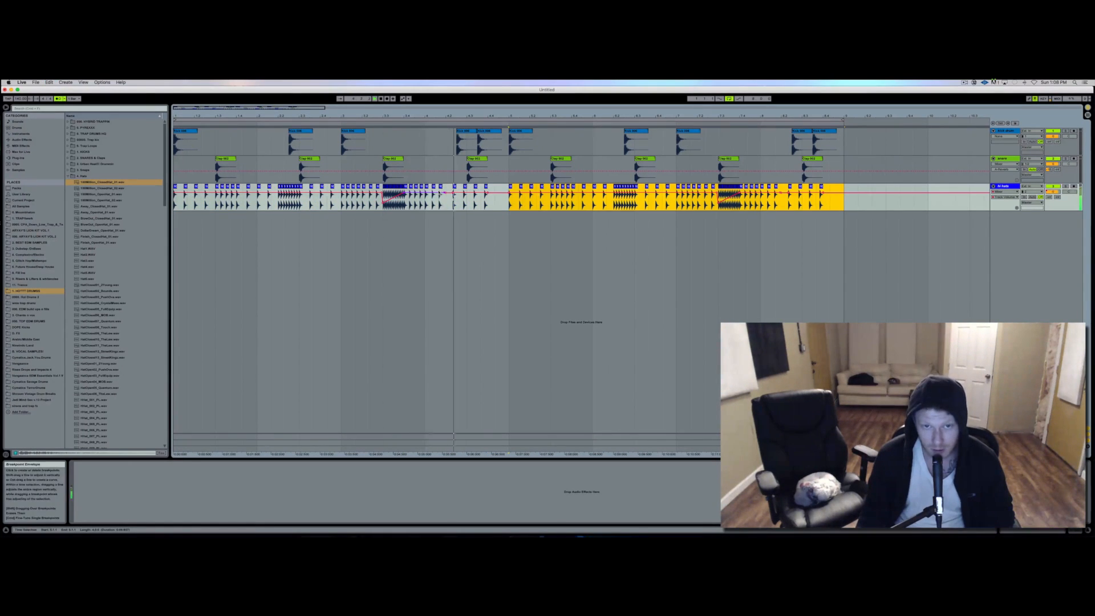
key("space")
key("plus")
key("plus")
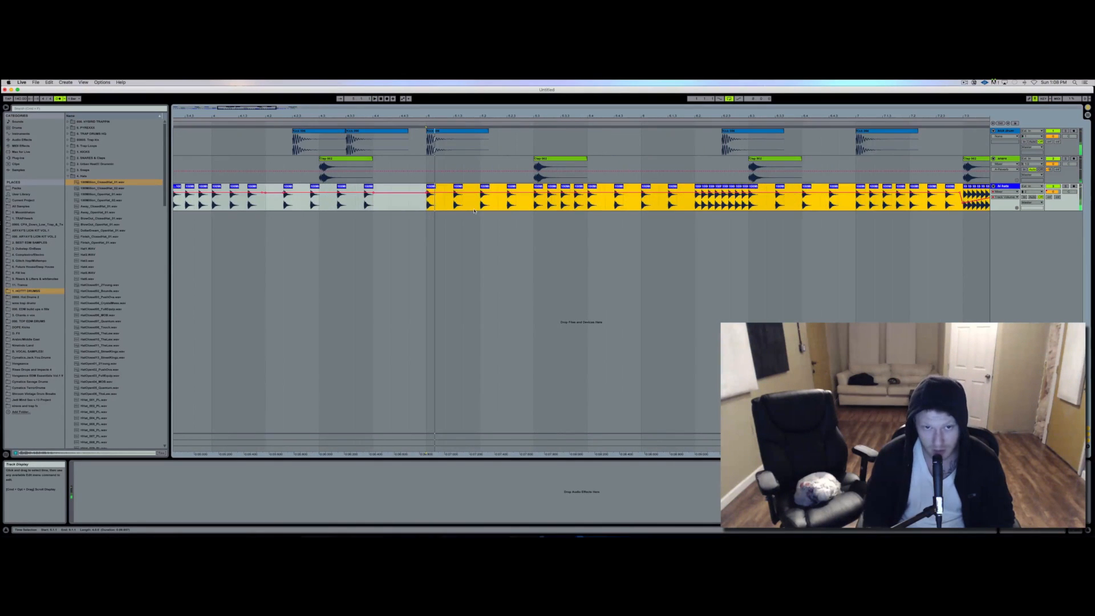
key("super+z")
Step: Replace the sparse hats at the end of bar 4 with evenly repeated duplicates of a single hat up to bar 5
scroll(489, 211, "left", 2)
left_click_drag(473, 206, 364, 191)
key("Delete")
double_click(336, 187)
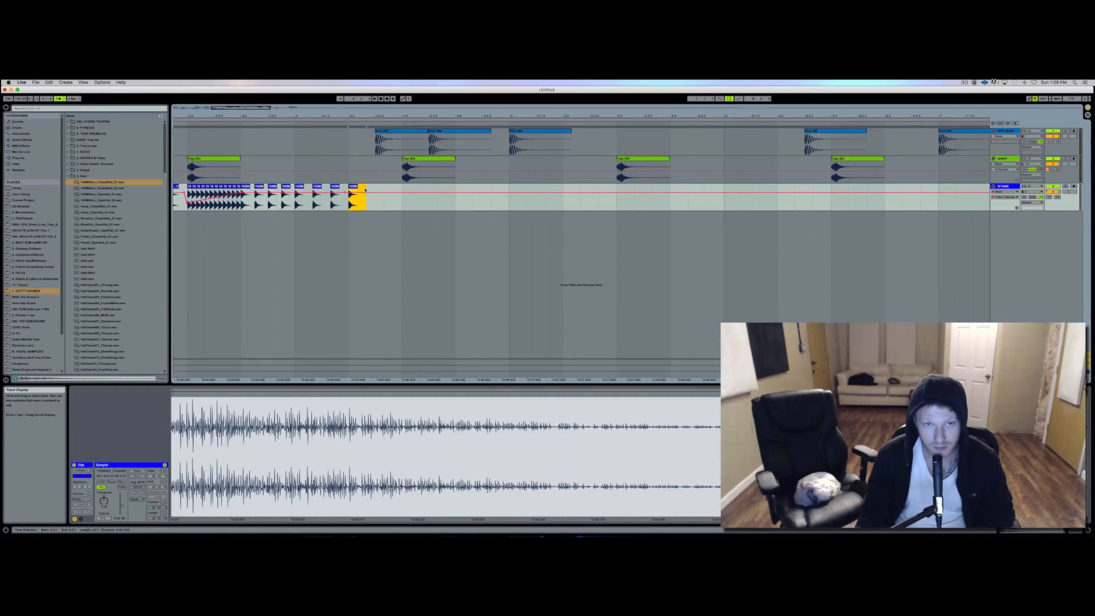
key("super+d")
key("super+d")
key("super+d")
key("super+d")
key("super+d")
key("super+d")
key("super+d")
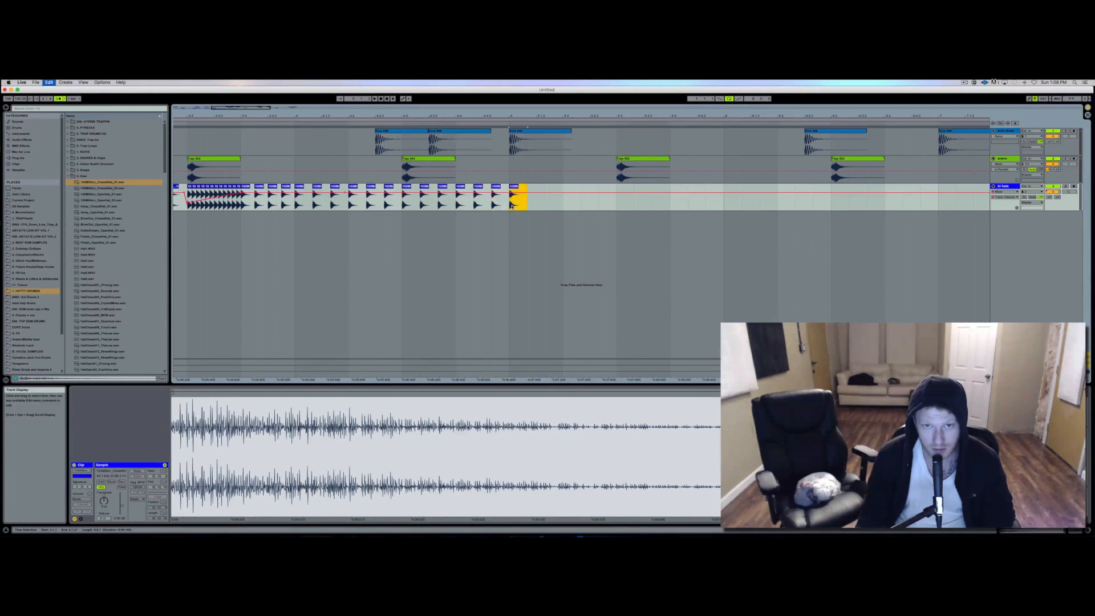
Step: Duplicate the whole four-bar hi-hat pattern over bars 5 to 8 and play back the result
key("minus")
key("minus")
key("minus")
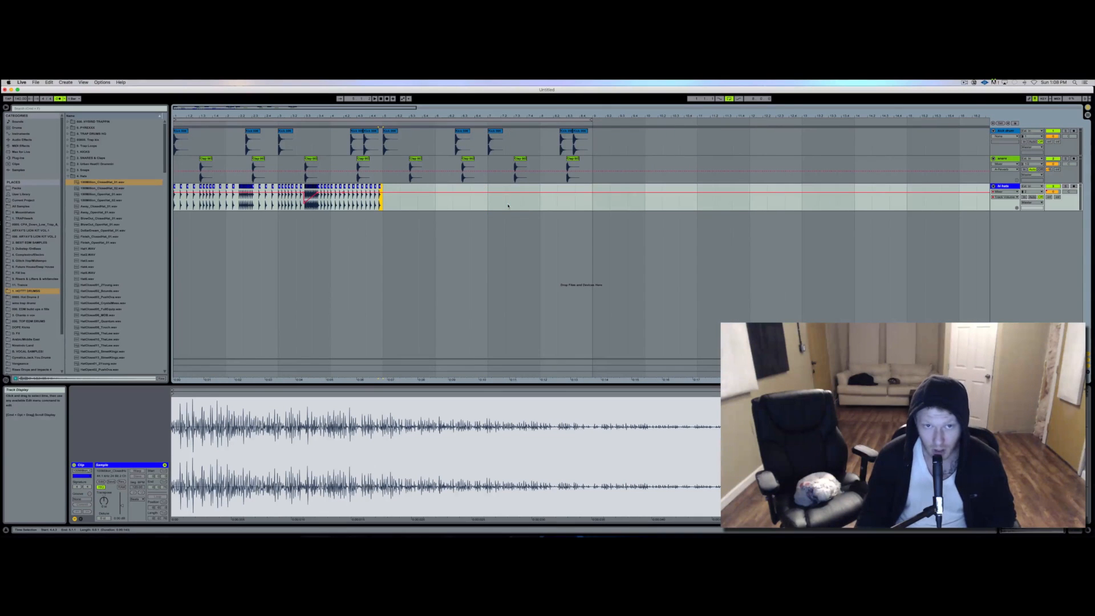
left_click_drag(383, 203, 174, 204)
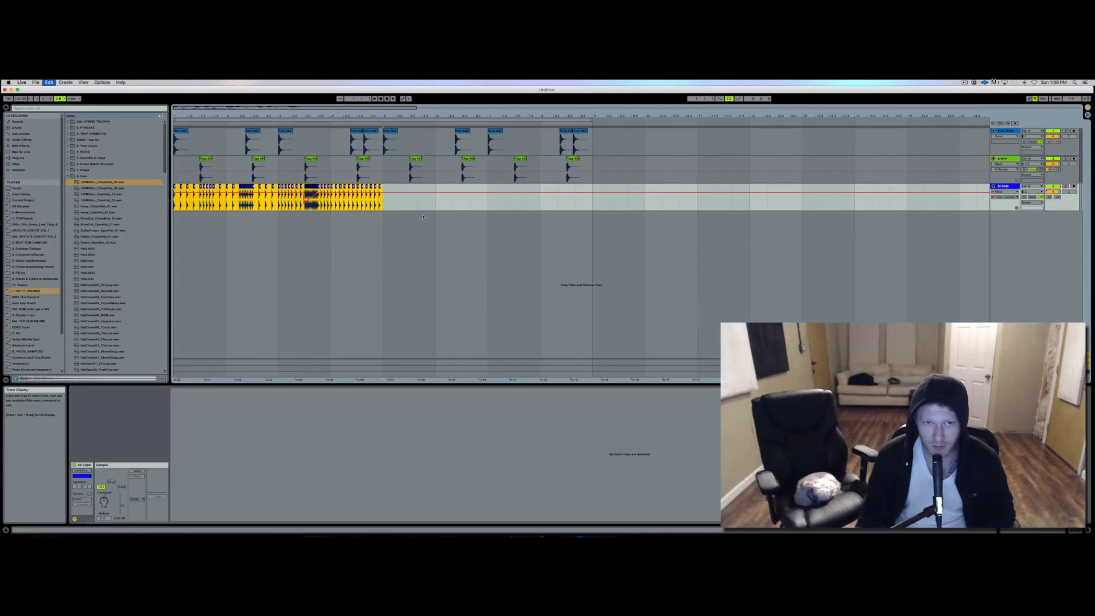
key("super+d")
key("space")
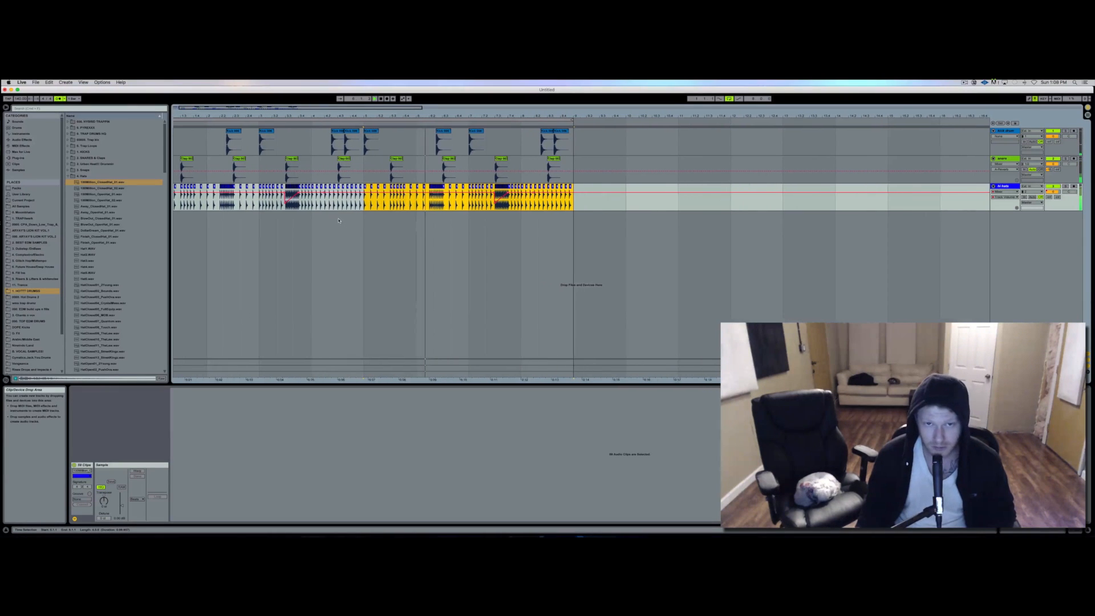
key("space")
Step: Add an EQ Eight audio effect to the hi hats track
left_click(1003, 159)
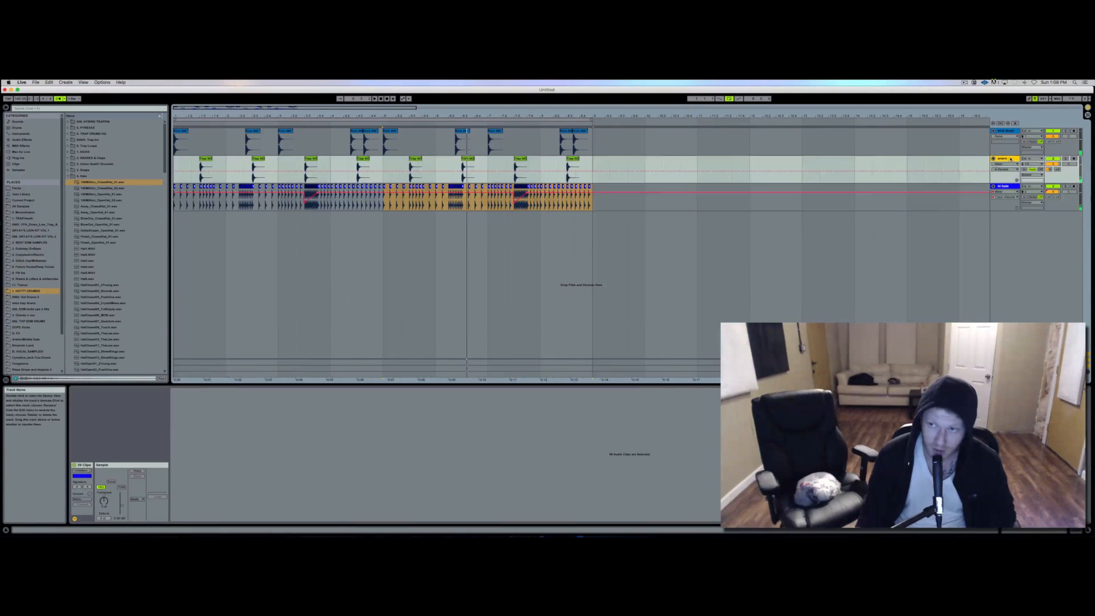
left_click(22, 139)
left_click(86, 188)
left_click_drag(85, 183, 258, 206)
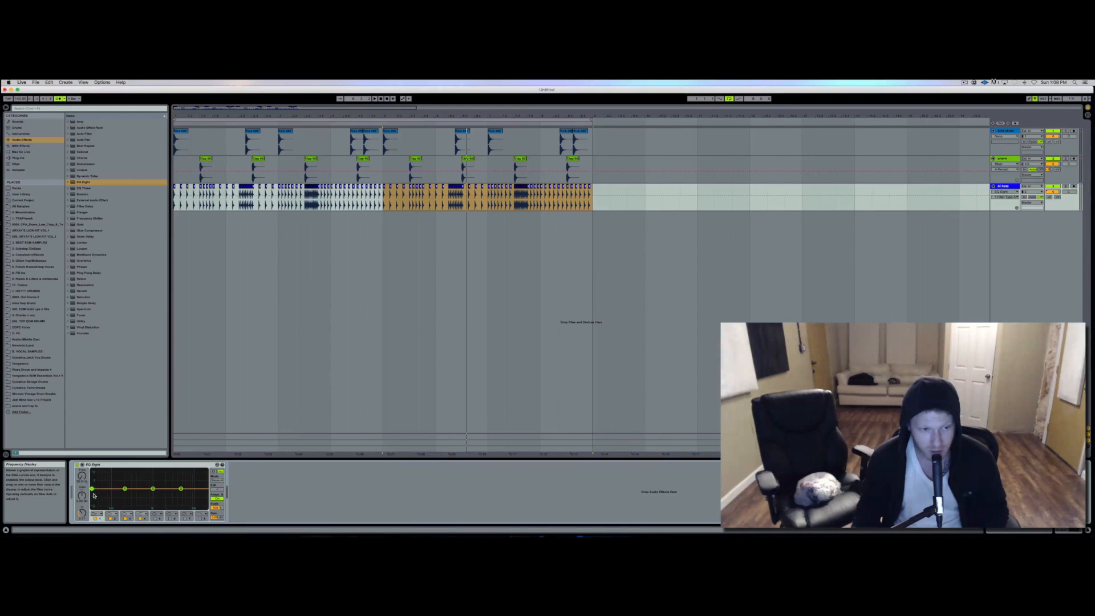
Step: Set the first EQ Eight band on the hi hats to a steep low cut and raise its cutoff into the midrange
left_click(97, 514)
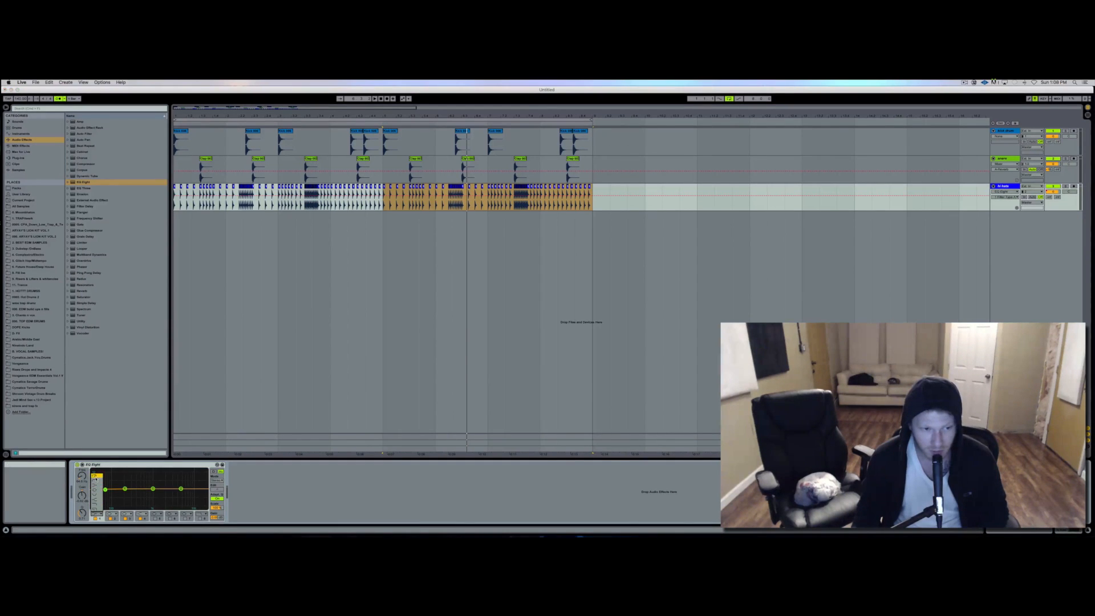
left_click(97, 476)
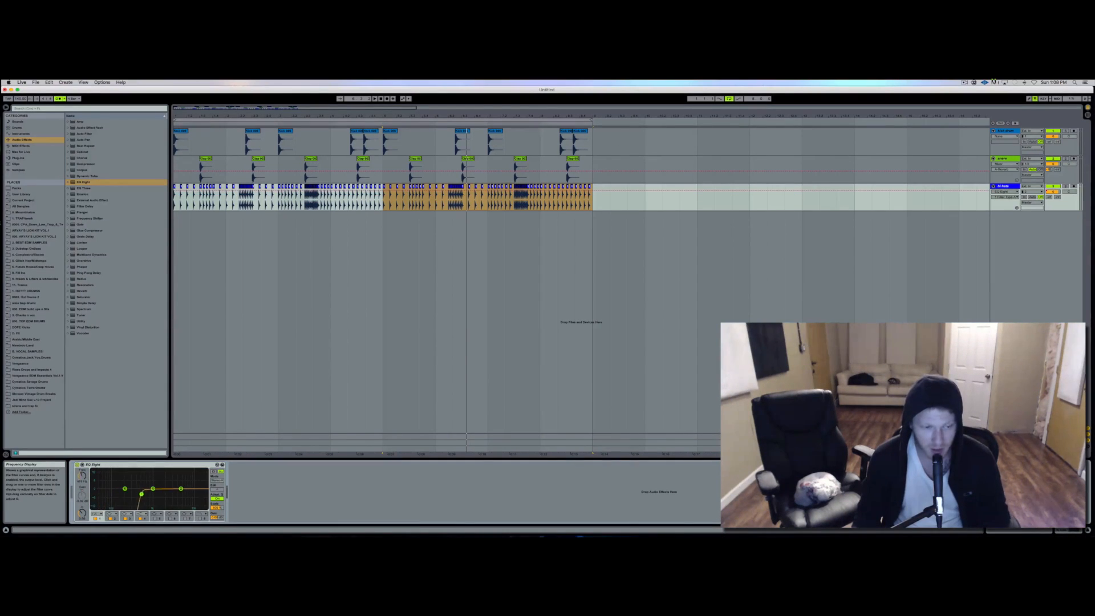
left_click_drag(142, 494, 162, 493)
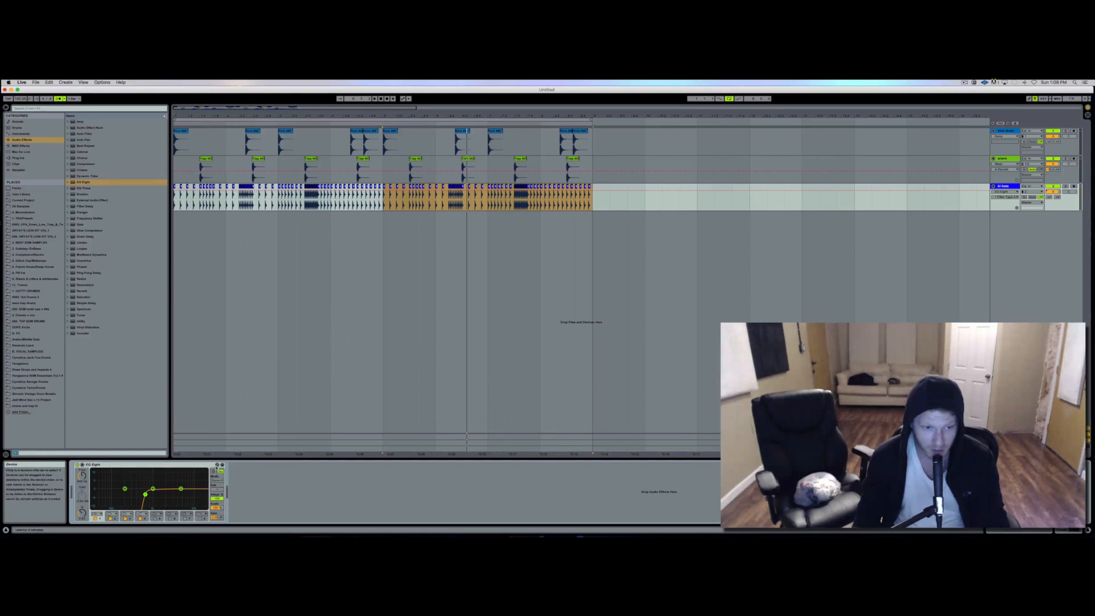
Step: Try the Cymbal EQ presets from EQ Eight's drum presets on the hi hats and load Cymbal EQ 1 in place of the existing EQ
left_click(217, 466)
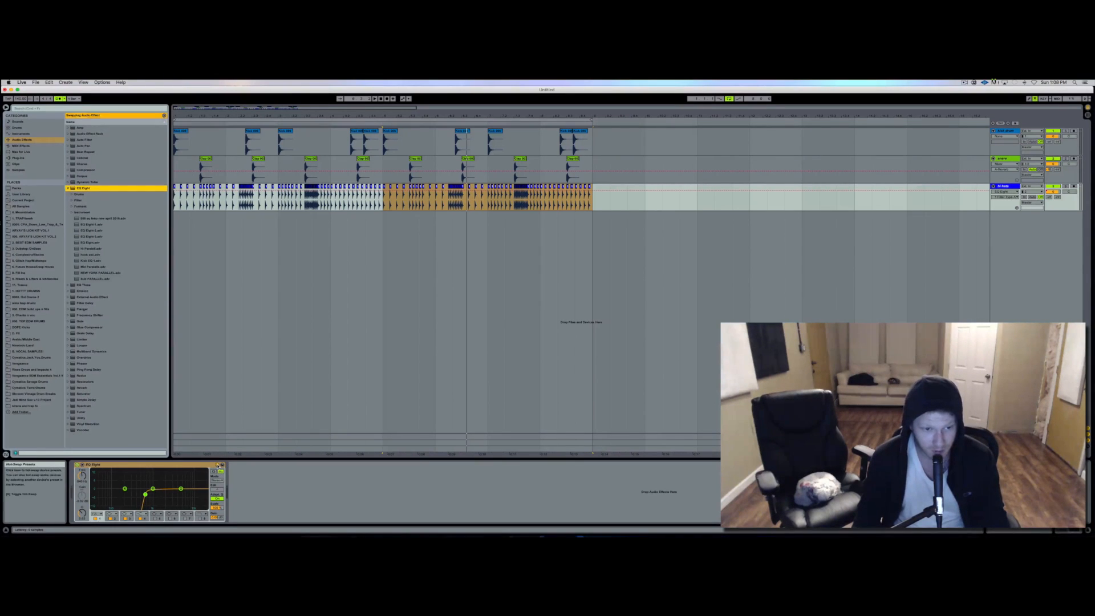
left_click(73, 195)
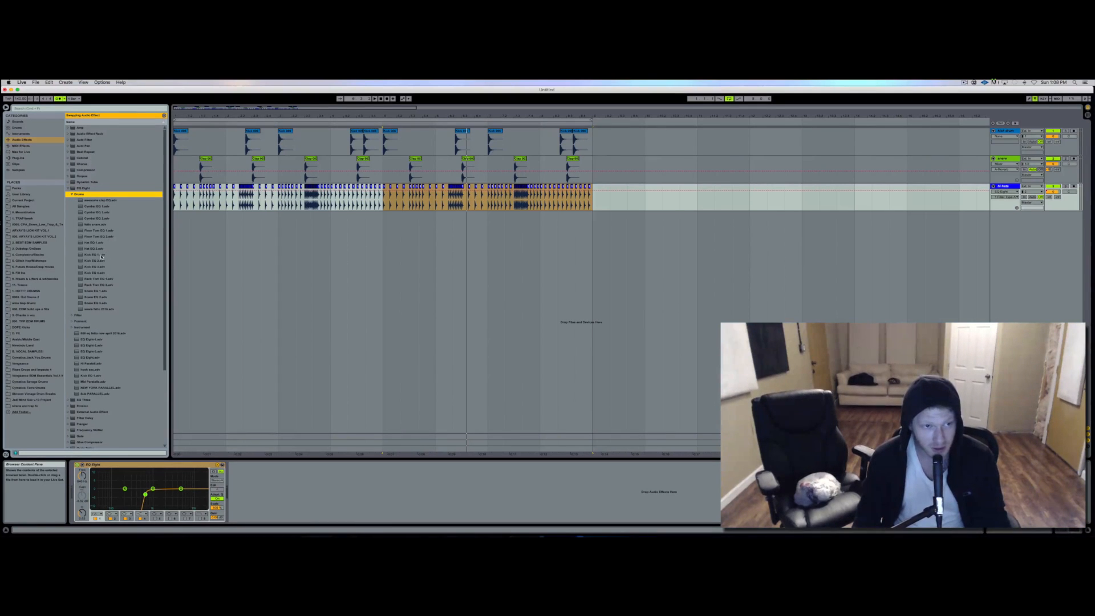
double_click(98, 207)
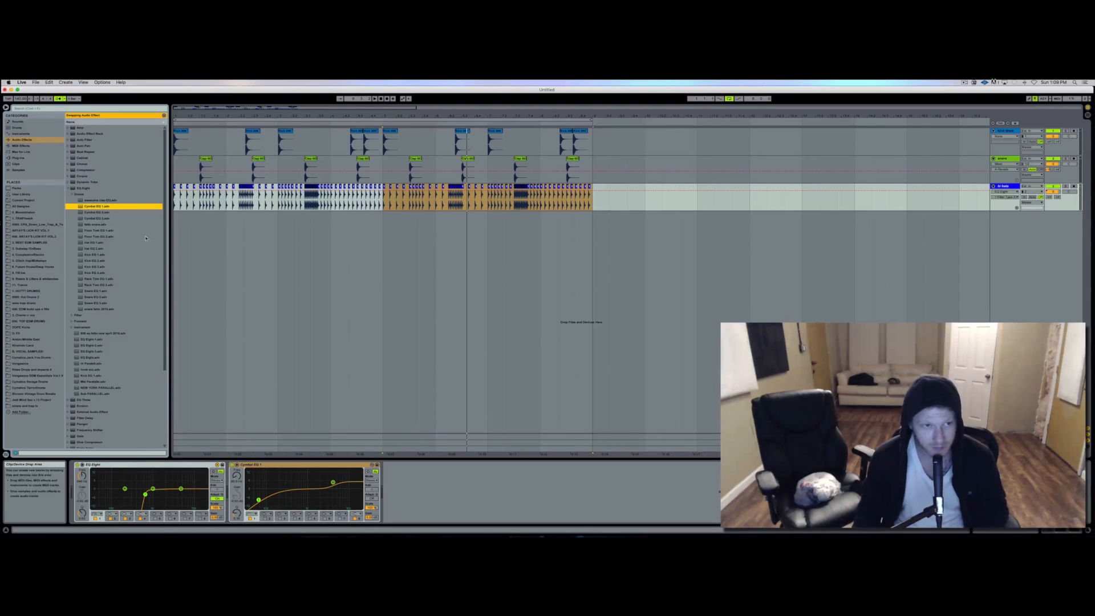
key("super+z")
left_click_drag(104, 213, 132, 486)
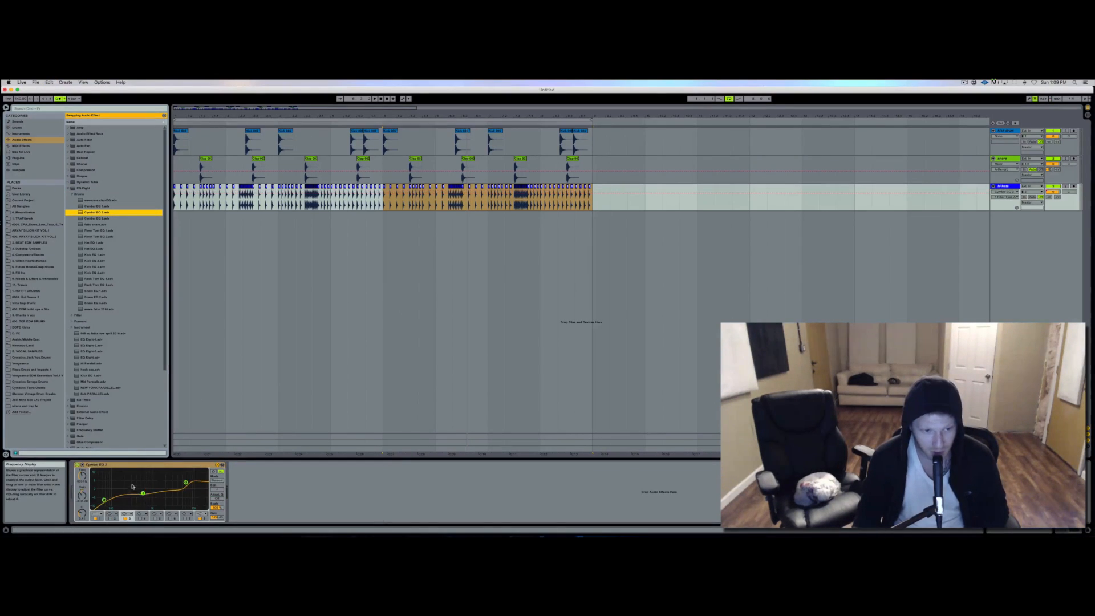
left_click_drag(97, 207, 127, 487)
Step: Change Cymbal EQ 1's first band to a steep midrange low cut, fine-tune the high band, and play back the beat
left_click(100, 514)
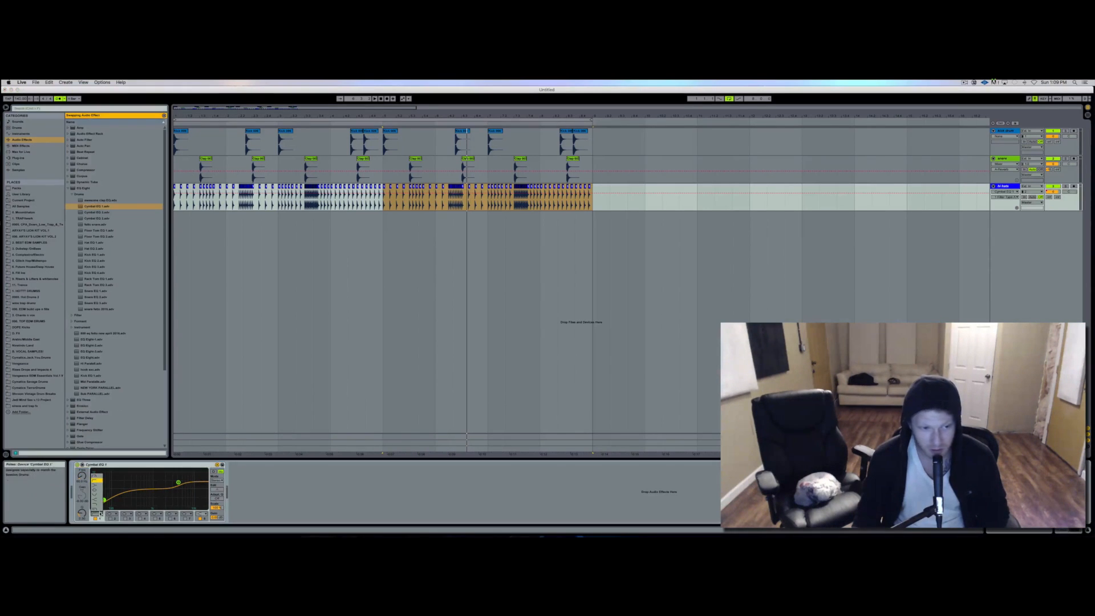
left_click(94, 480)
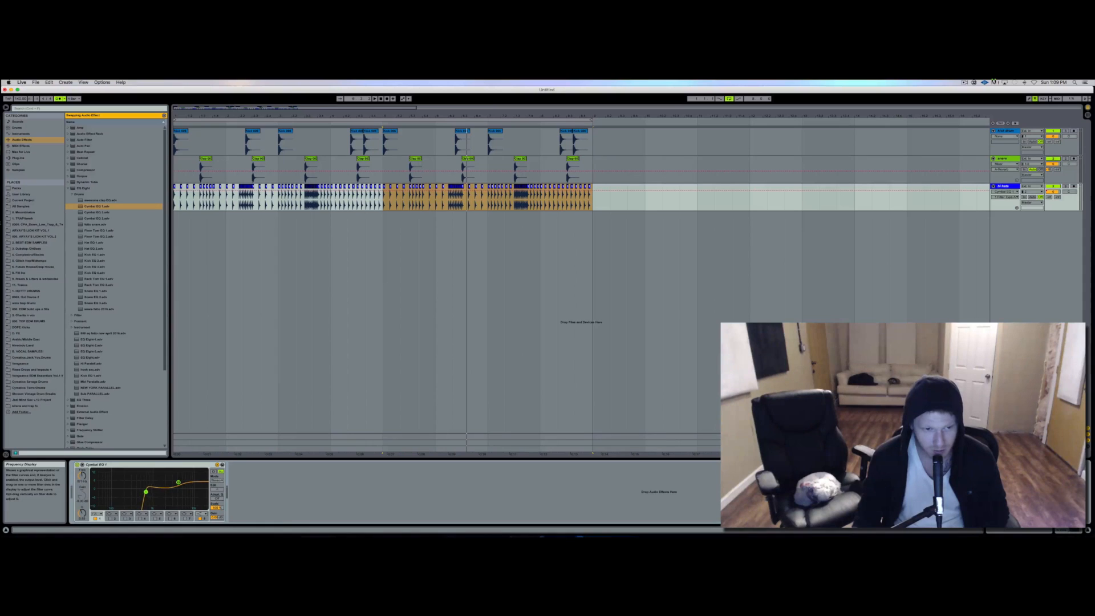
left_click_drag(175, 484, 181, 485)
key("space")
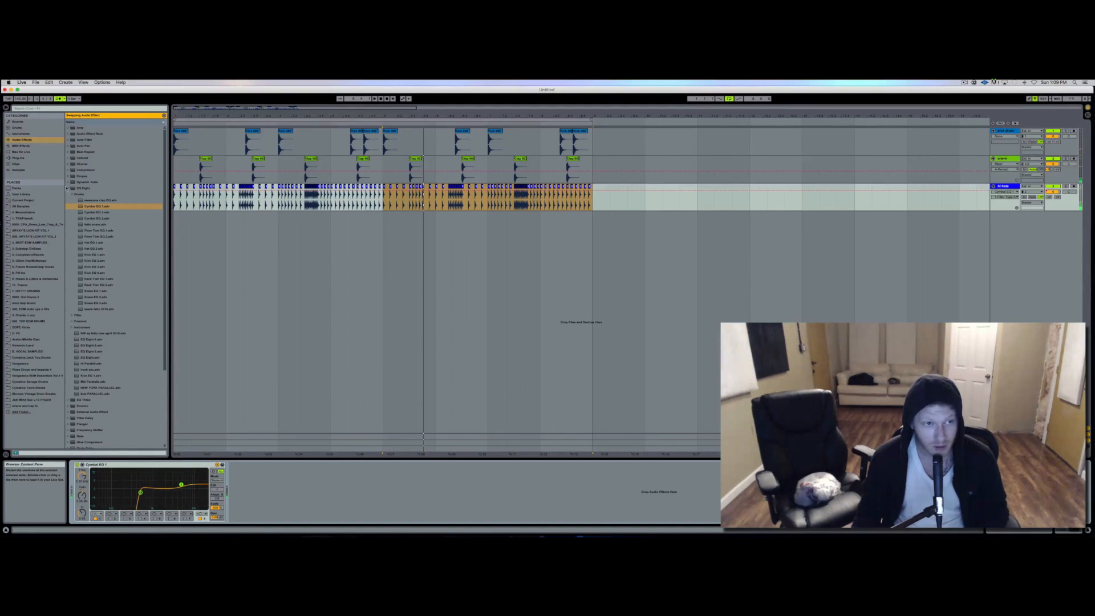
Step: Load the Snare EQ 1 preset onto the snare track and change its first band to a steep low cut
left_click_drag(95, 291, 269, 175)
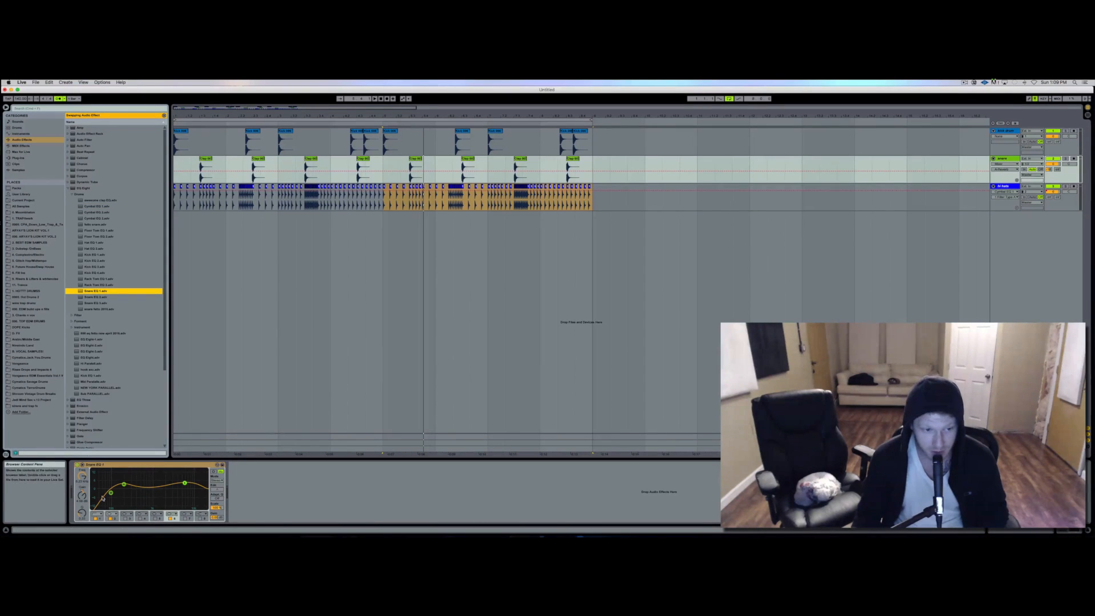
left_click(95, 514)
left_click(99, 474)
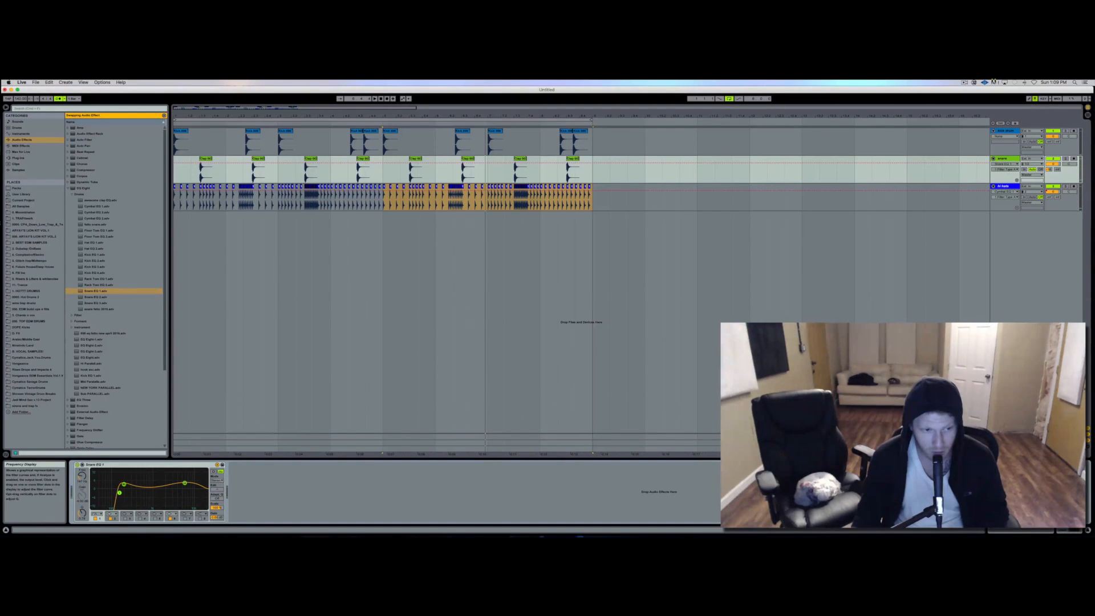
Step: Adjust the Q of the snare EQ's high boost and enable the third band as a low-mid dip with an adjusted Q
left_click(173, 518)
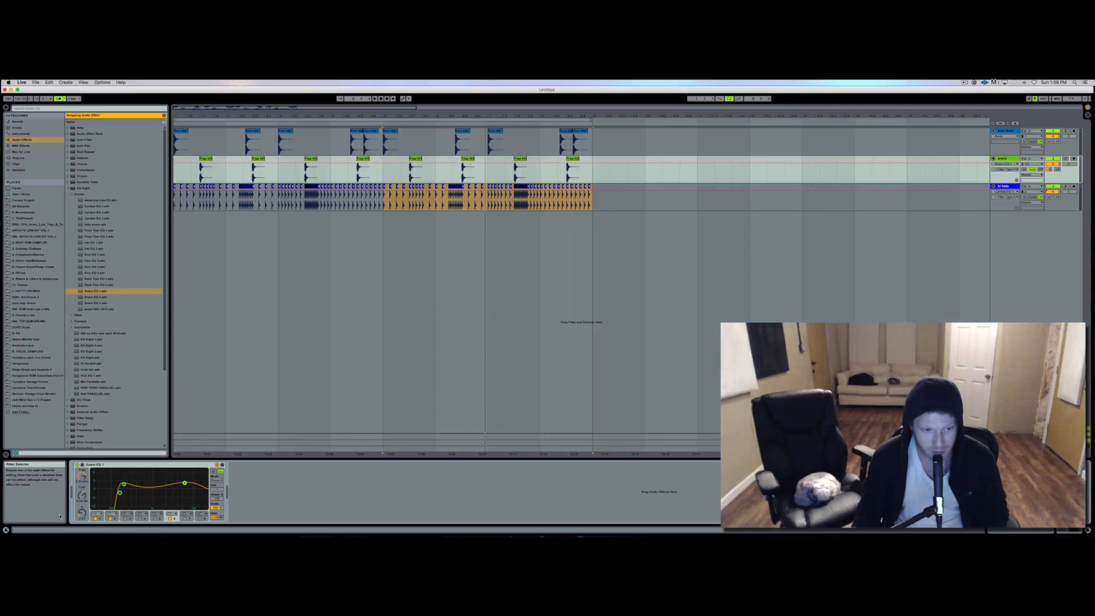
left_click_drag(82, 515, 83, 512)
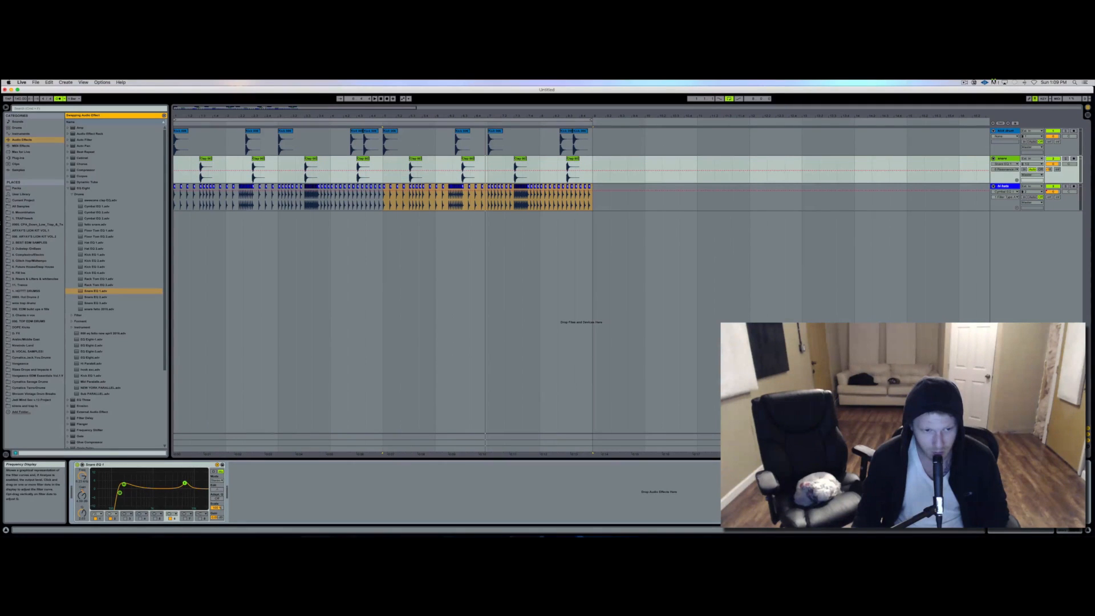
left_click(125, 518)
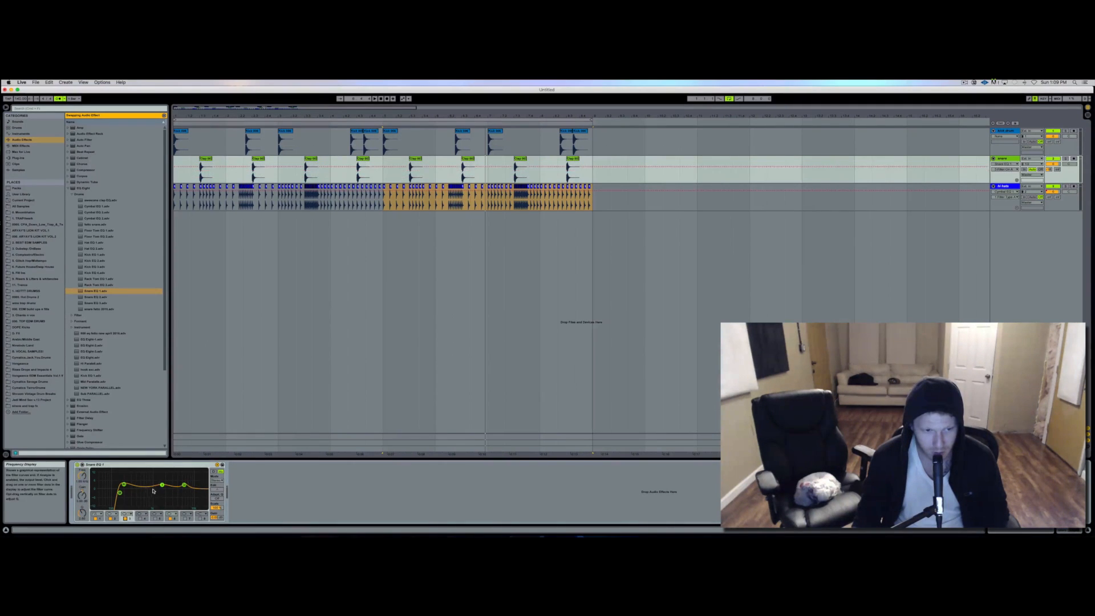
left_click_drag(136, 492, 136, 492)
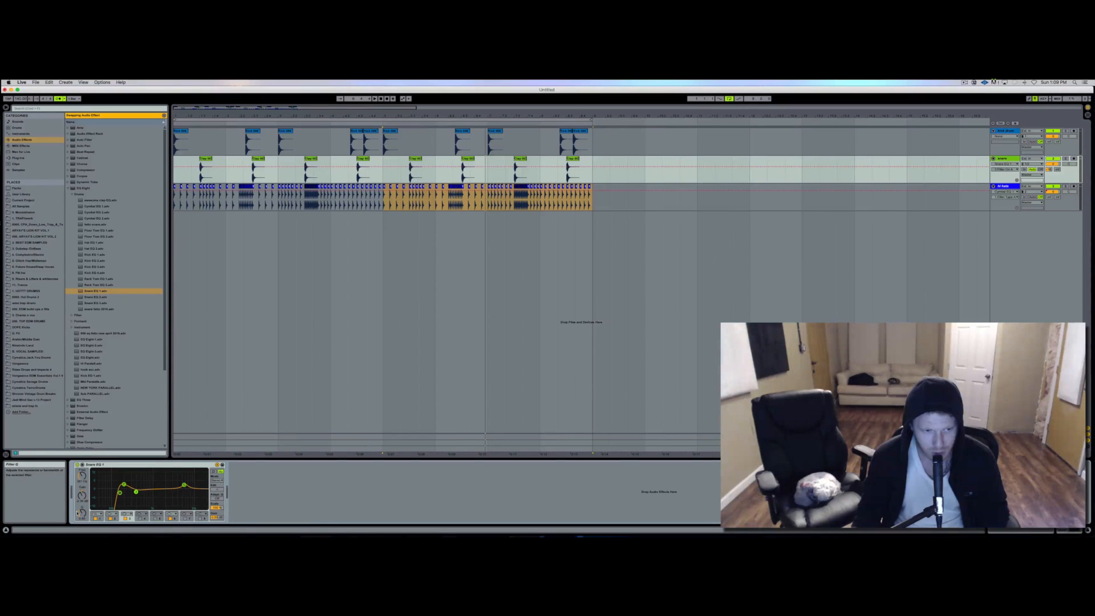
left_click_drag(82, 514, 82, 506)
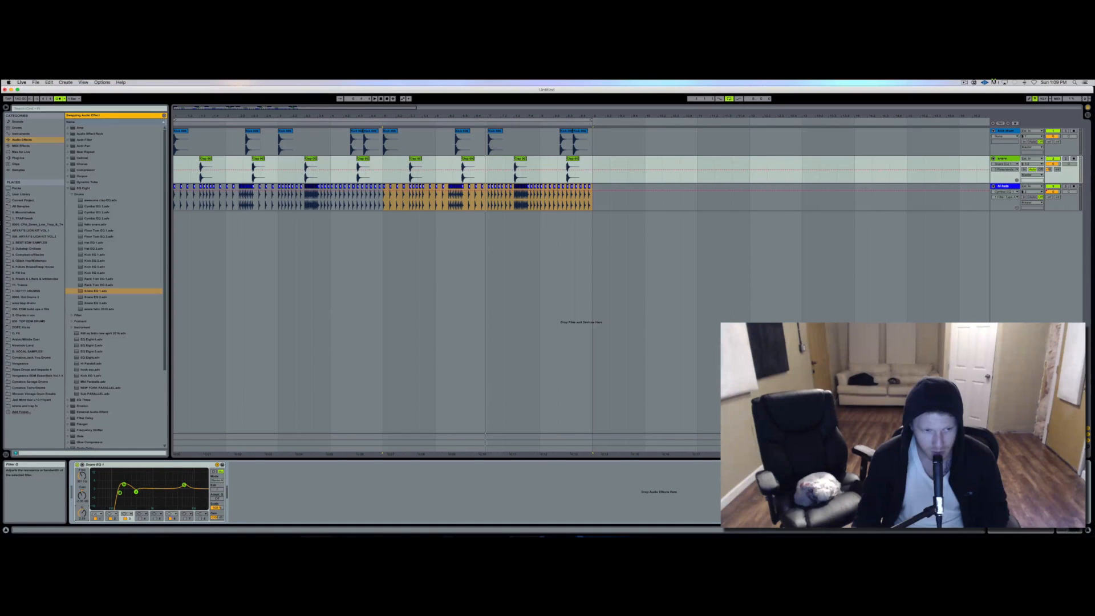
Step: Enable the snare EQ's fourth band as a slight upper-mid boost with an adjusted Q, and lower the high band during playback
left_click(141, 518)
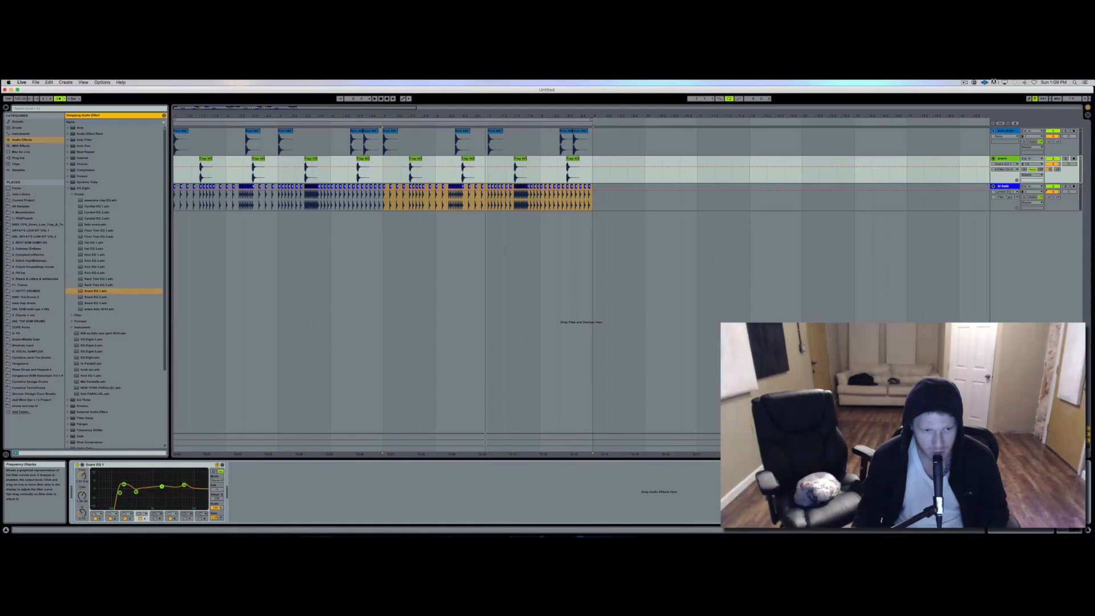
left_click_drag(162, 486, 158, 485)
left_click_drag(83, 515, 83, 505)
key("space")
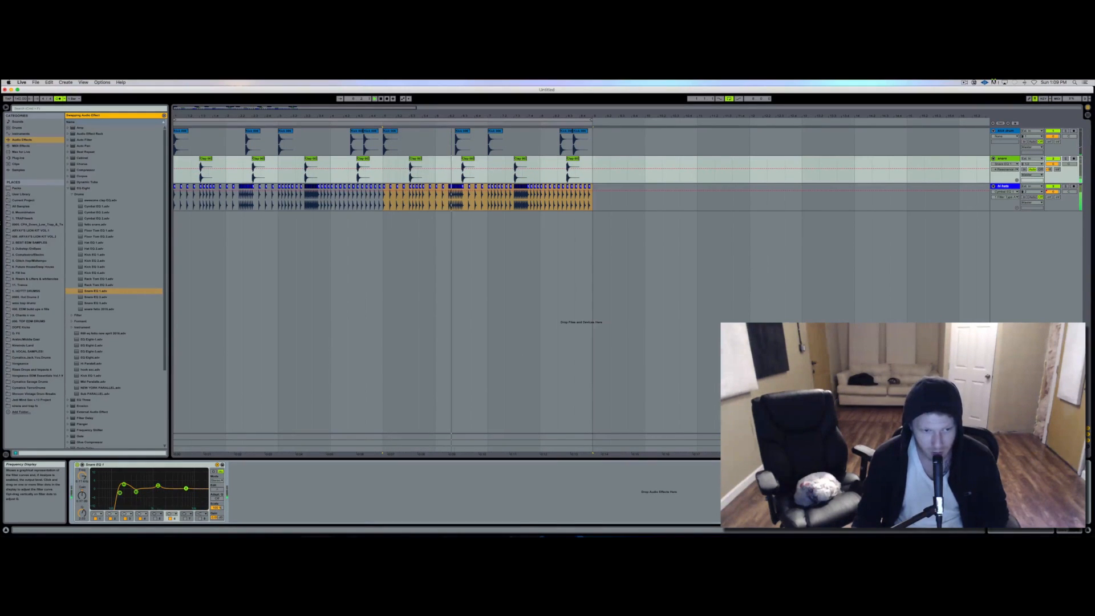
left_click_drag(184, 485, 186, 488)
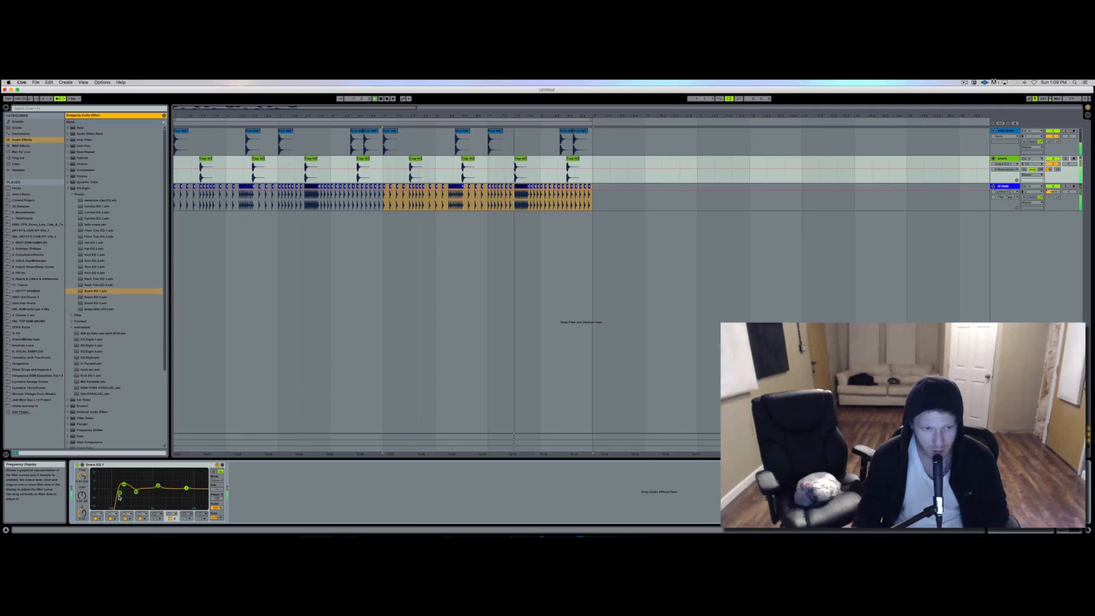
Step: Fine-tune the snare EQ's low cut and load the Kick EQ 1 preset onto the kick drum track
left_click_drag(120, 493, 121, 492)
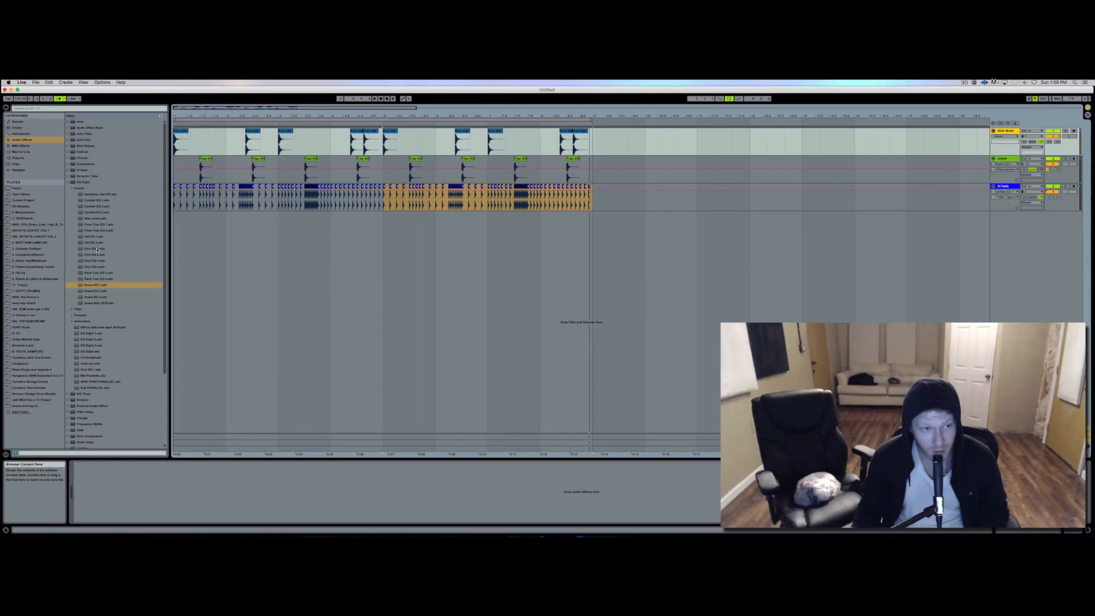
left_click(95, 249)
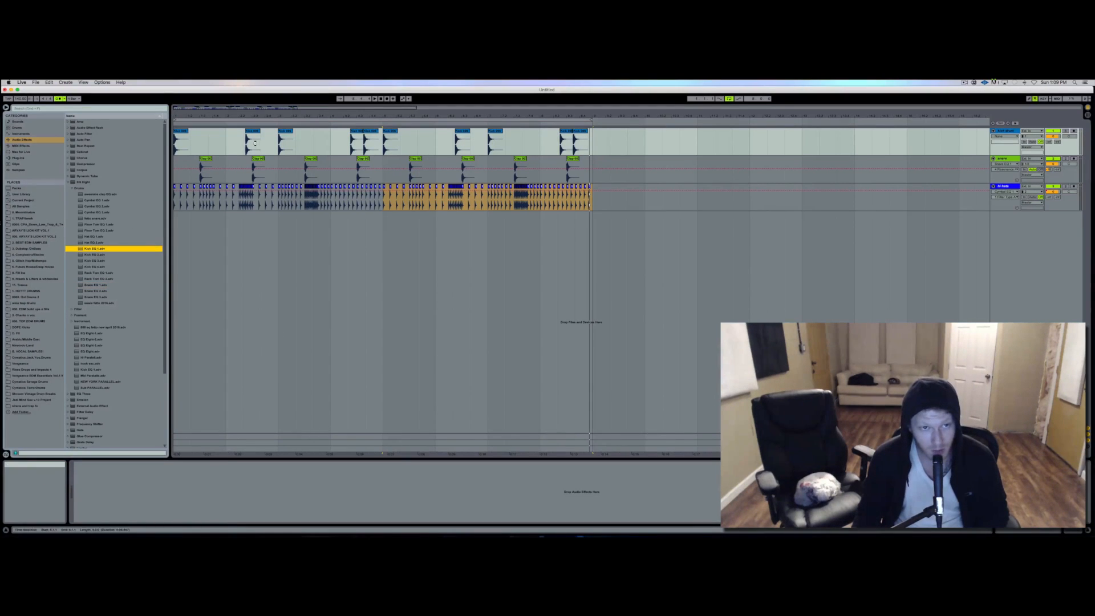
left_click_drag(255, 143, 255, 144)
Step: Adjust the kick EQ's low cut and low boost slightly while the beat plays
key("space")
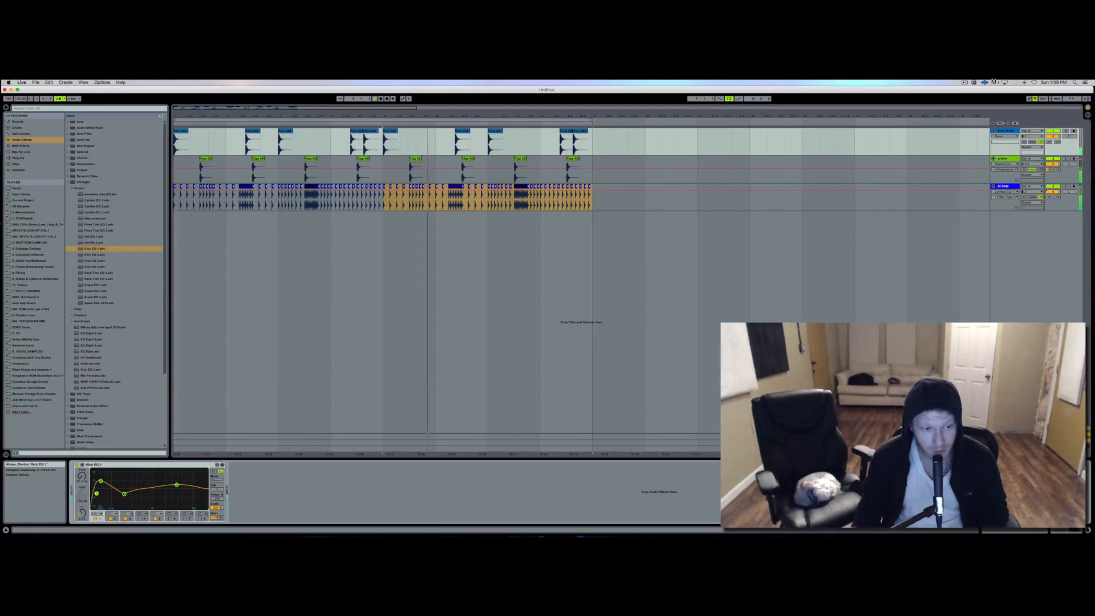
left_click_drag(96, 493, 104, 485)
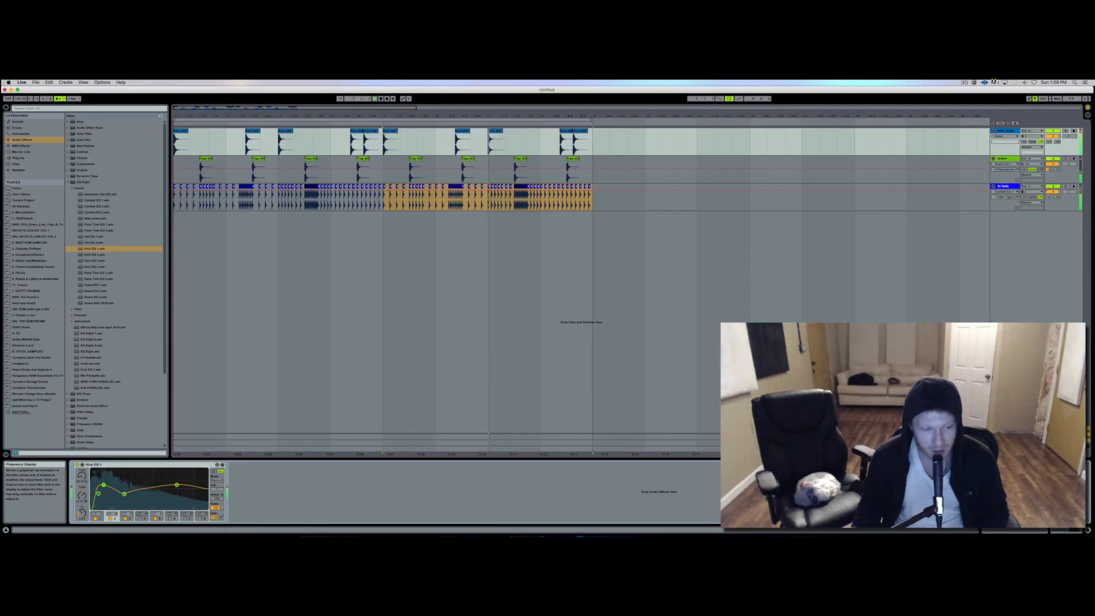
left_click(159, 516)
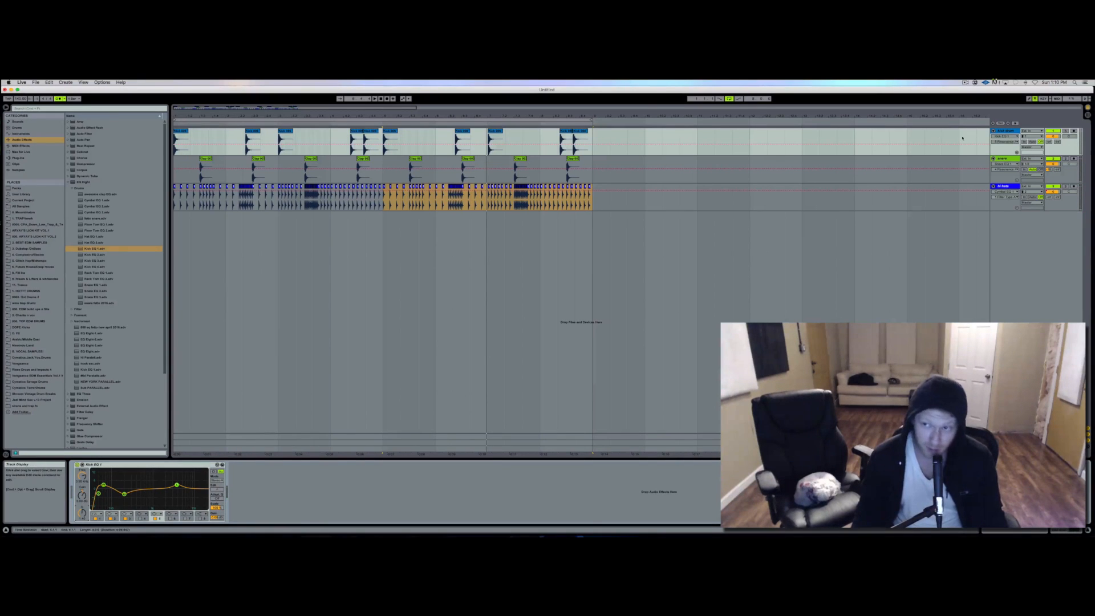
Step: Insert a new MIDI track directly below the kick drum track and rename it
left_click(1008, 133)
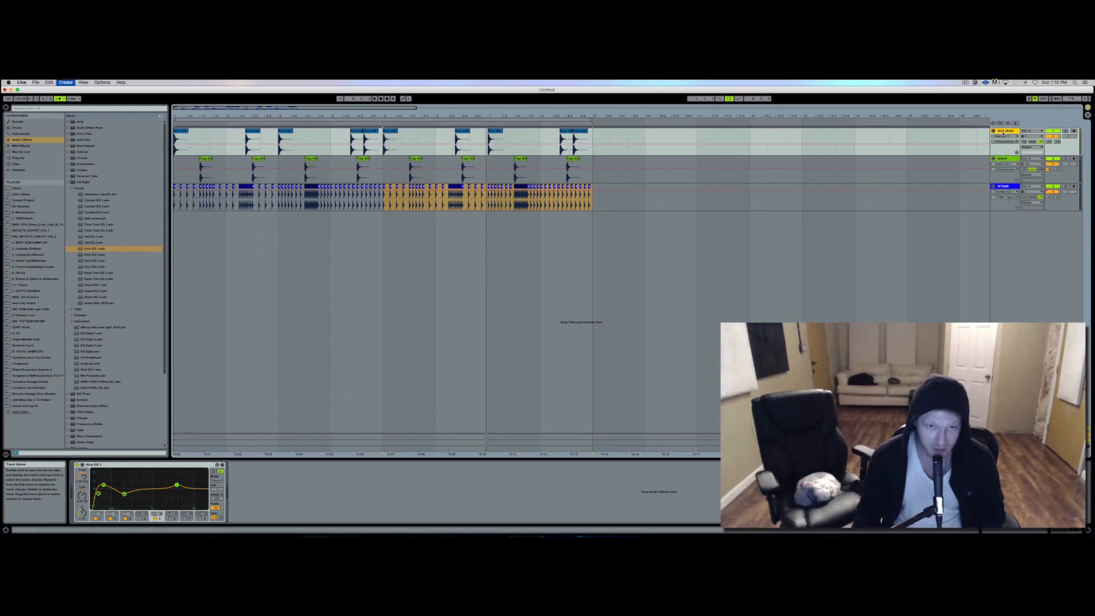
key("super+shift+t")
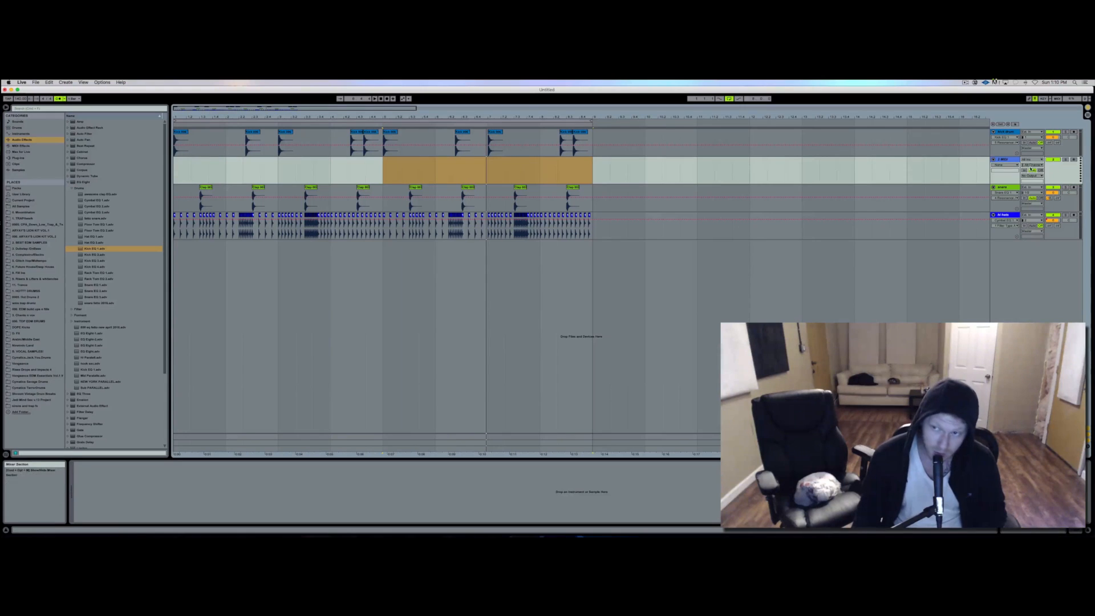
left_click(1011, 163)
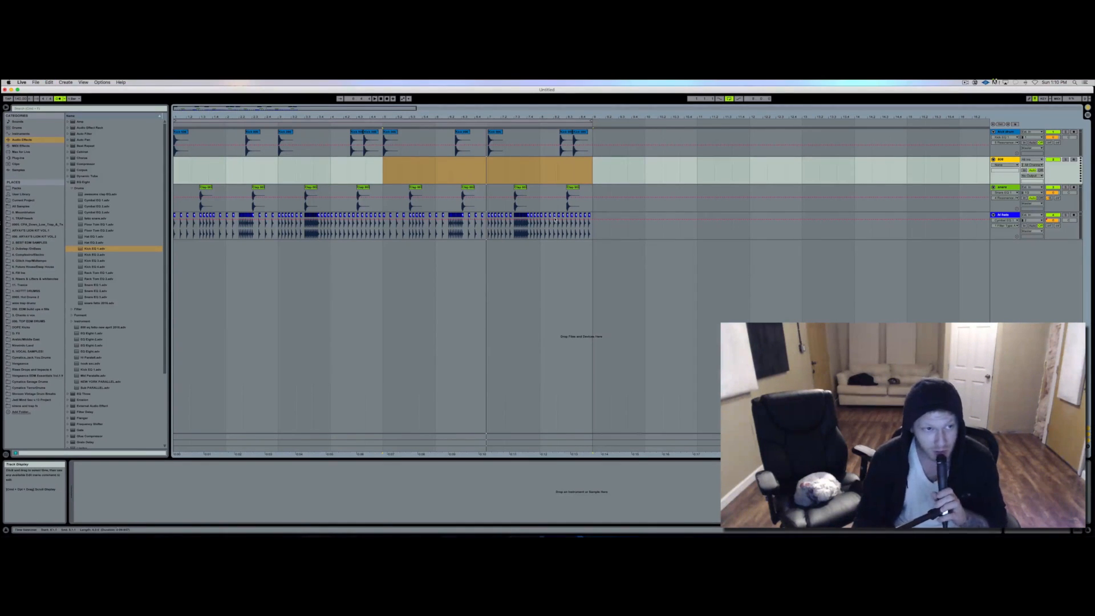
Step: Load the Kick 2 plug-in instrument onto the new MIDI track and arm the track for recording
left_click(25, 159)
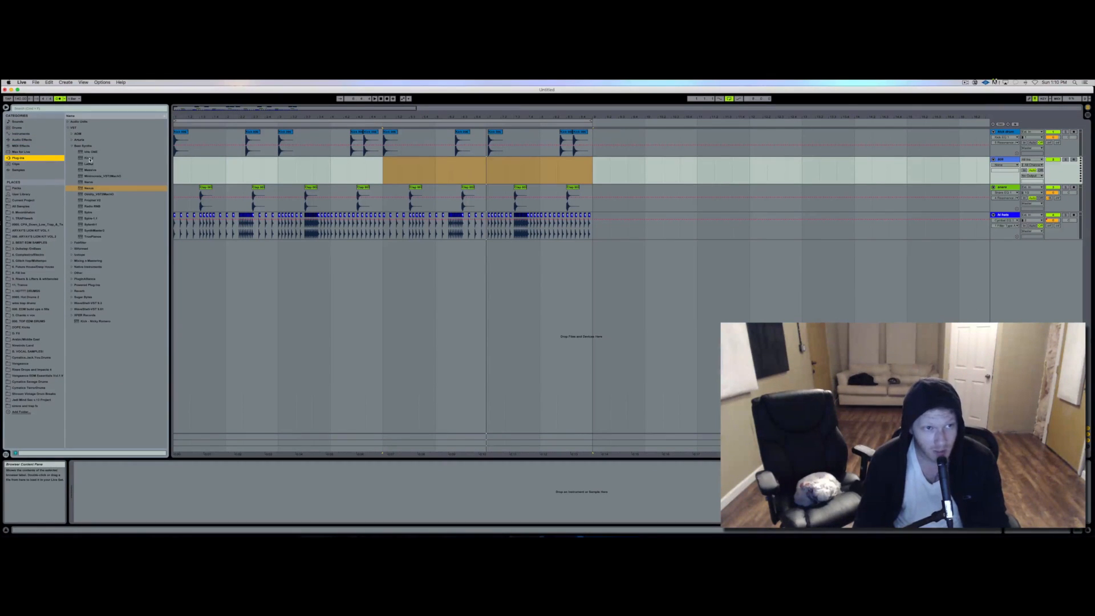
left_click(89, 159)
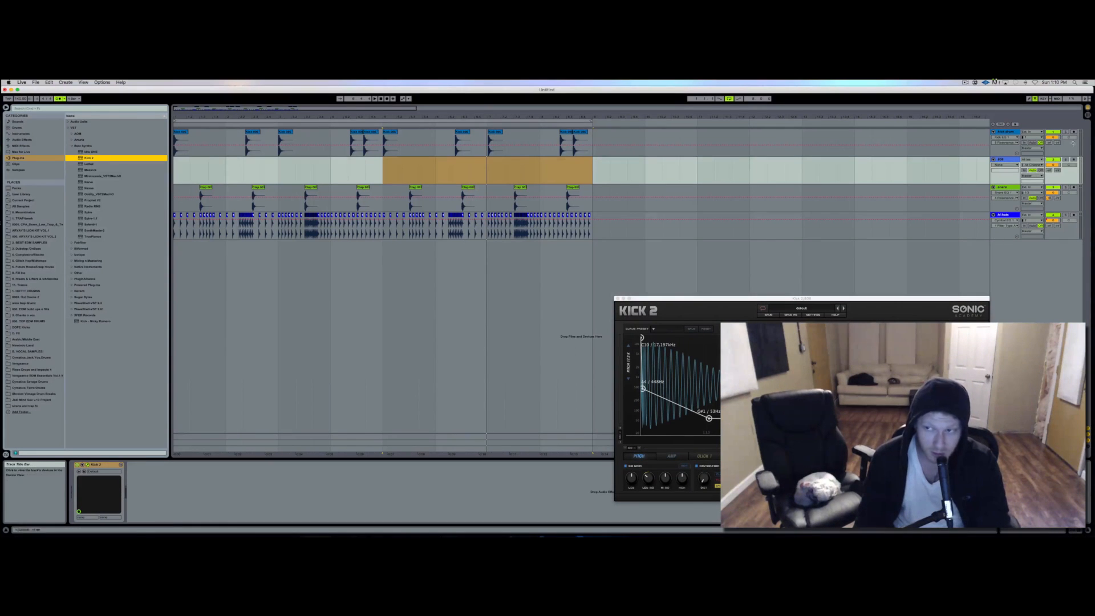
left_click(1074, 160)
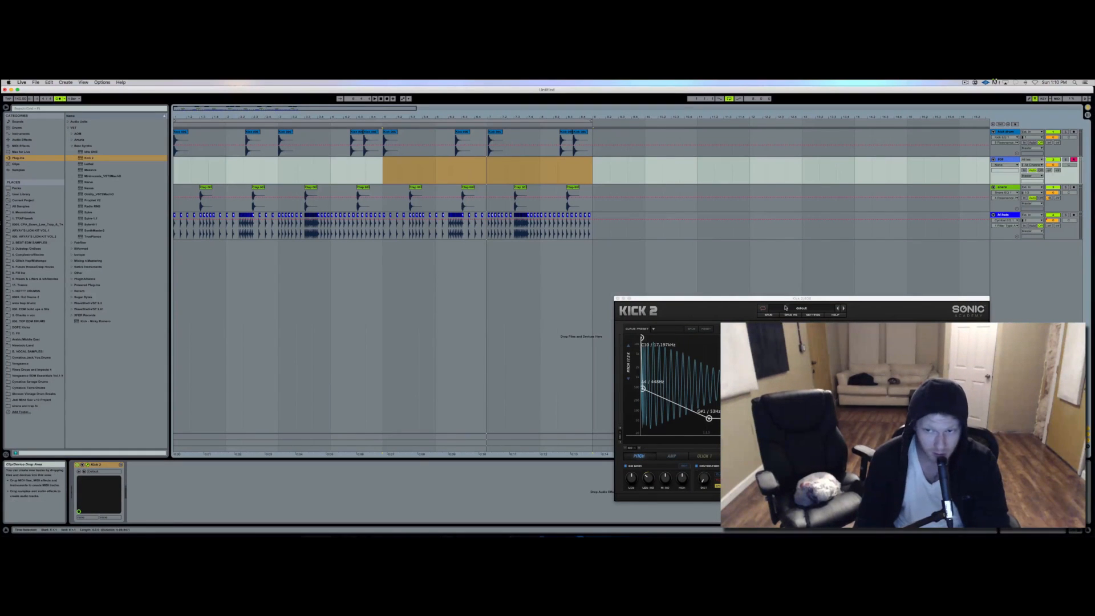
Step: Load a preset from the Trap category in Kick 2
left_click_drag(787, 298, 568, 294)
left_click(569, 303)
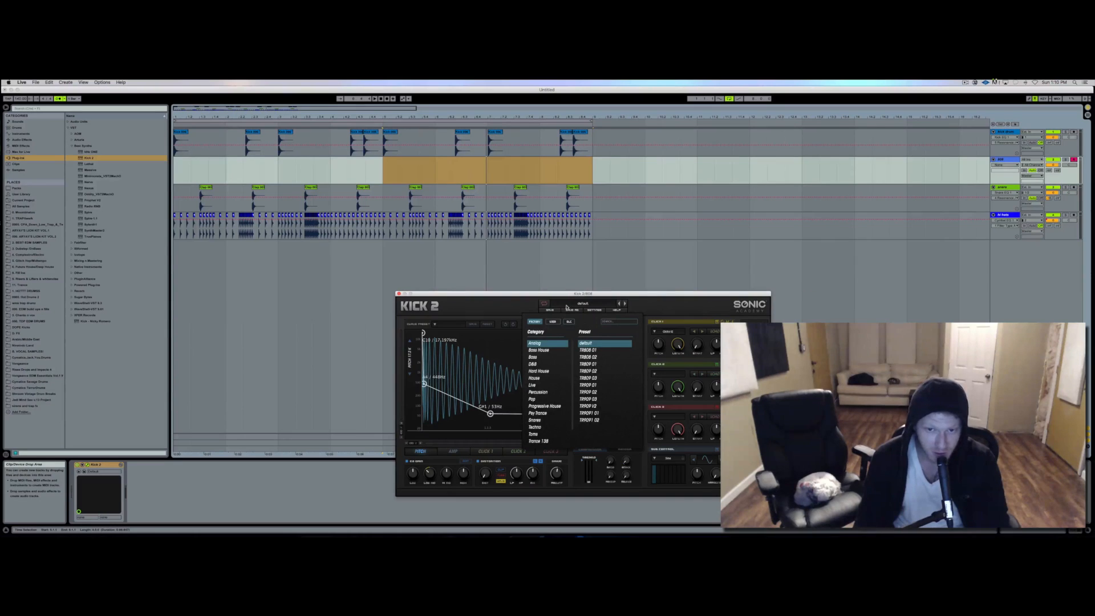
scroll(546, 411, "down", 2)
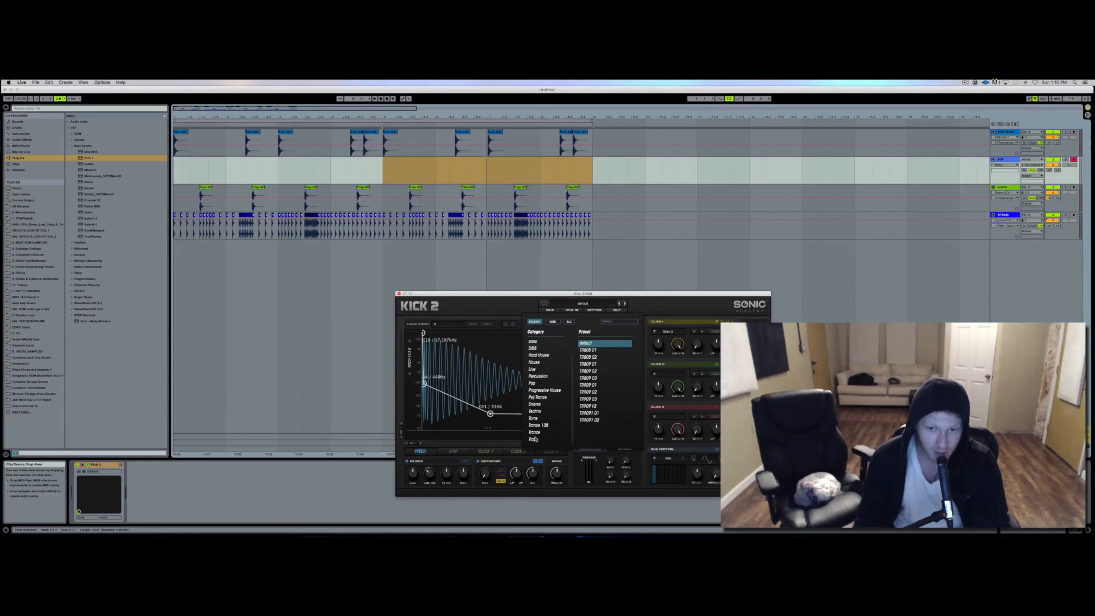
left_click(534, 439)
left_click(586, 363)
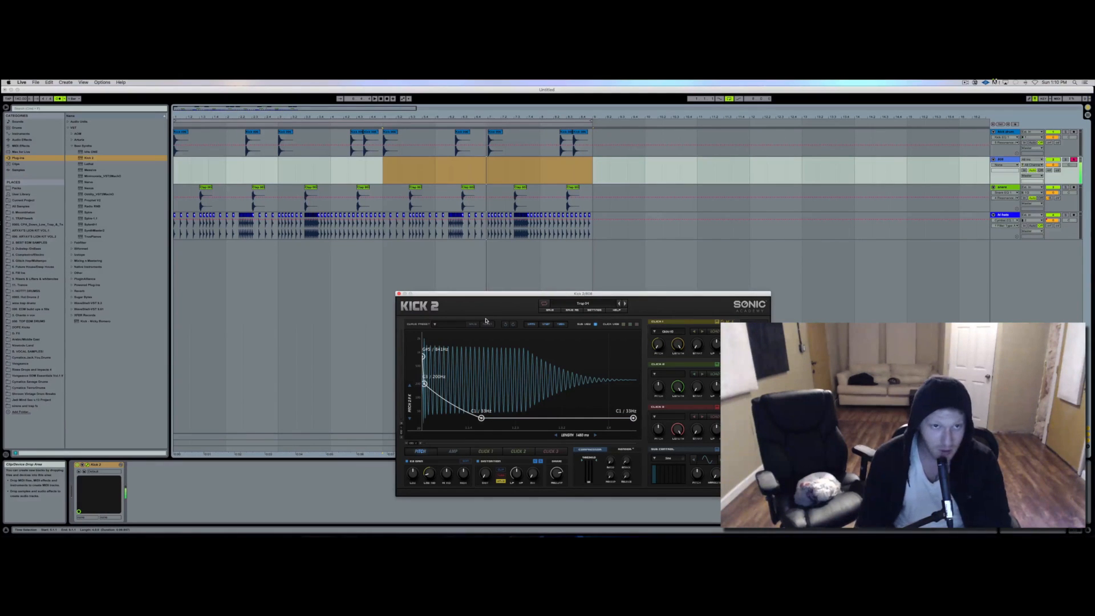
left_click(381, 98)
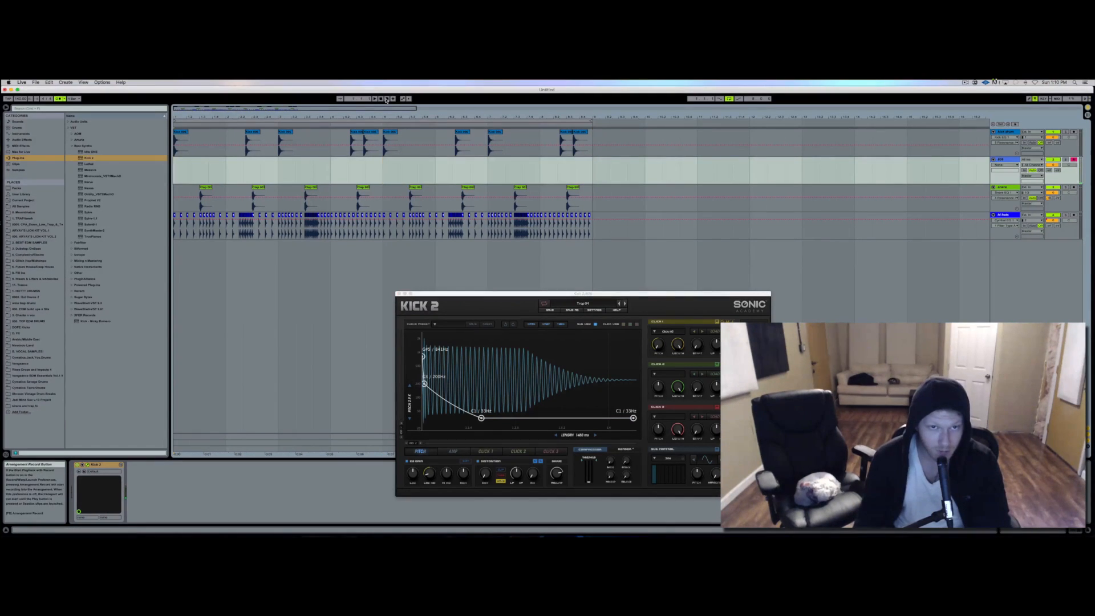
left_click(386, 100)
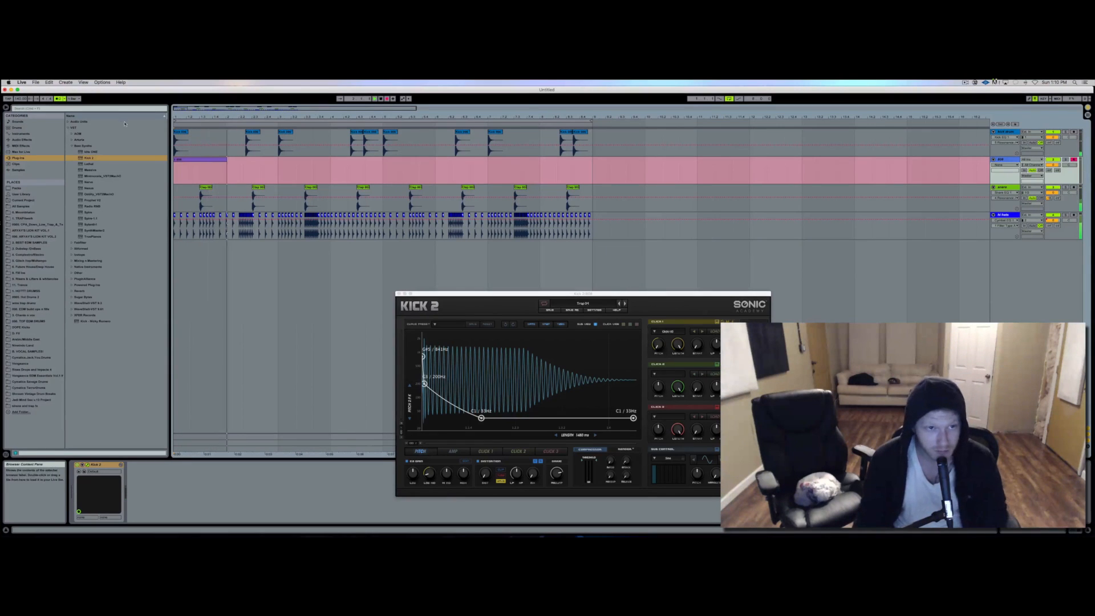
key("space")
key("super+z")
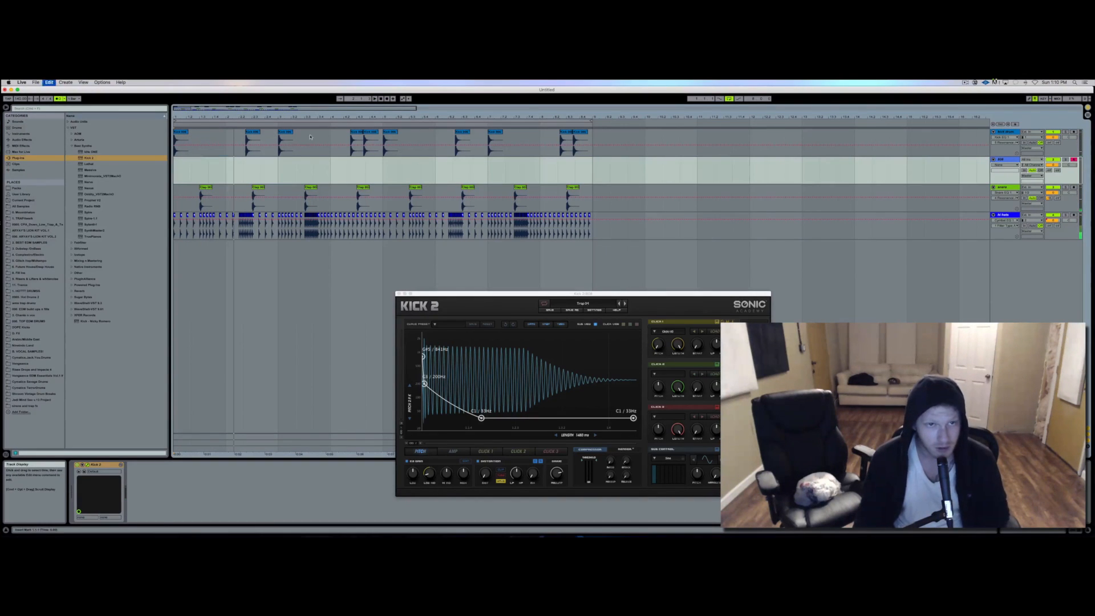
Step: Set a 1 Bar metronome count-in and record a bass pattern with Kick 2 along the drum beat
left_click(381, 99)
left_click(60, 99)
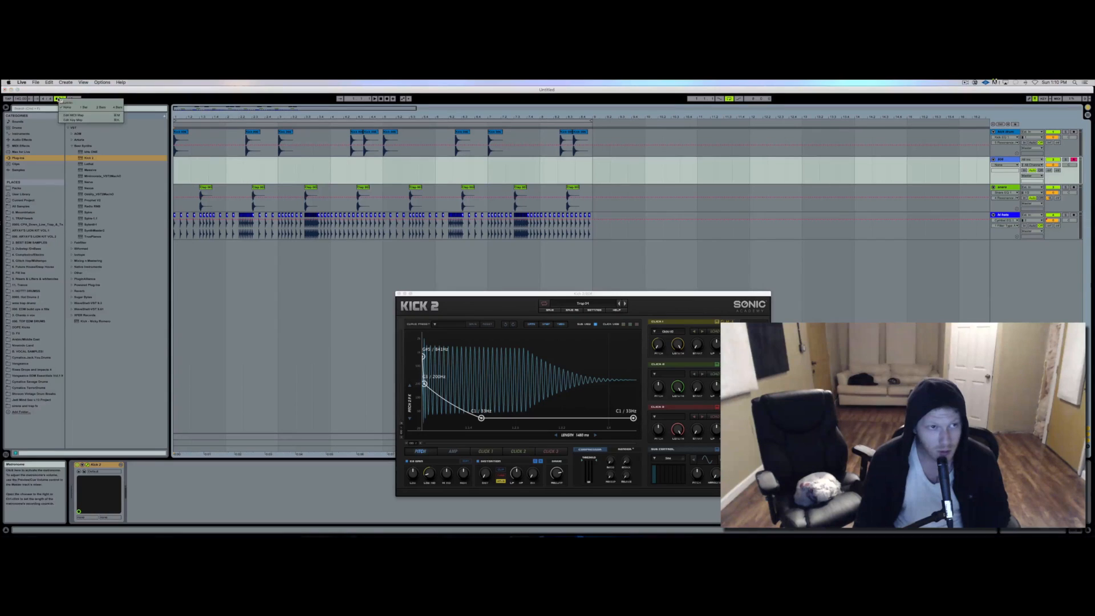
left_click(85, 107)
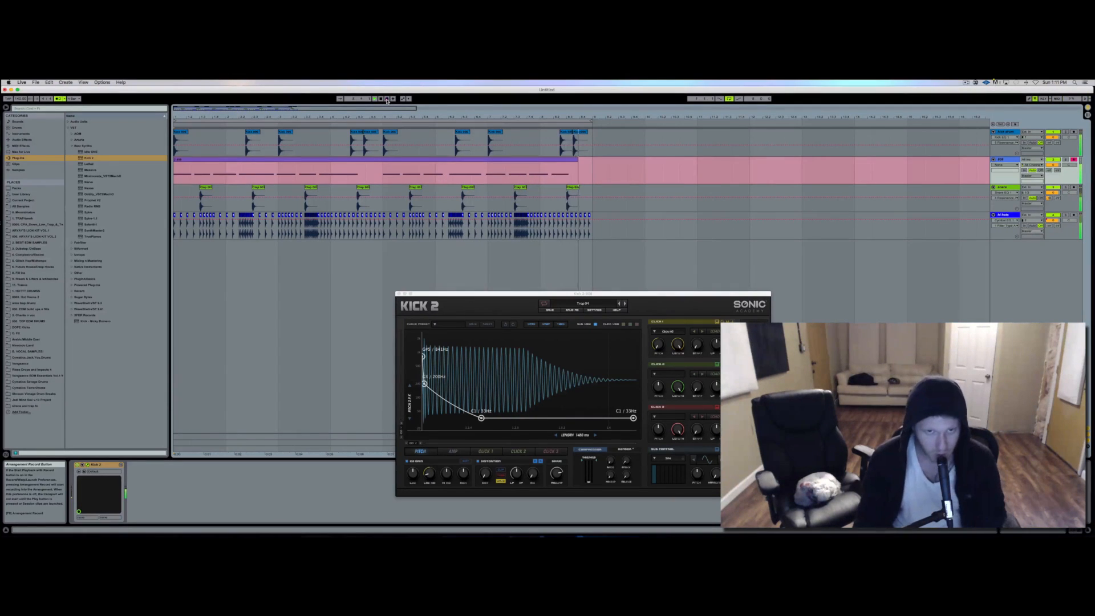
key("space")
Step: Open the recorded MIDI clip, close the Kick 2 window, and quantize all of the clip's notes
double_click(252, 167)
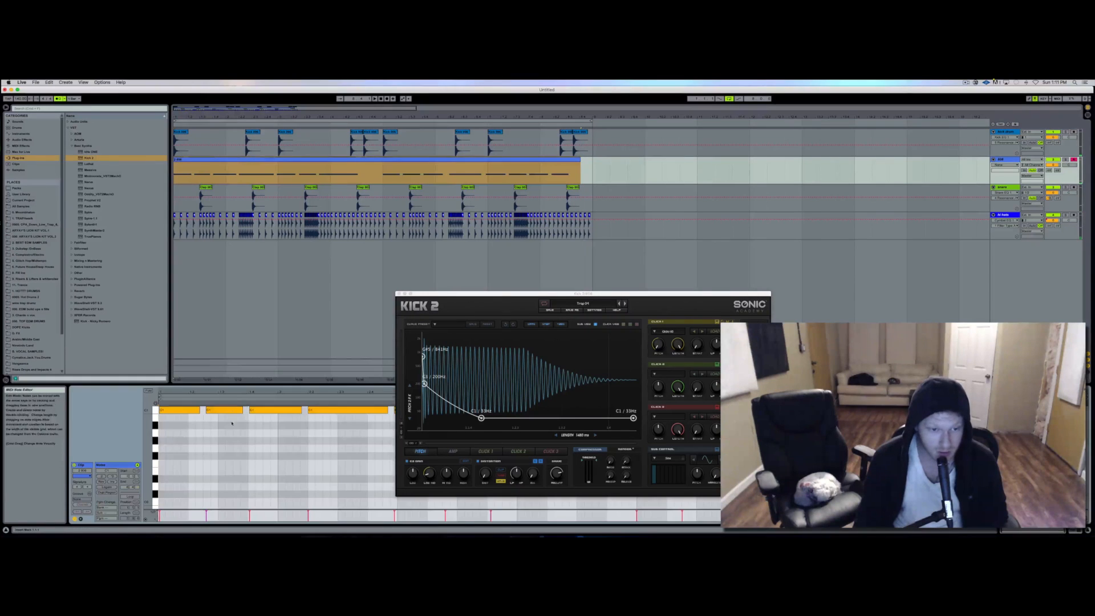
left_click(240, 456)
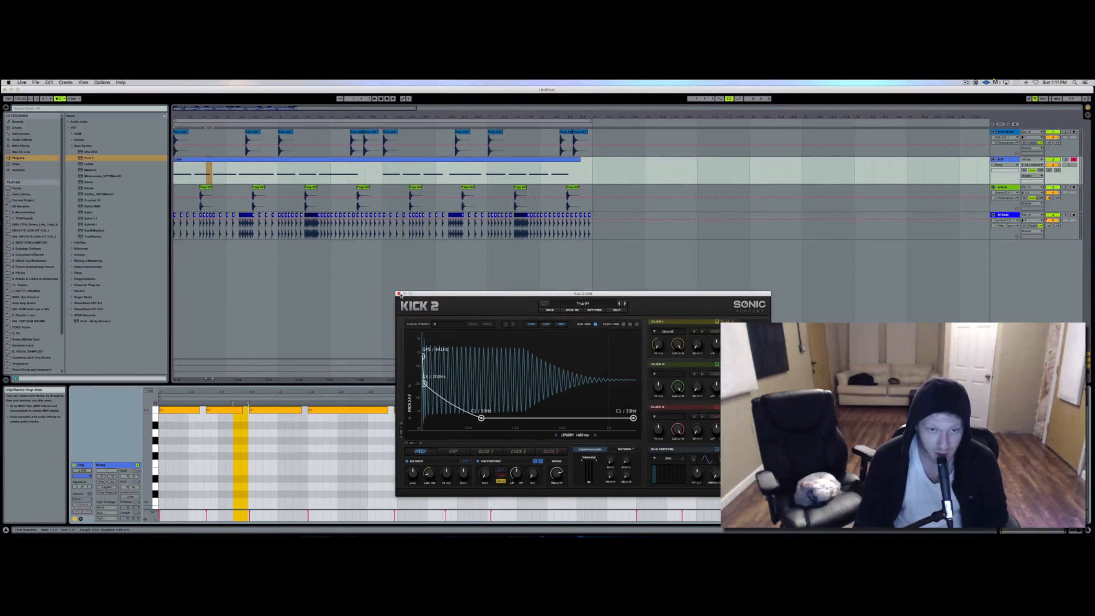
left_click(399, 294)
key("super+a")
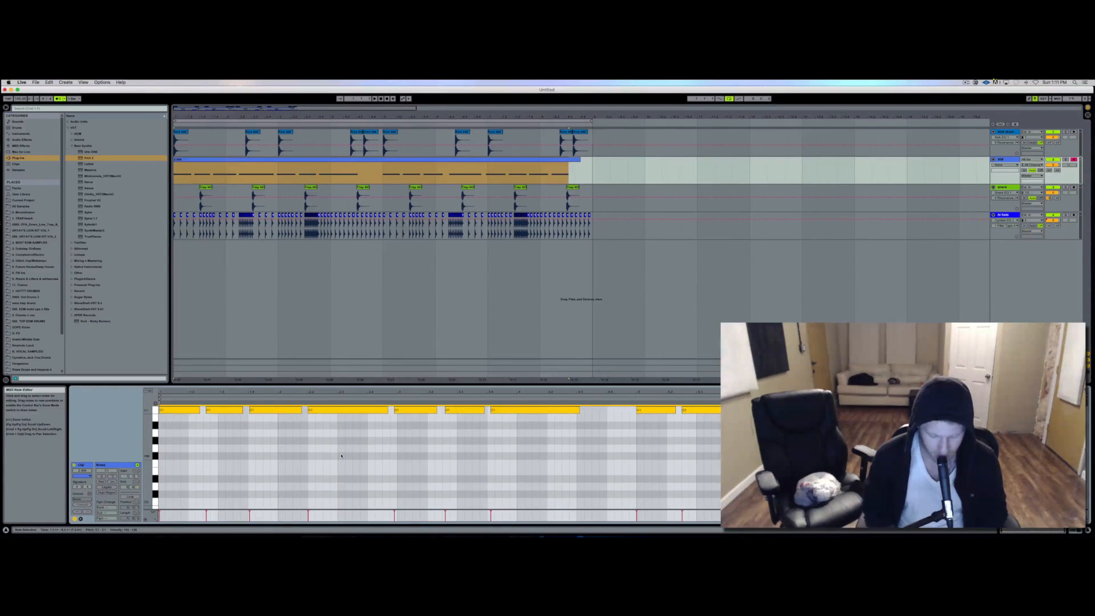
key("super+shift+u")
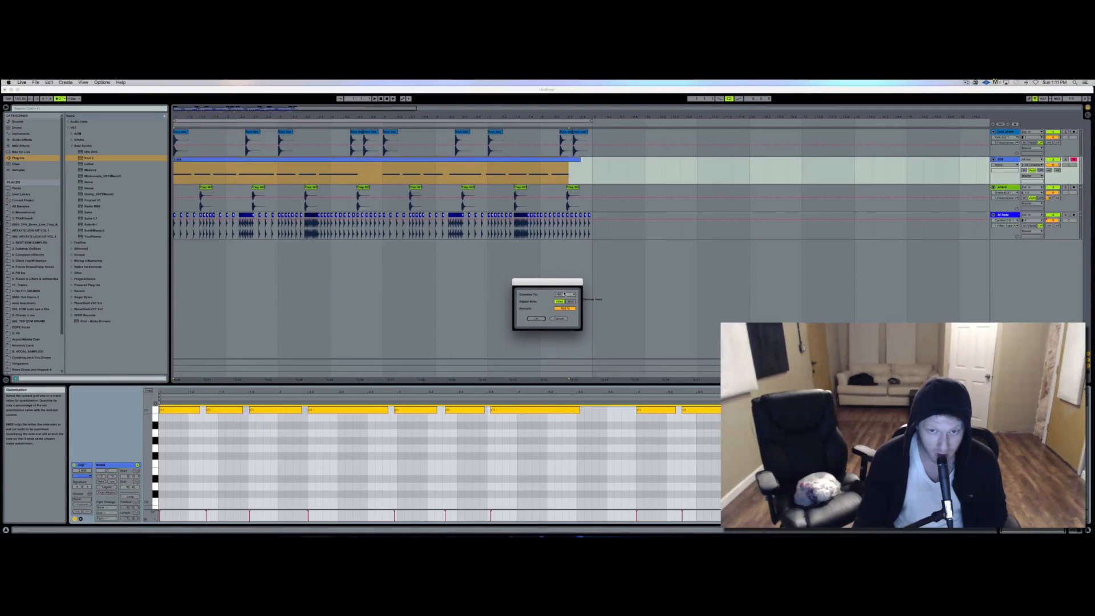
left_click(564, 294)
left_click(559, 310)
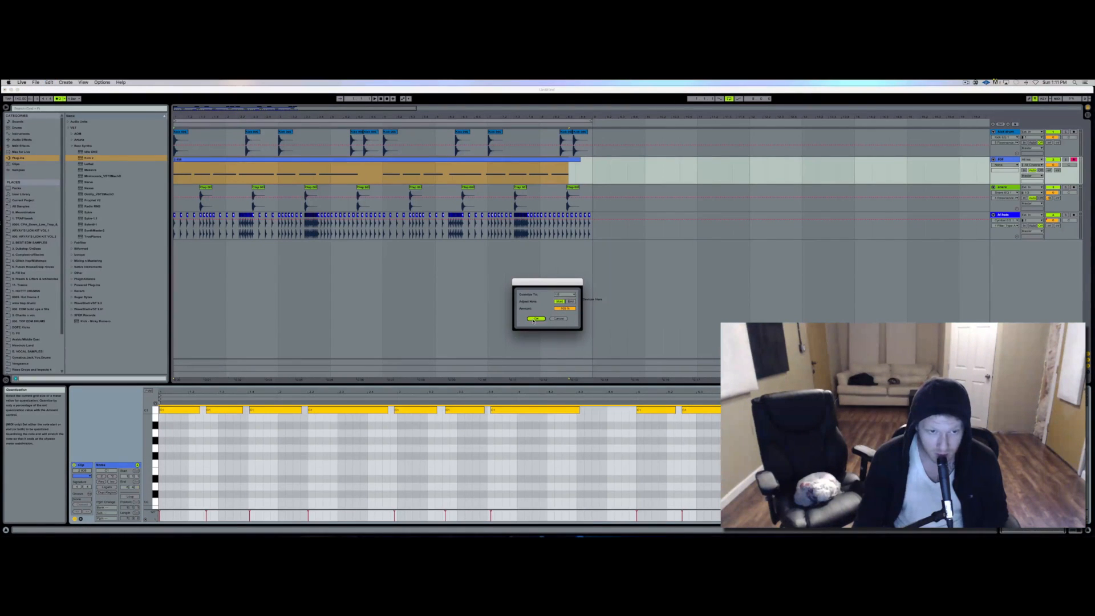
left_click(534, 319)
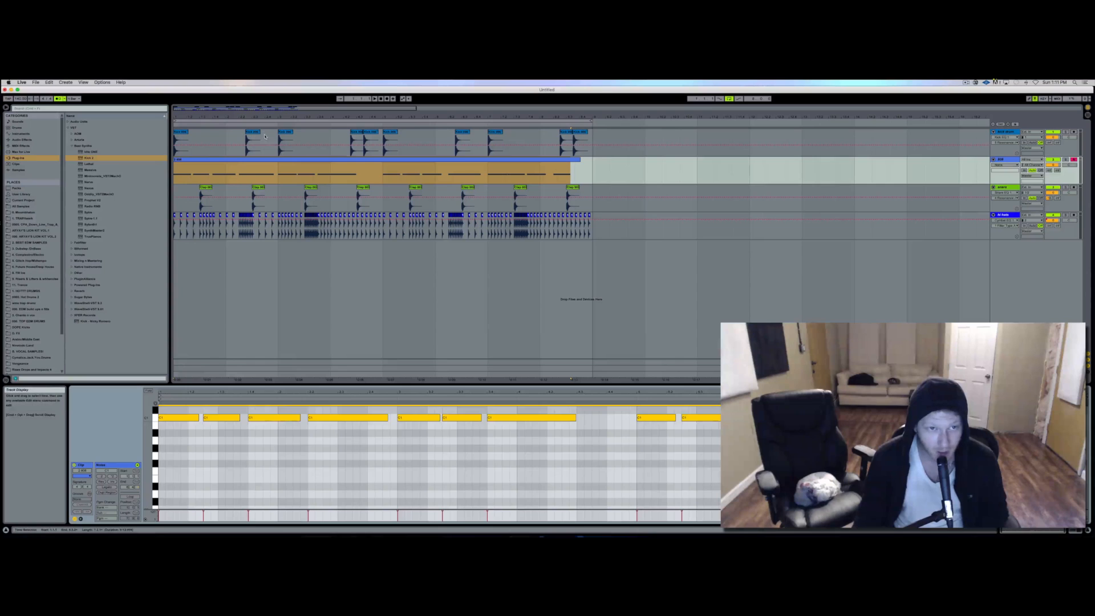
Step: Delete the two back-to-back kick clips in the fourth bar
left_click(253, 139)
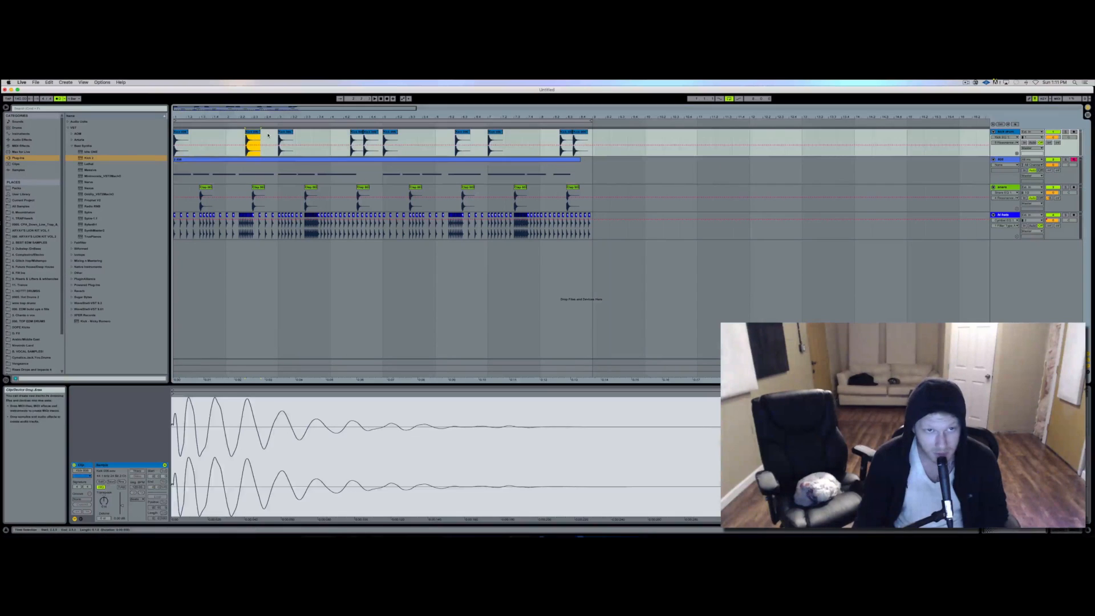
left_click(360, 137)
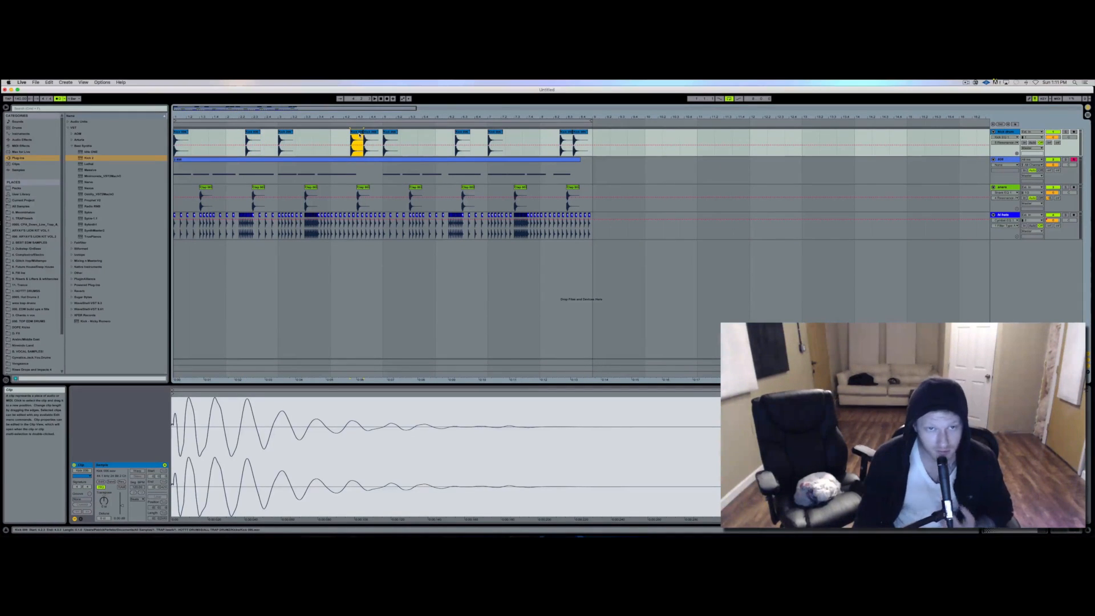
left_click(350, 141)
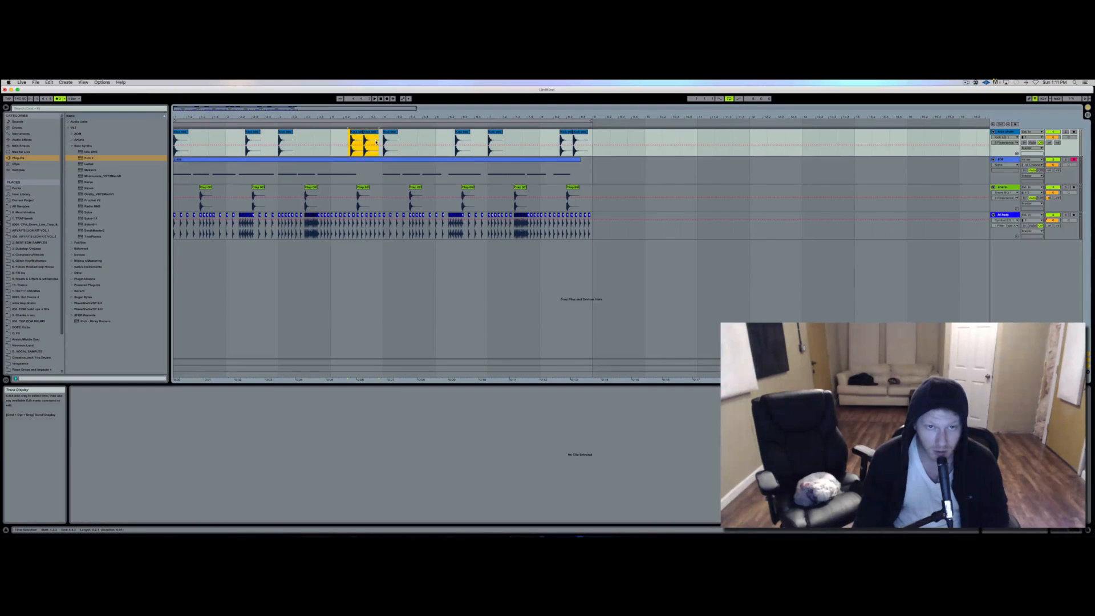
key("Delete")
Step: Copy and reposition kick clips in the first four bars so they line up with the recorded bass notes
double_click(253, 131)
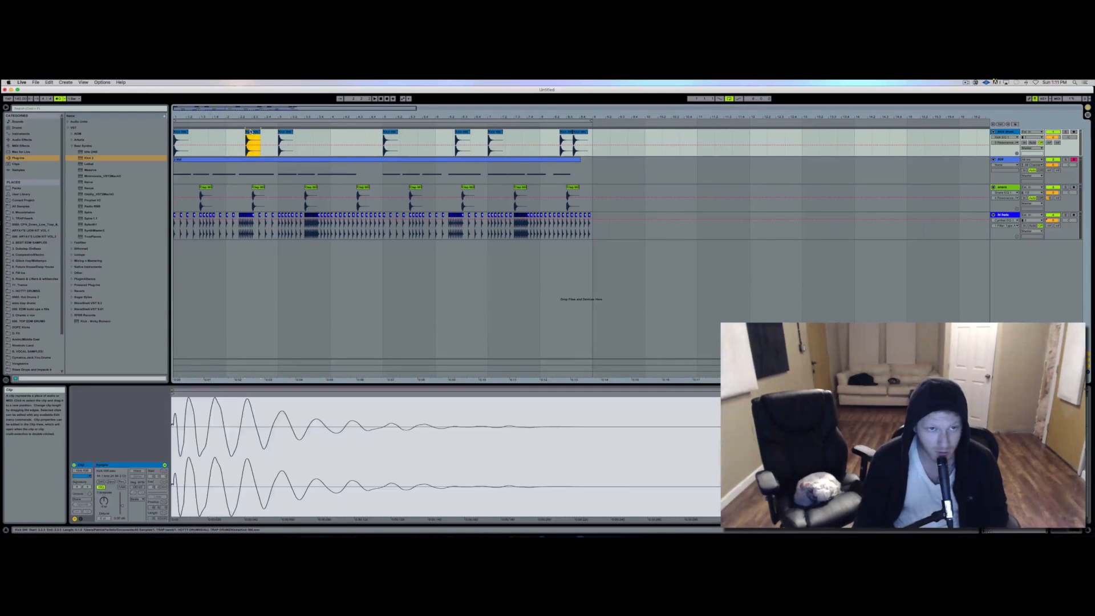
key("plus")
key("plus")
left_click(222, 137)
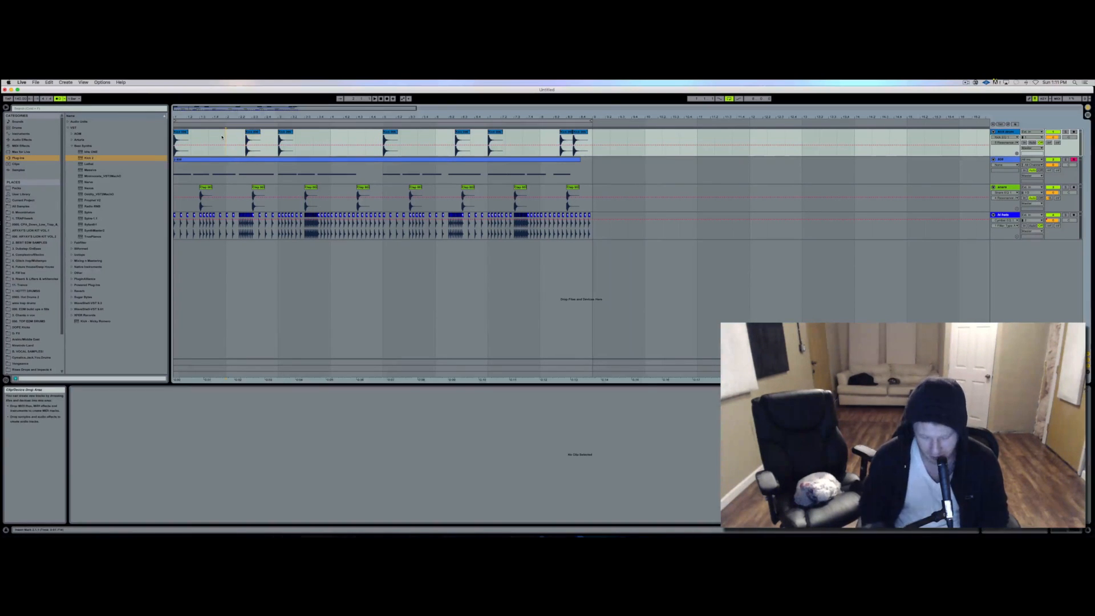
key("plus")
key("plus")
left_click_drag(363, 131, 554, 132)
left_click(558, 137)
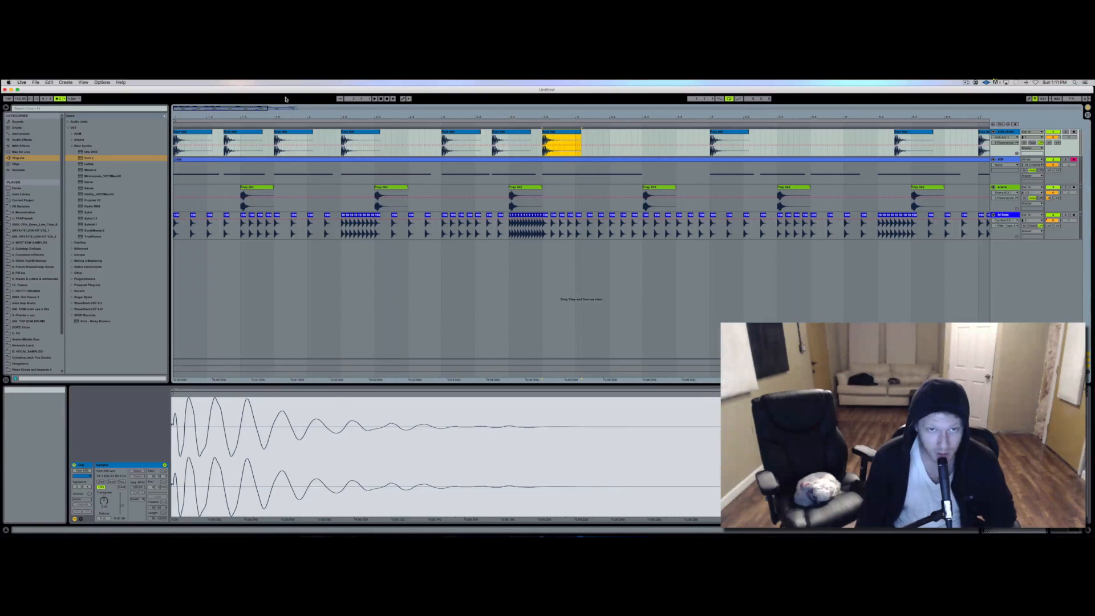
left_click(381, 99)
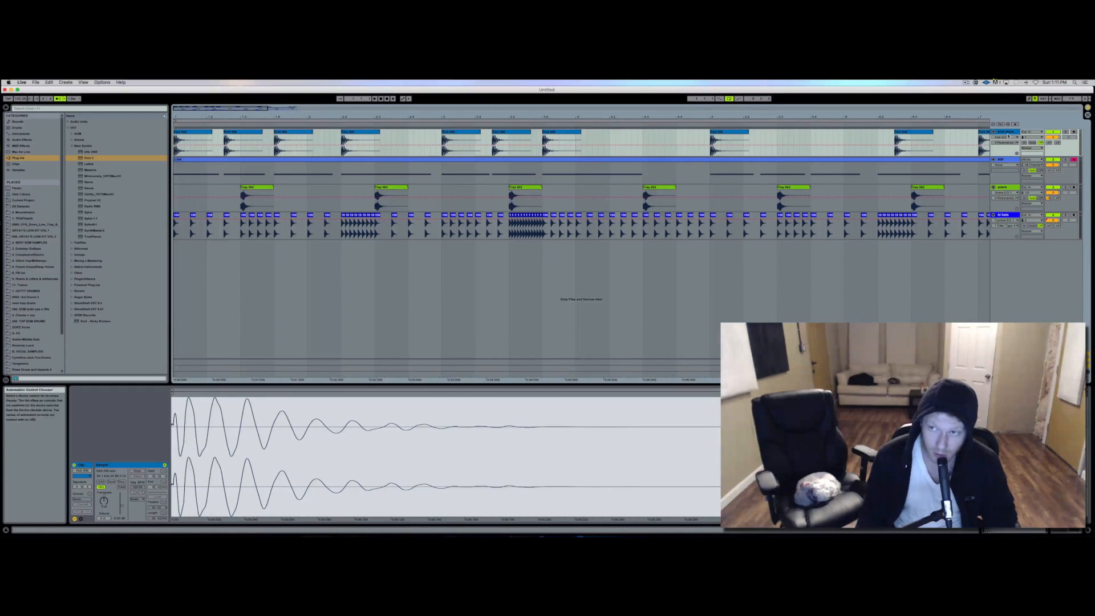
Step: Show the kick track's EQ and move its low cut to a higher frequency during playback
left_click(1006, 132)
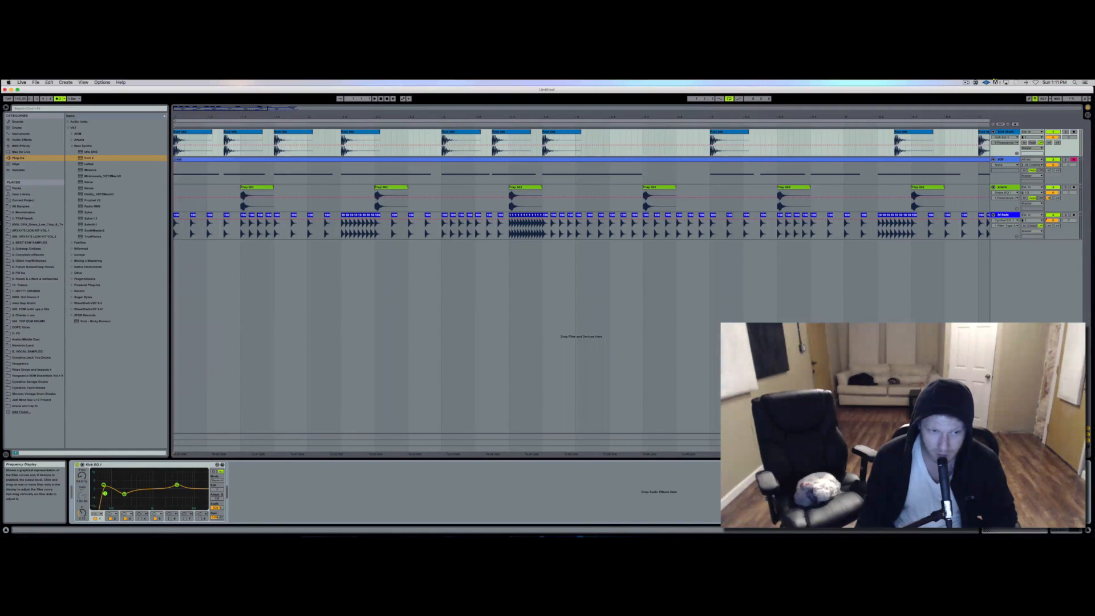
key("space")
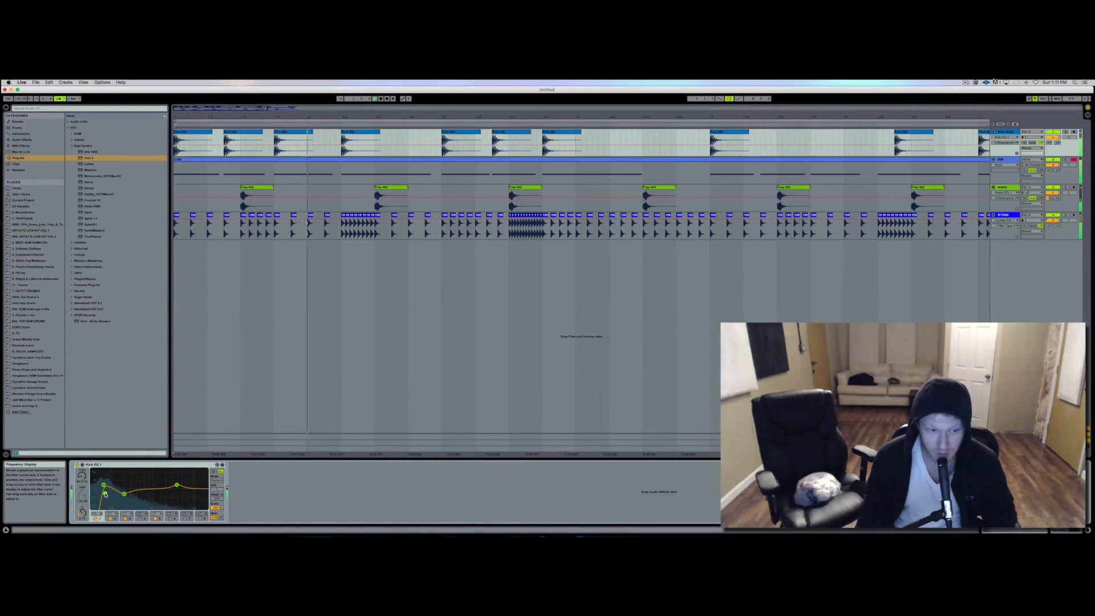
left_click_drag(106, 494, 115, 492)
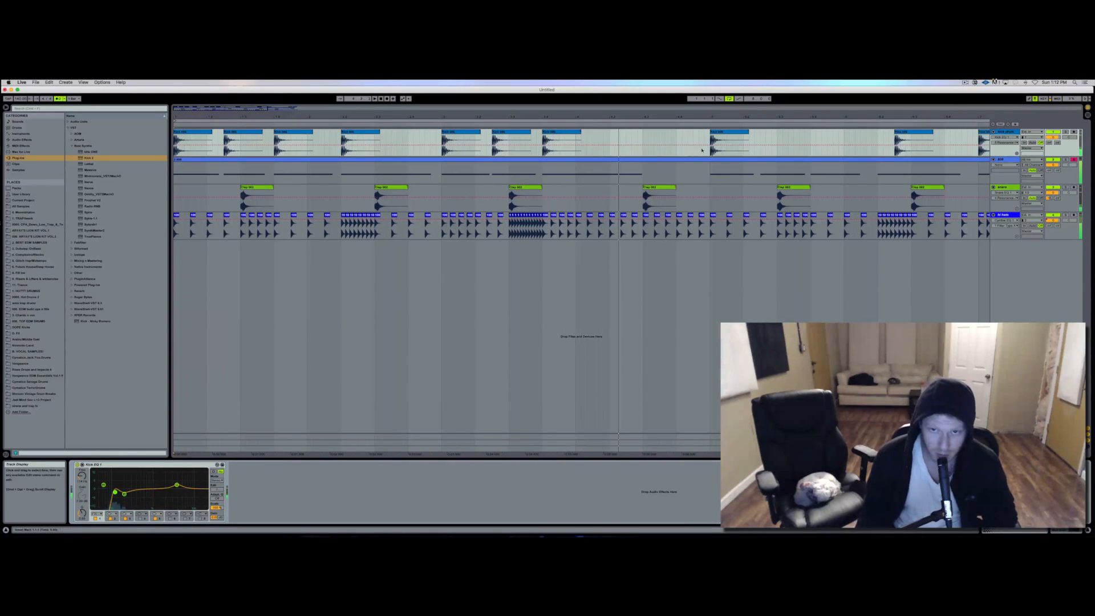
Step: Duplicate the isolated kick clip and place the copy on the bass note that follows it
left_click(728, 141)
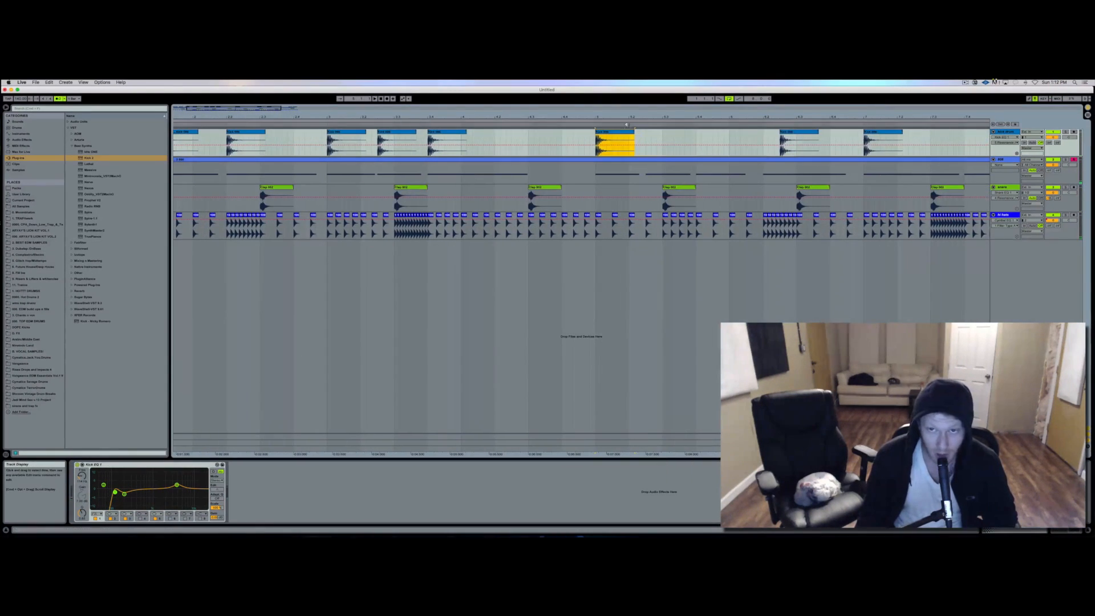
left_click_drag(614, 134, 667, 137)
key("super+z")
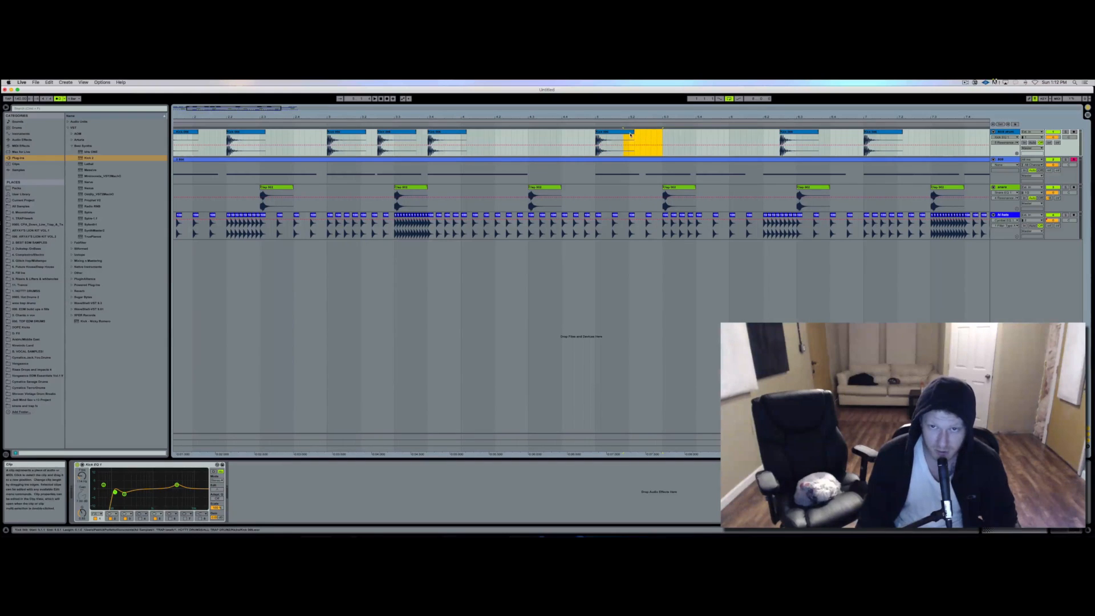
key("super+d")
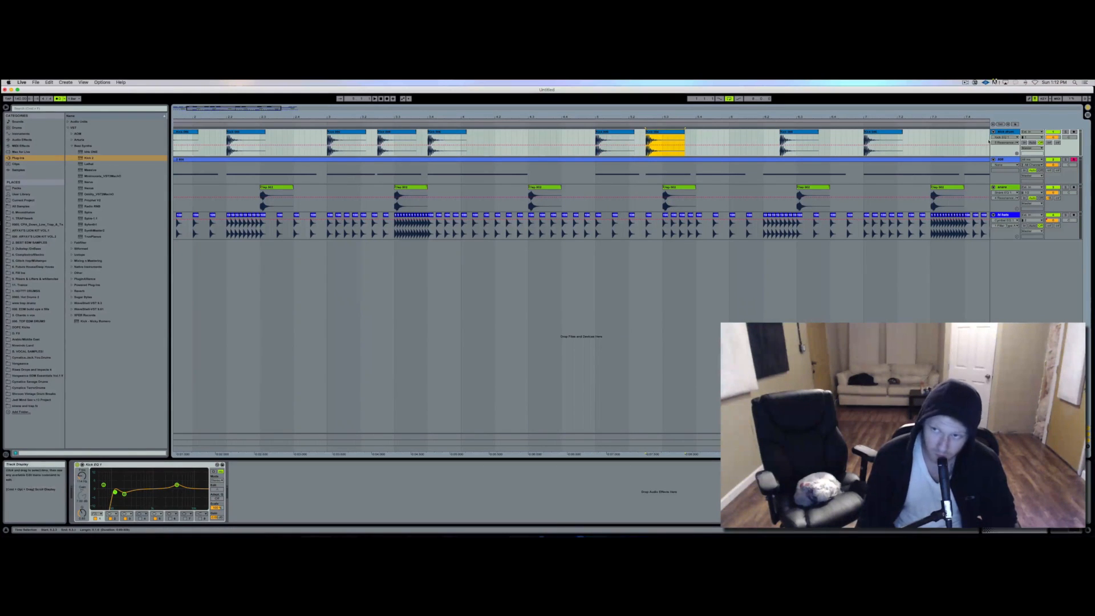
Step: Add a Saturator after Kick 2 on the bass track, raise its drive, and check the sound during playback
left_click(1006, 132)
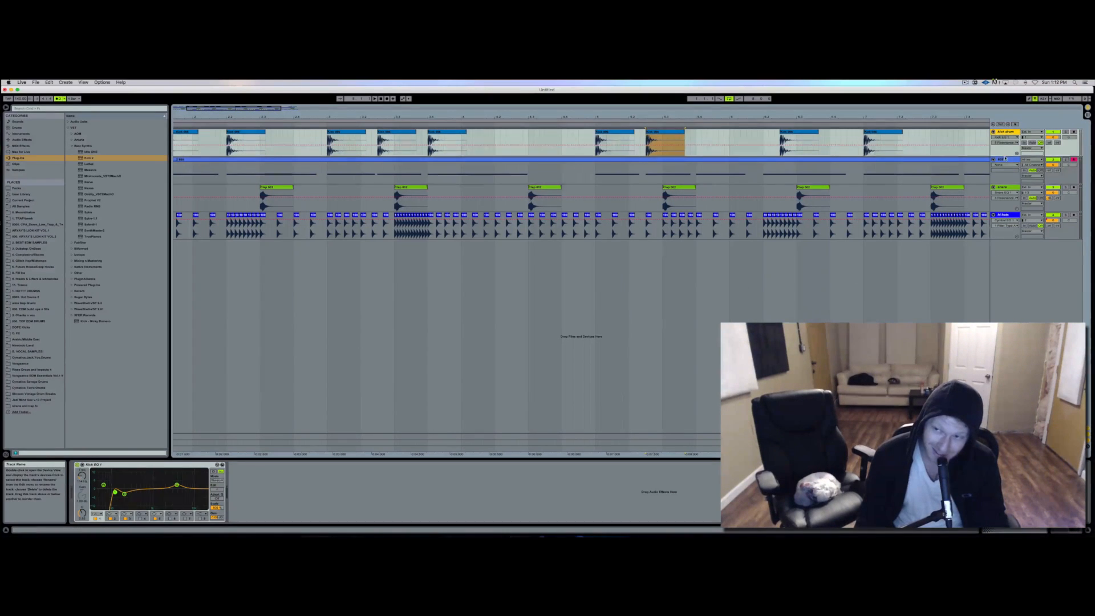
left_click(1003, 160)
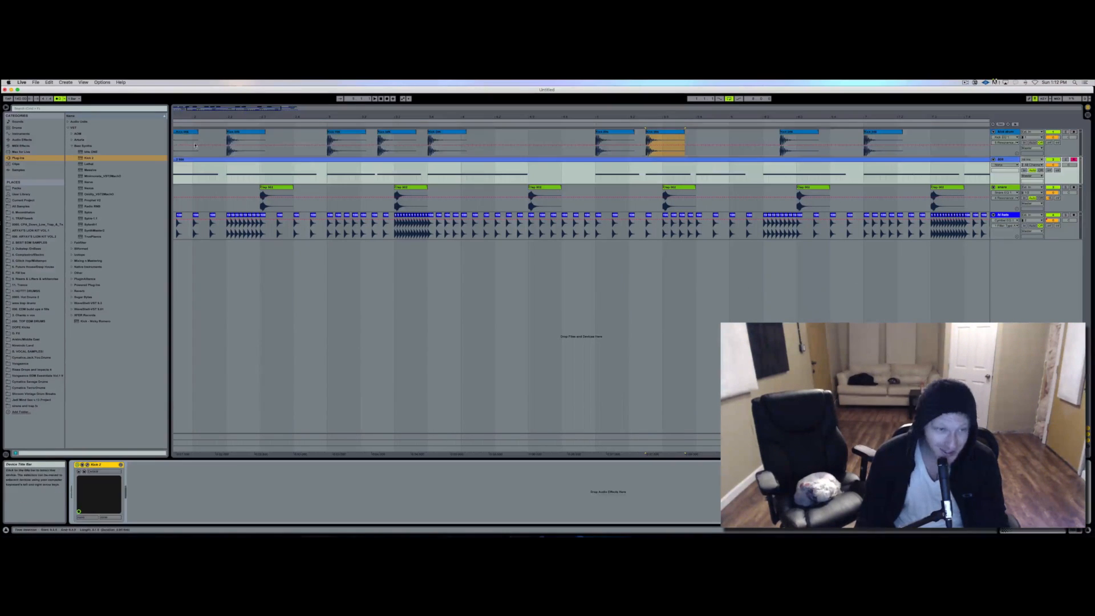
left_click(23, 140)
left_click(67, 181)
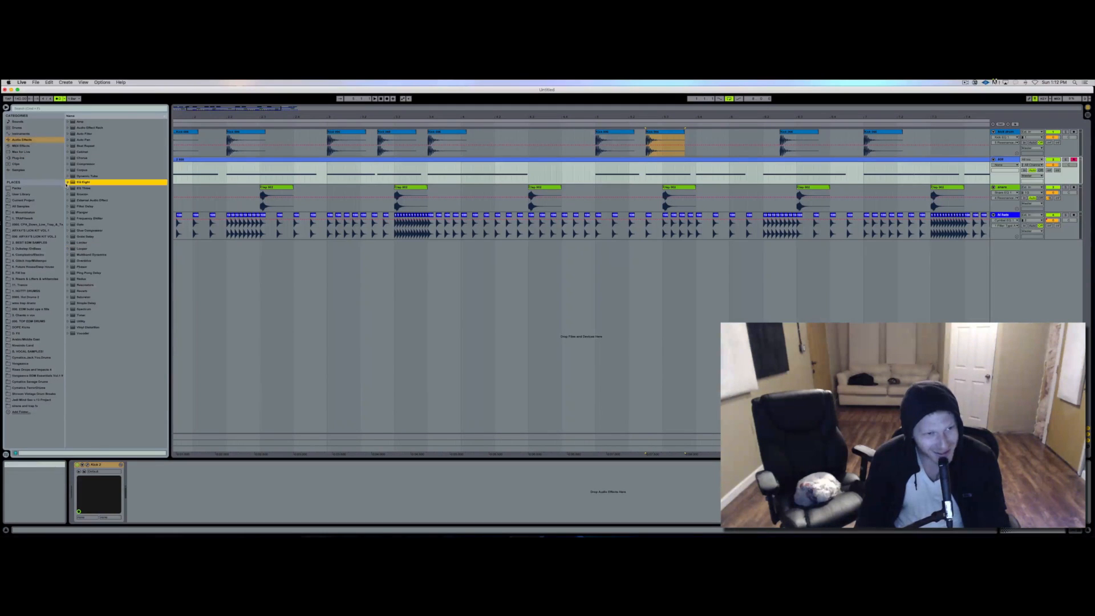
left_click_drag(70, 298, 148, 485)
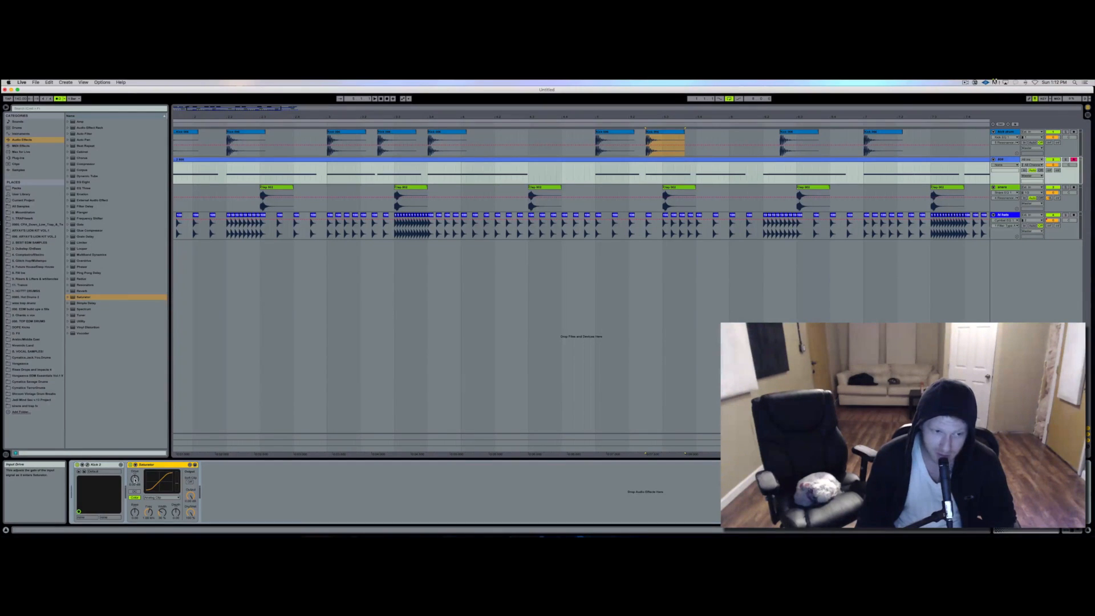
left_click_drag(135, 479, 136, 475)
key("space")
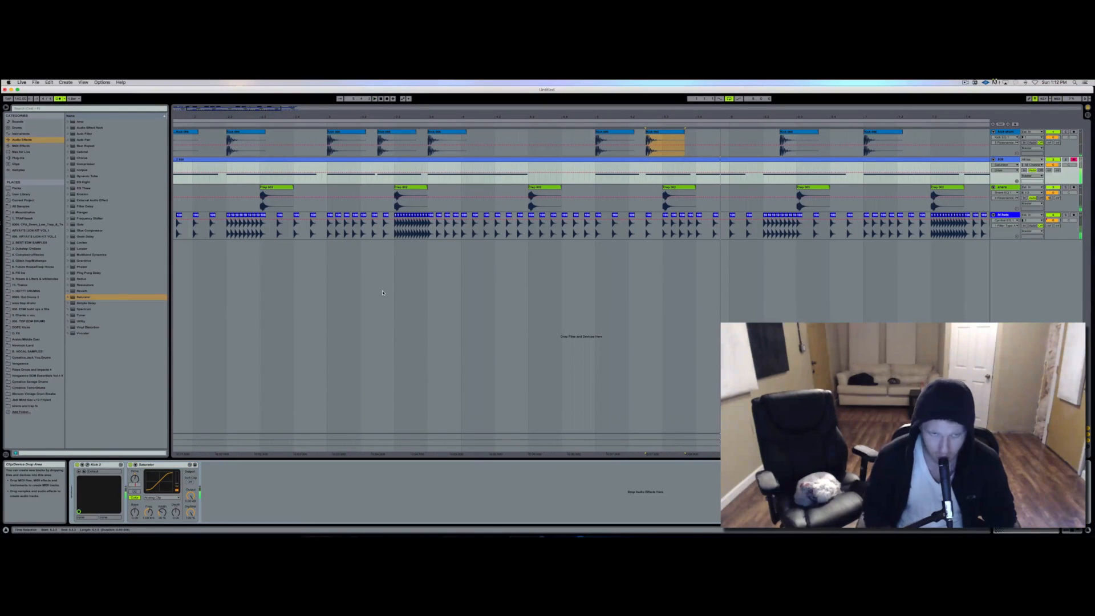
Step: Shorten the arrangement's loop region so it covers only the first two bars
left_click(305, 142)
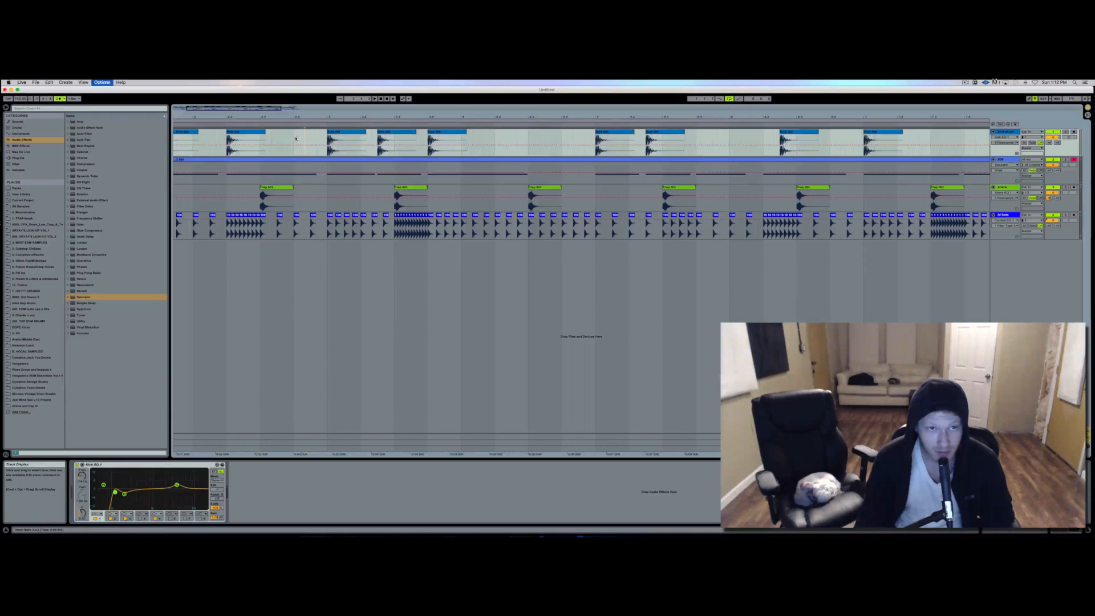
key("super+a")
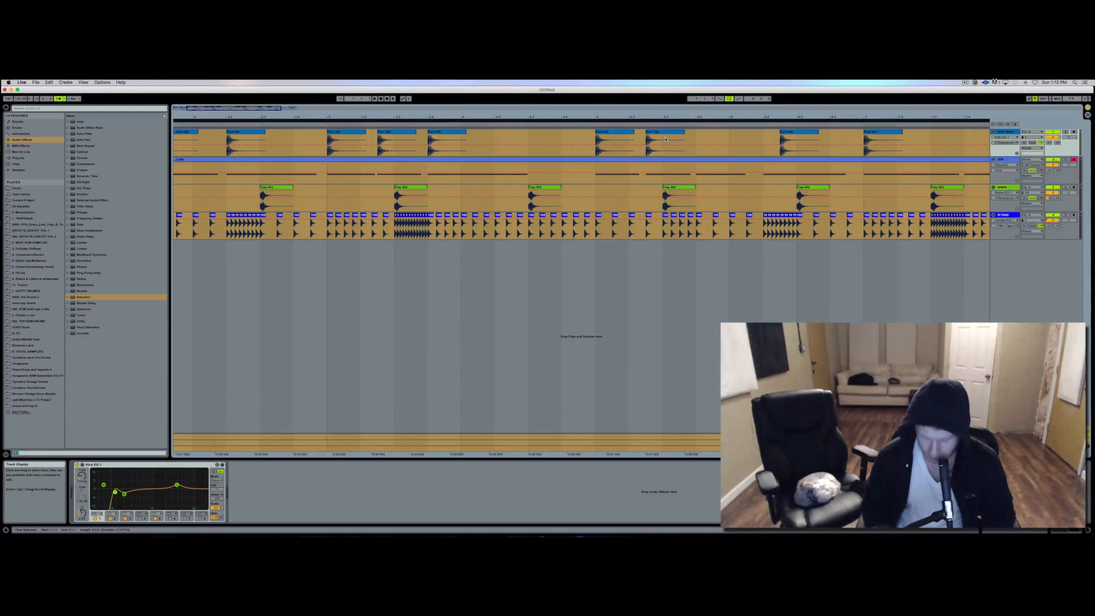
key("minus")
key("minus")
key("minus")
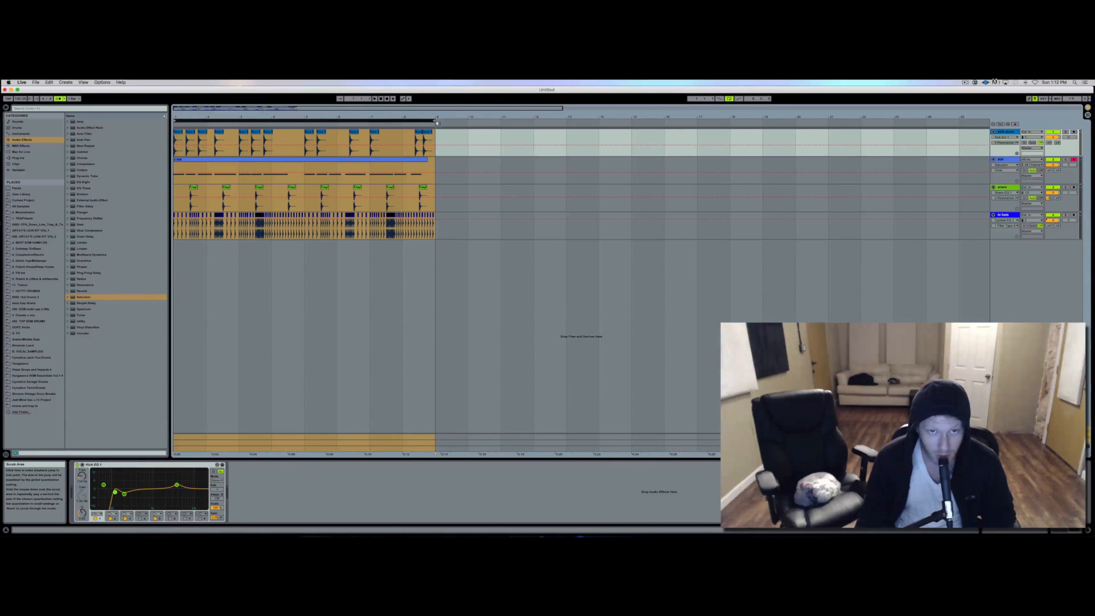
left_click_drag(434, 120, 238, 121)
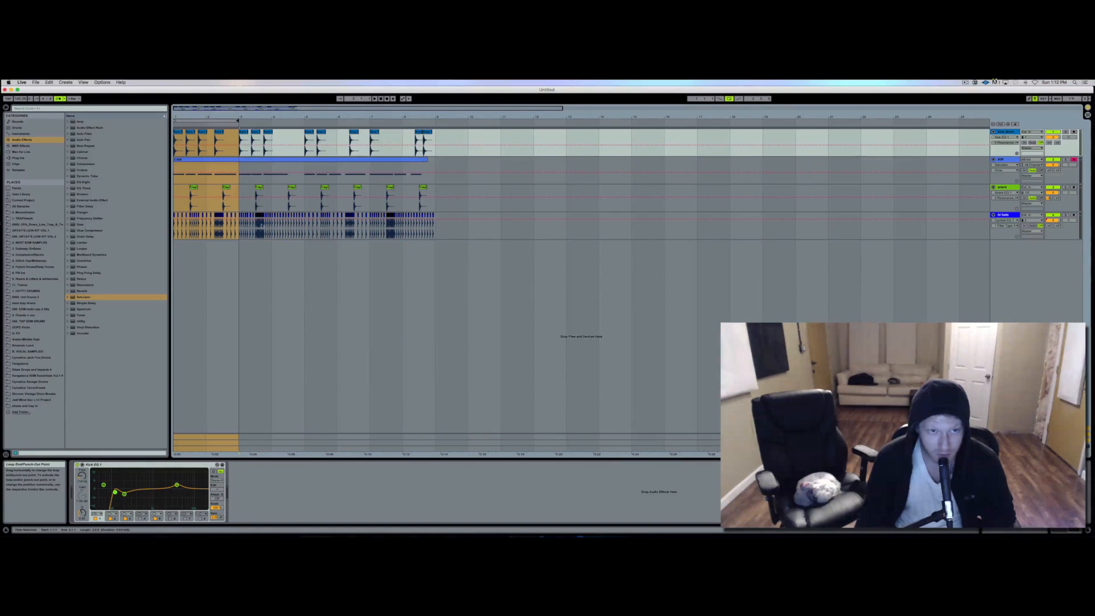
Step: Play the two-bar loop and check the track levels in the Session View mixer
key("Tab")
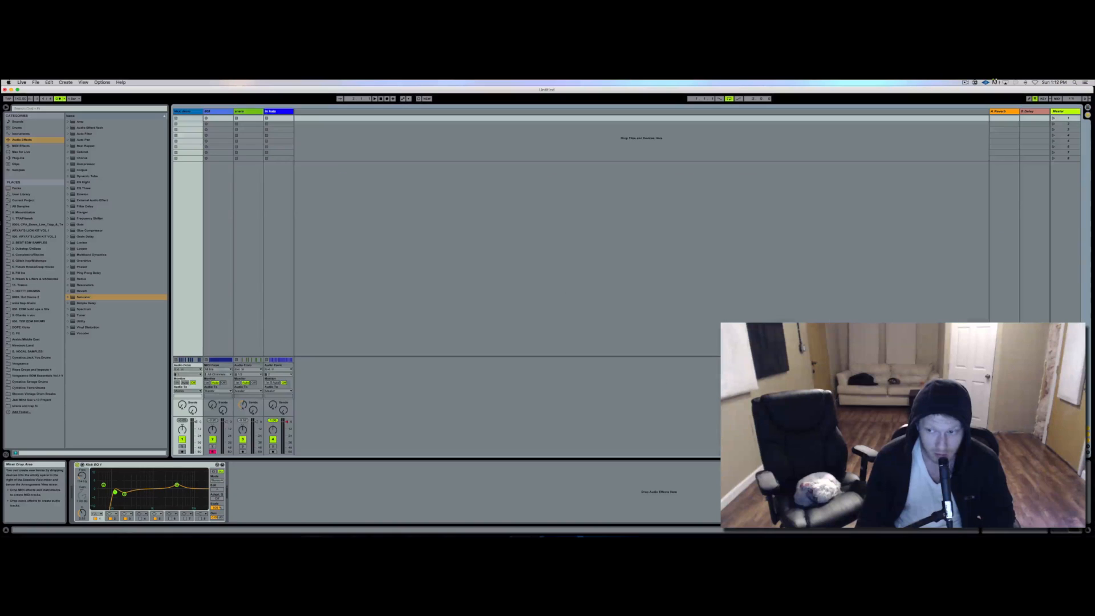
key("space")
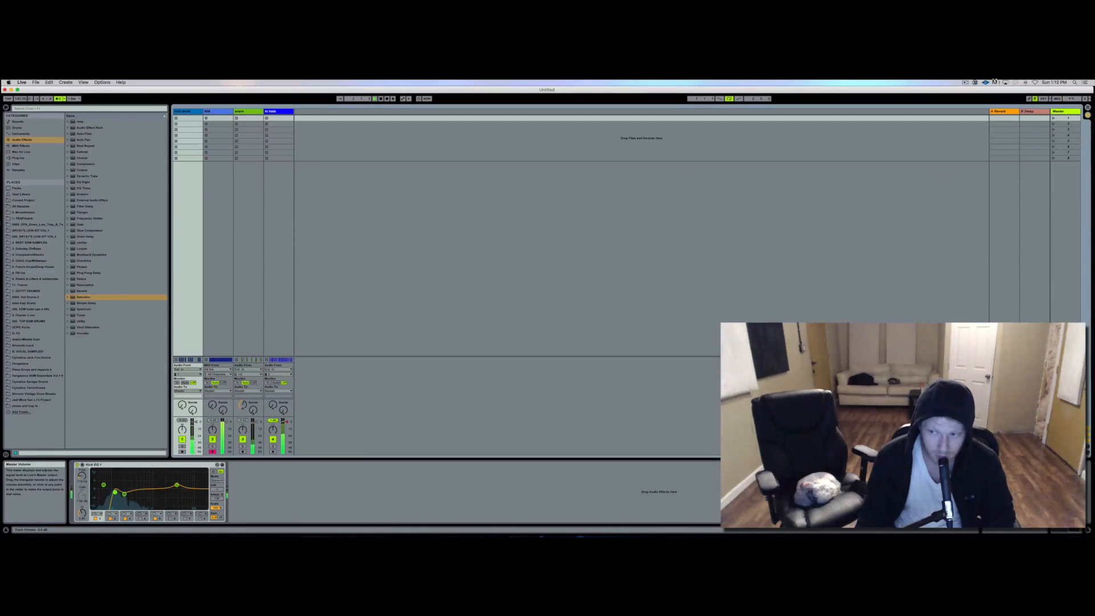
key("Tab")
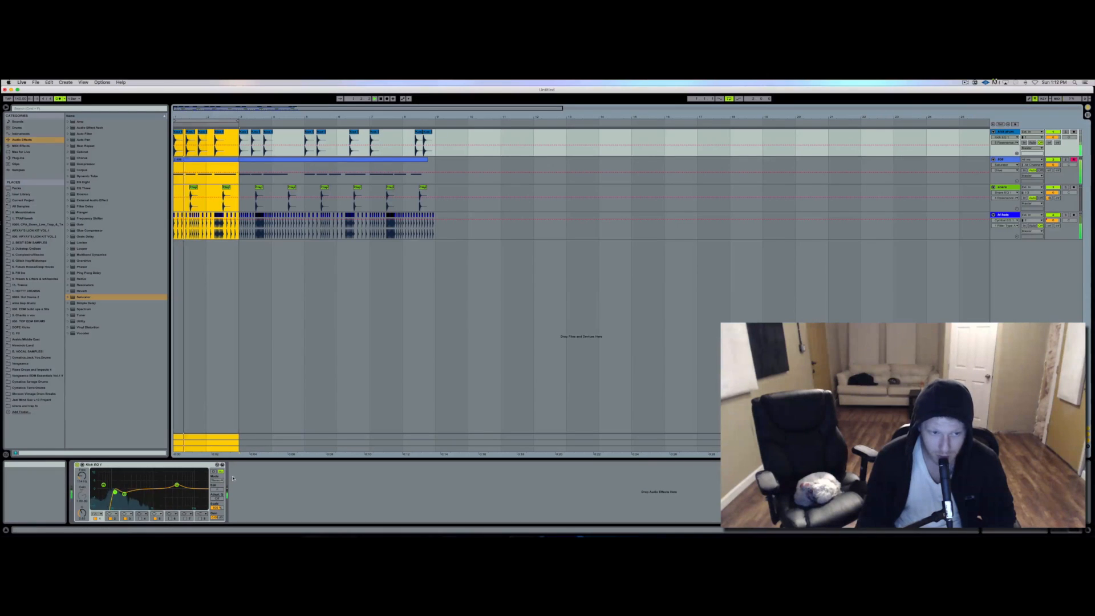
Step: Compare the bass with the Saturator bypassed and enabled, and adjust its dry/wet mix and raise its drive
left_click(1003, 160)
left_click(130, 464)
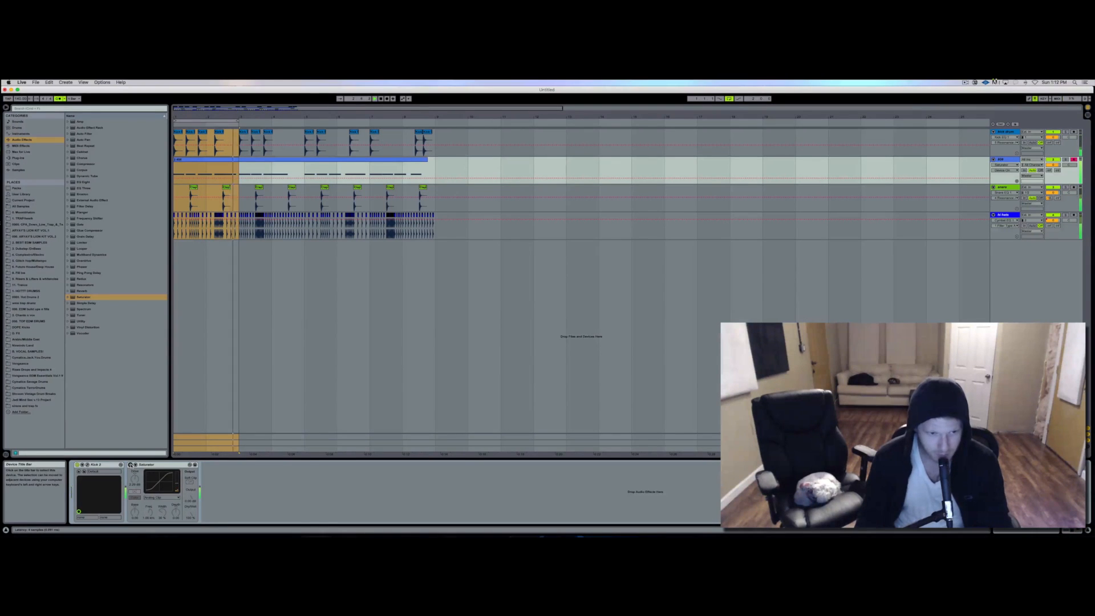
left_click(131, 465)
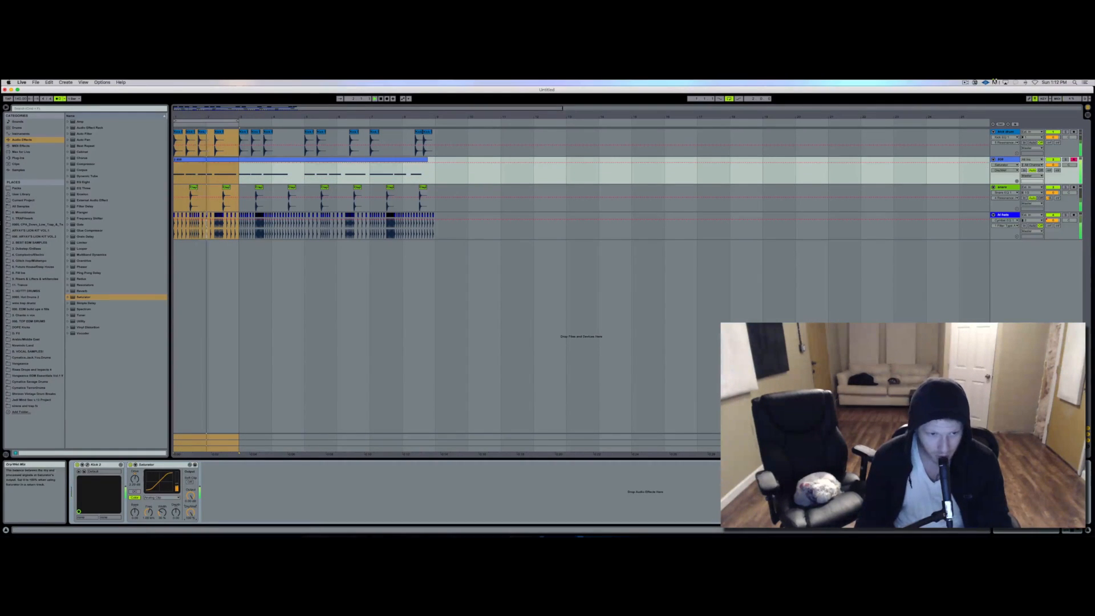
mouse_move(191, 512)
left_mouse_down()
mouse_move(191, 496)
mouse_move(191, 510)
left_mouse_up()
left_click_drag(134, 479, 135, 473)
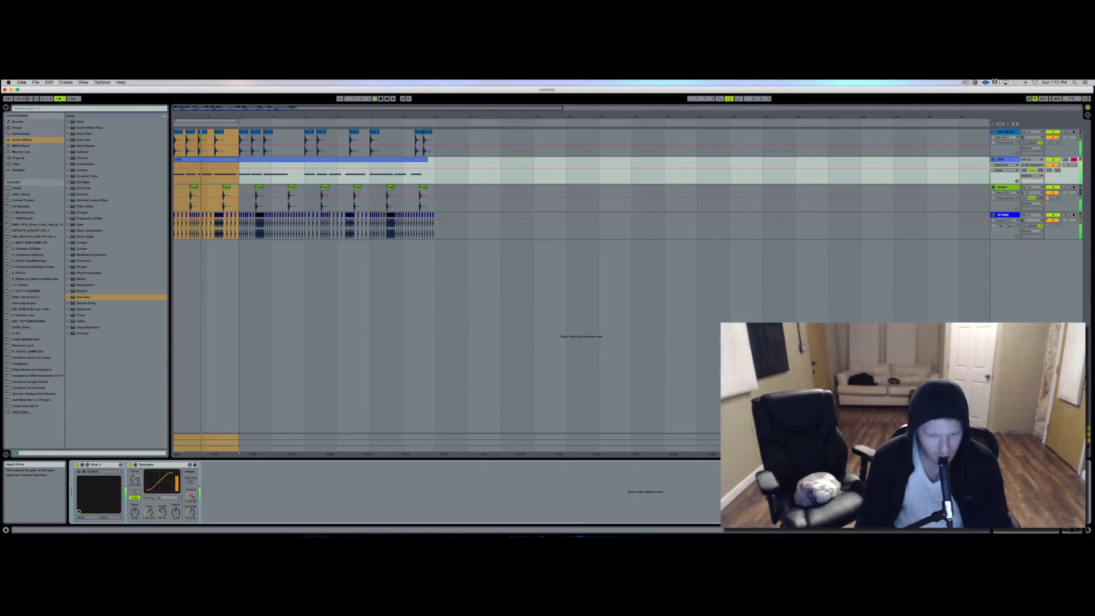